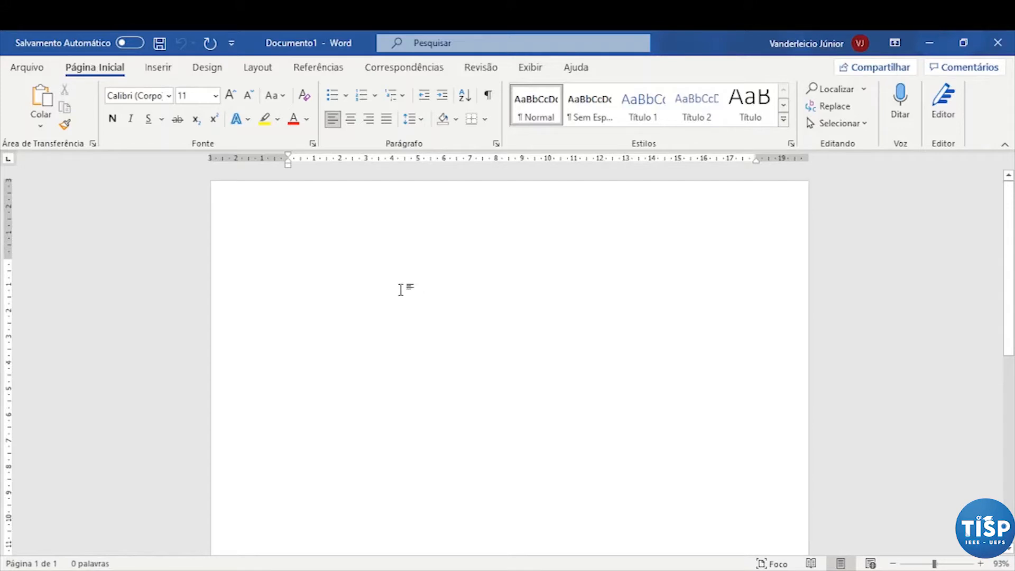
Step: Set the text font to Times New Roman, size 12, for the blank document
left_click(169, 100)
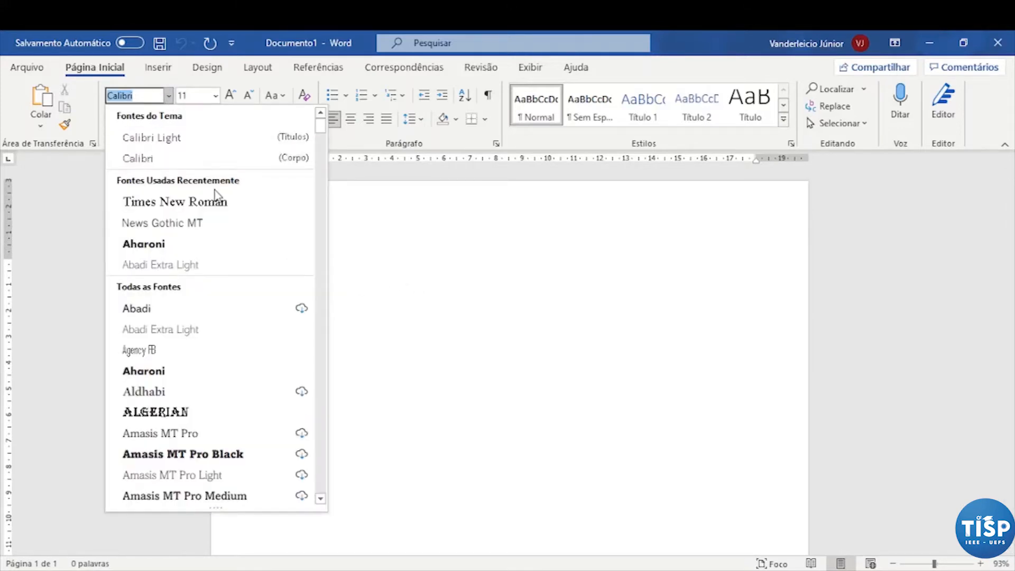
left_click(213, 201)
left_click(194, 95)
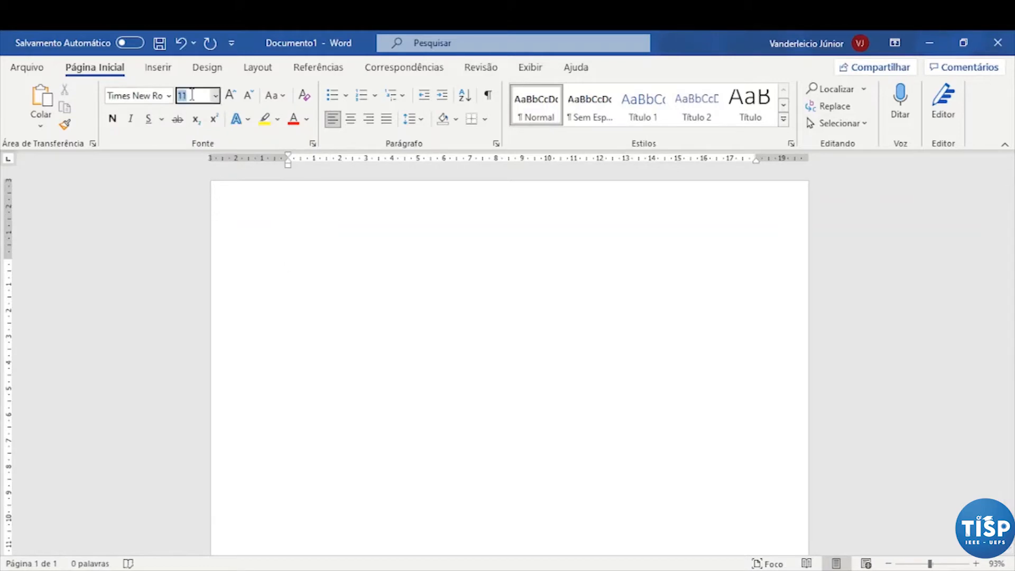
type("12")
left_click(344, 197)
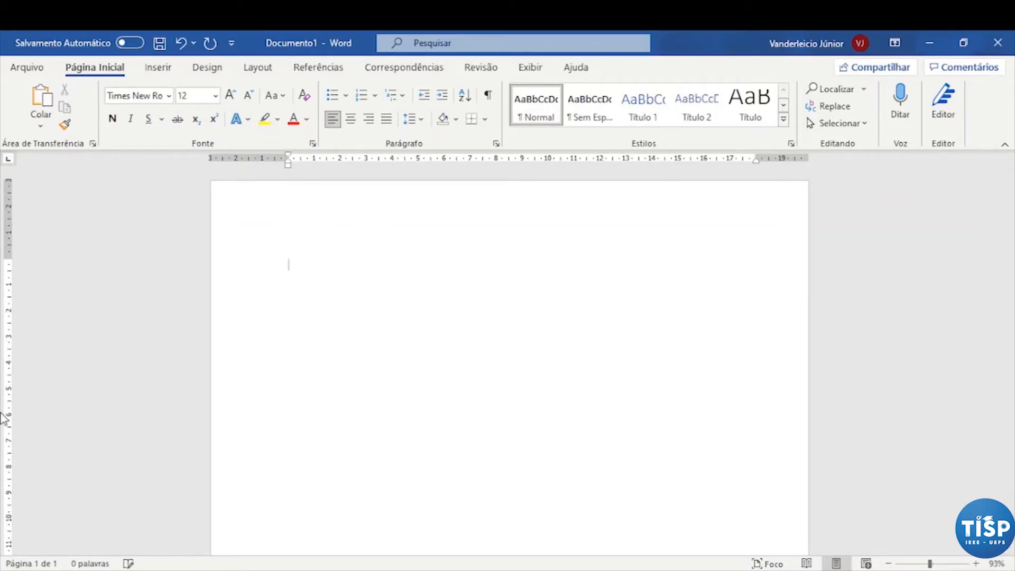
Step: Set the paragraph spacing after to 0 pt and the line spacing to 1,5 linhas
left_click(415, 119)
left_click(436, 132)
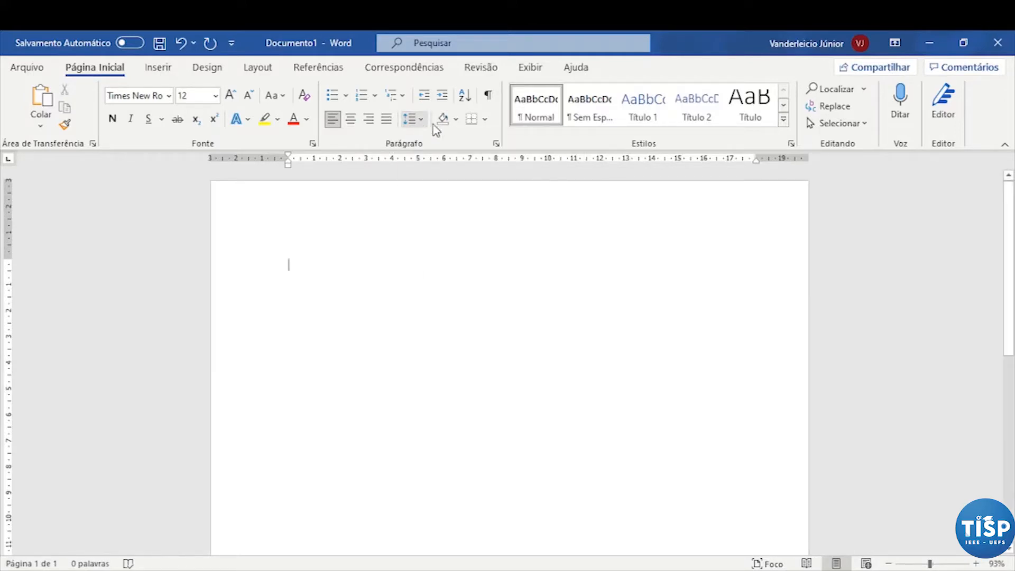
left_click(496, 143)
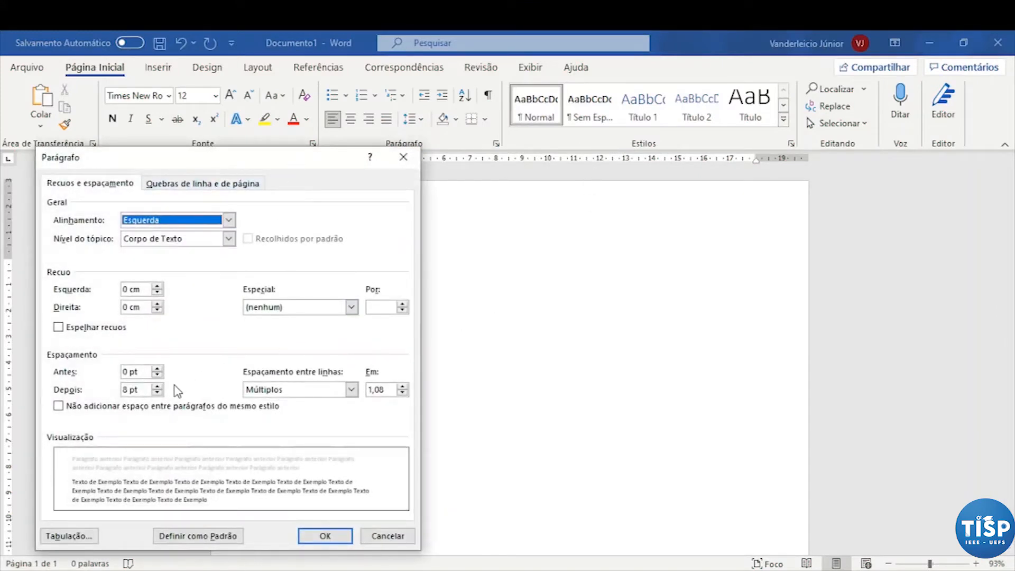
left_click(157, 386)
left_click(157, 387)
left_click(157, 392)
left_click(157, 393)
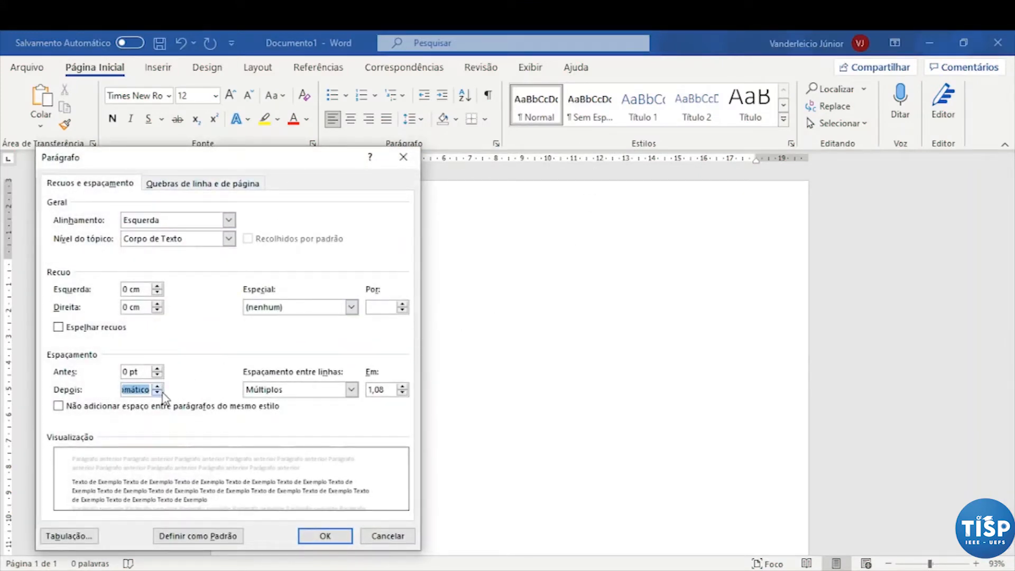
left_click(156, 392)
left_click(338, 388)
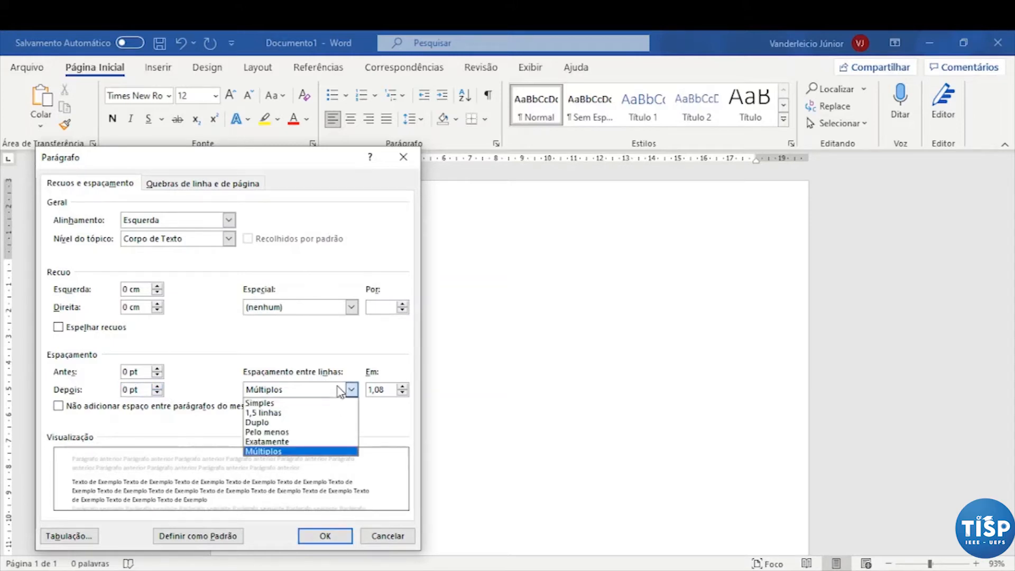
left_click(305, 413)
left_click(326, 535)
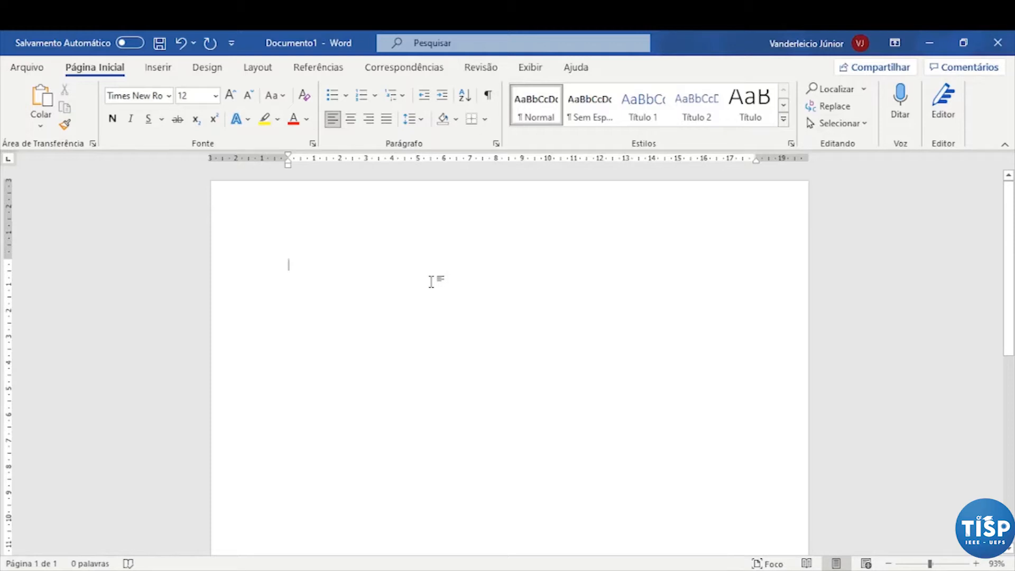
Step: Define custom page margins of 3 cm for top and left and 2 cm for bottom and right
left_click(277, 66)
left_click(30, 127)
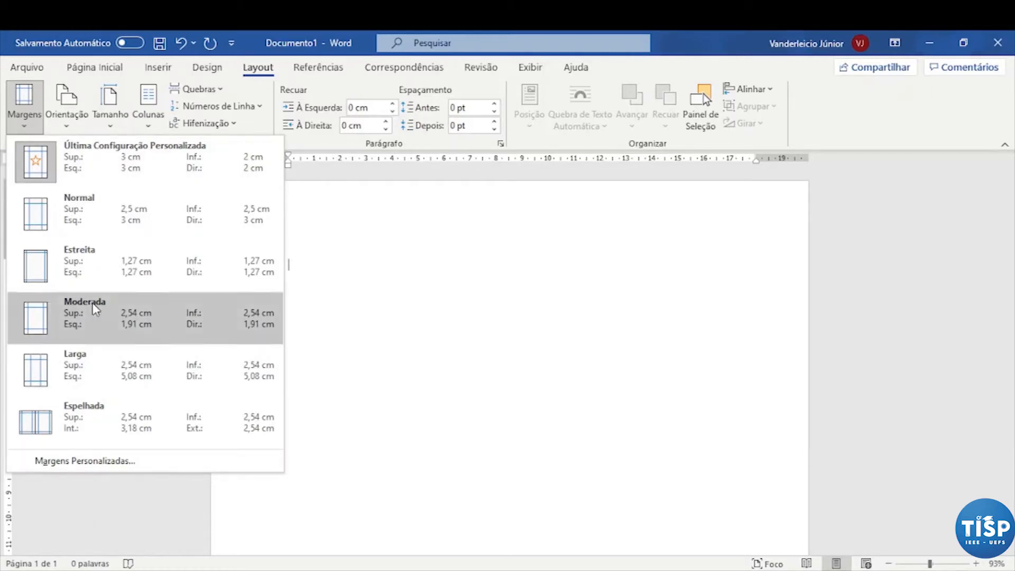
left_click(121, 468)
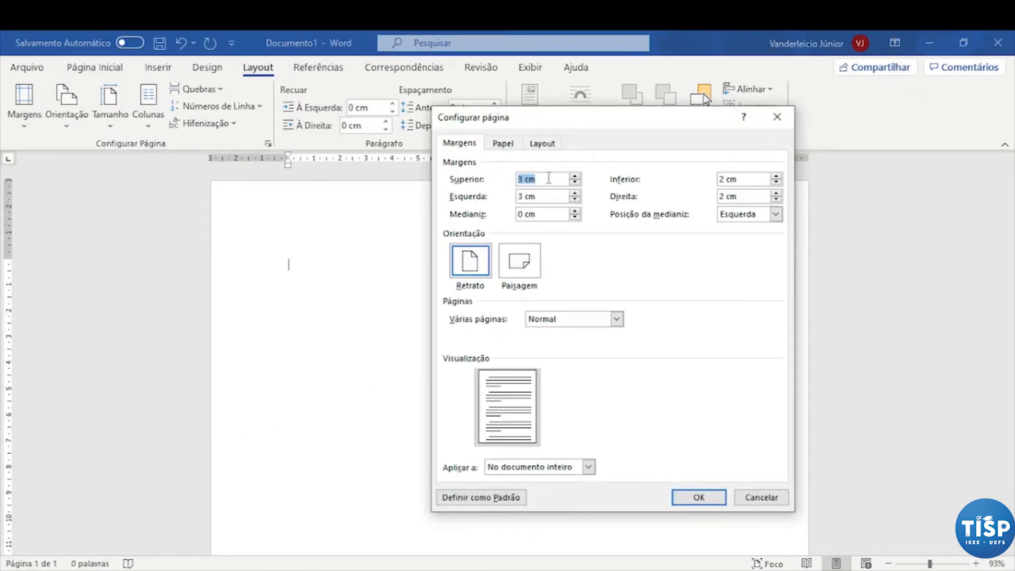
type("3")
key("Tab")
type("3")
left_click_drag(743, 180, 725, 180)
type("2")
left_click_drag(748, 193, 720, 195)
type("2")
left_click(699, 500)
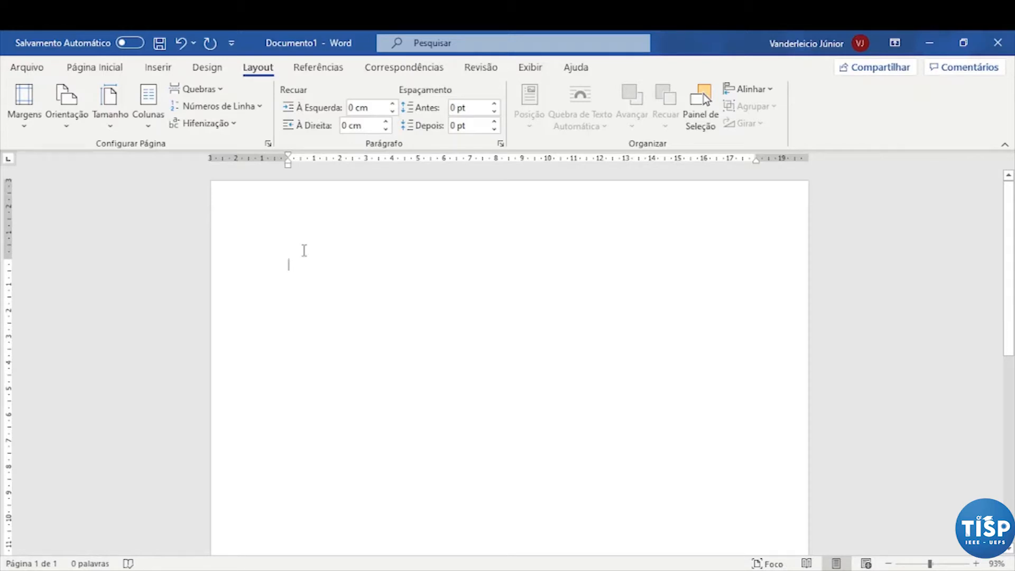
Step: Write "NOME DA INSTITUIÇÃO" centred and in bold on the first line of the page
left_click(119, 70)
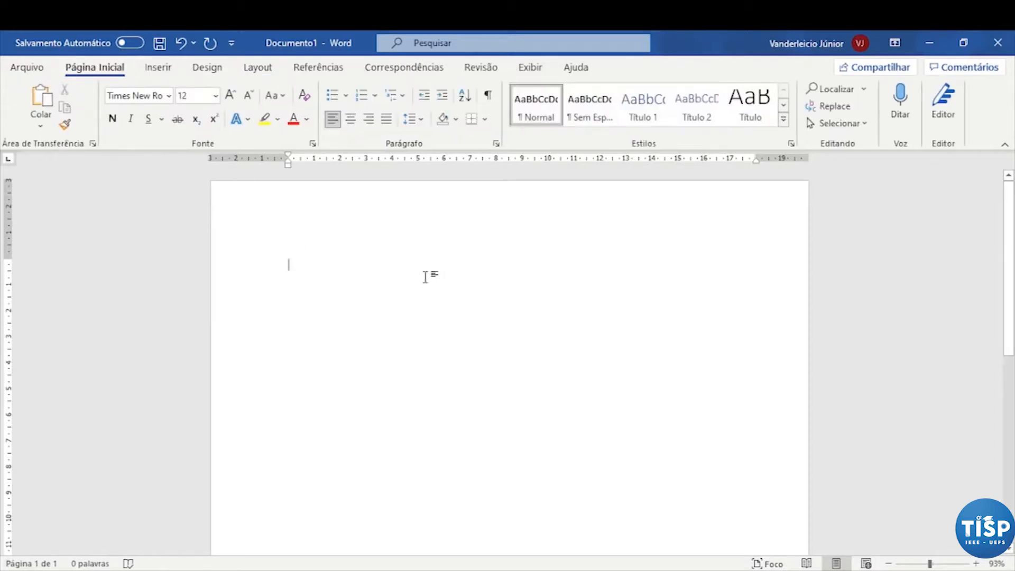
left_click(349, 121)
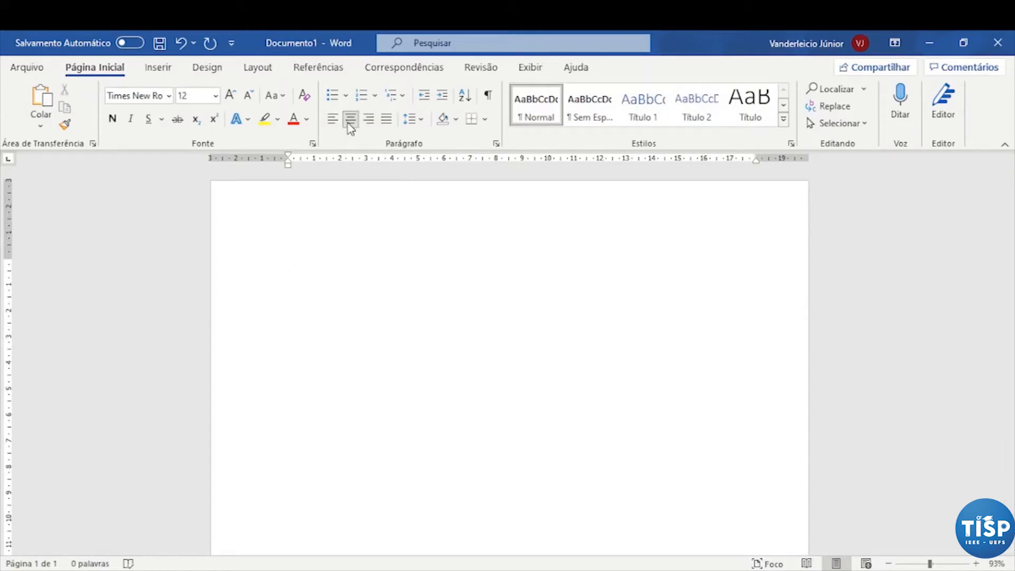
left_click(113, 119)
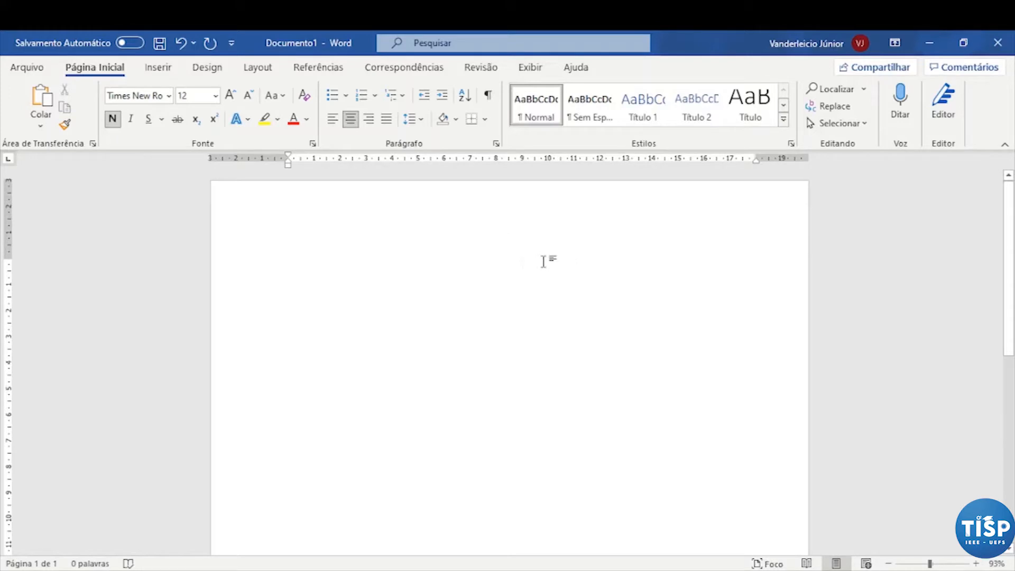
type("NOME")
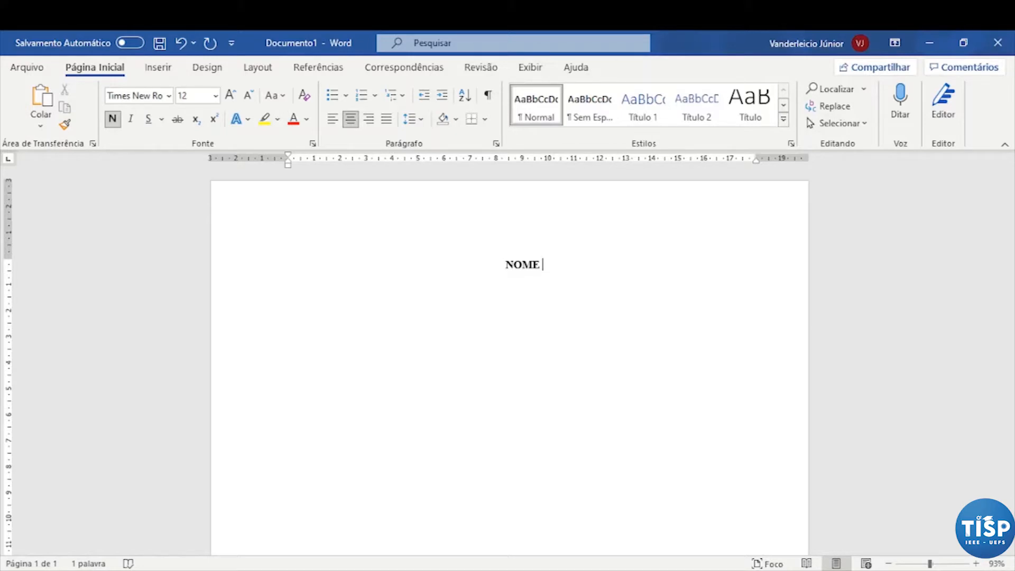
type("DA I")
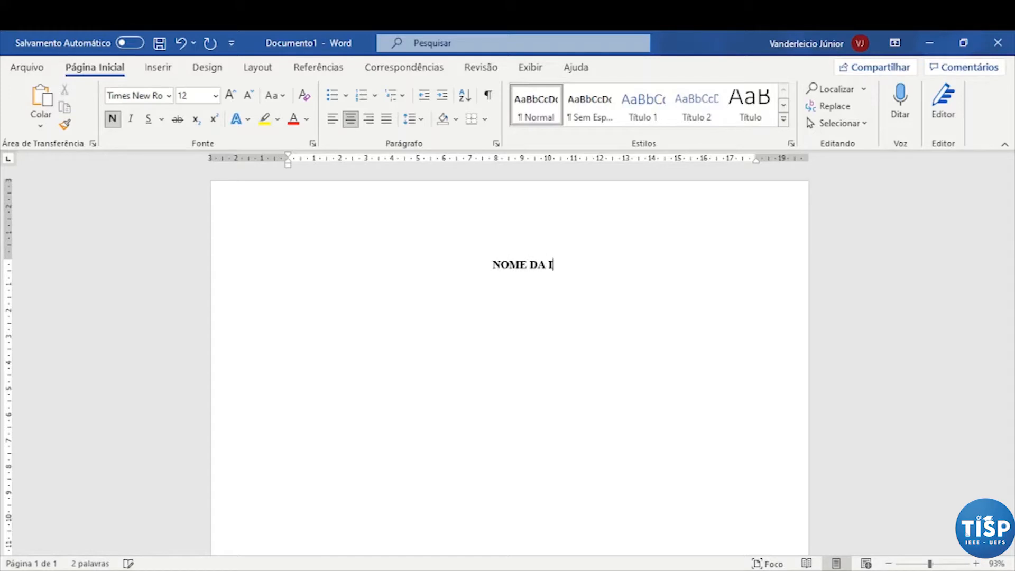
type("NSTITU")
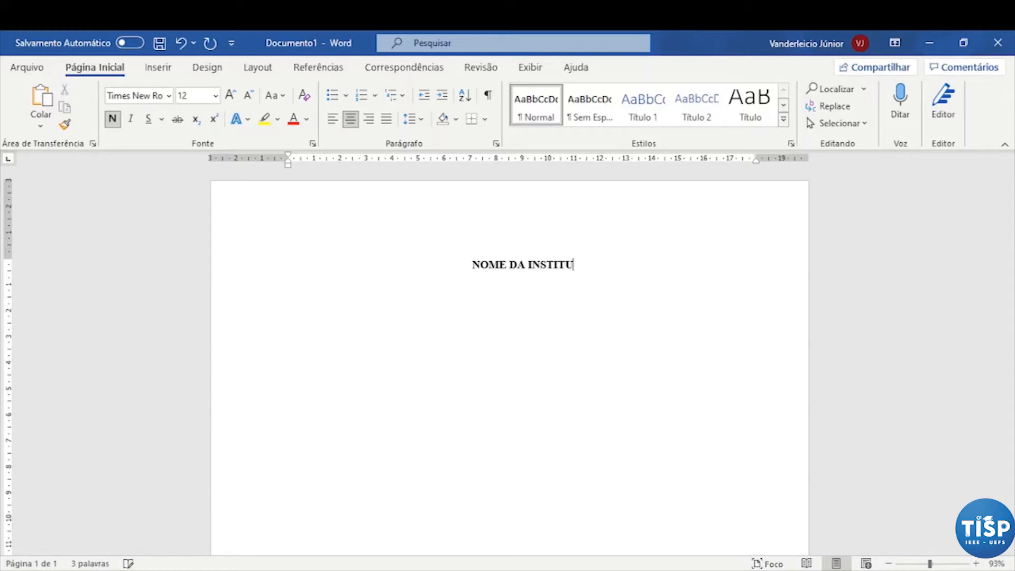
type("IÇÃO")
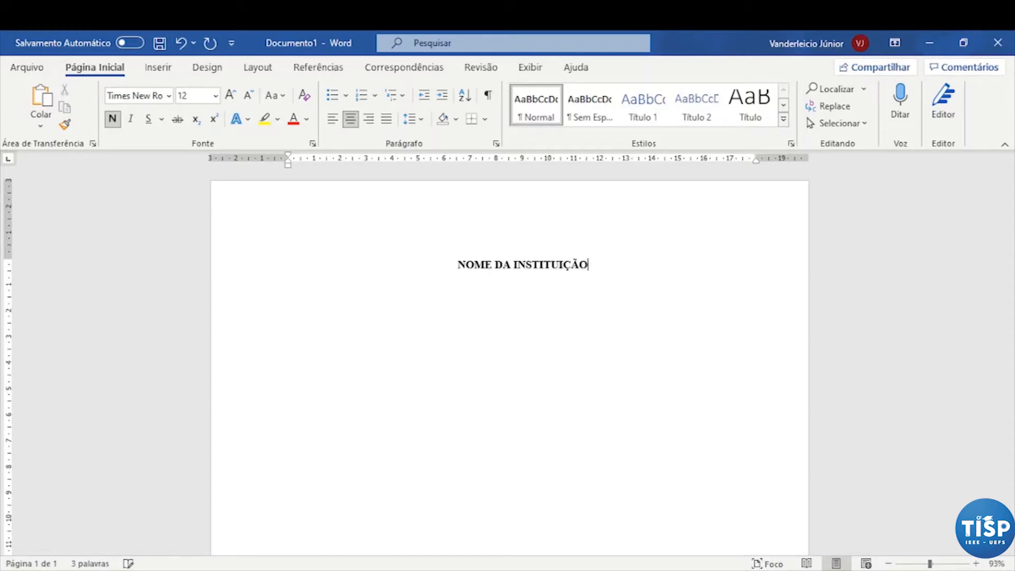
Step: Add the line "NOME DO DEPARTAMENTO" directly below the institution name
key("Return")
type("NOME DO D")
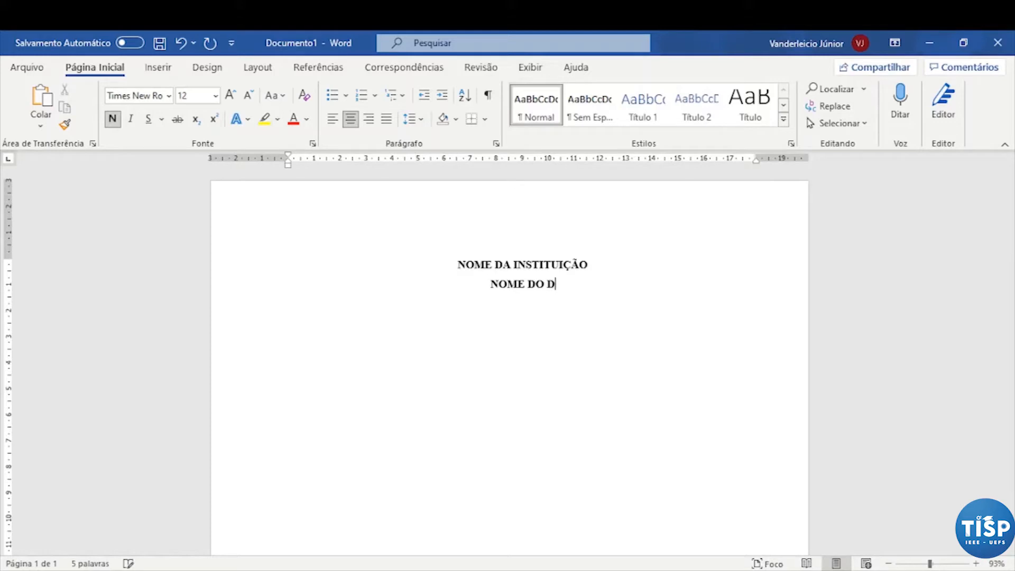
type("EPAR")
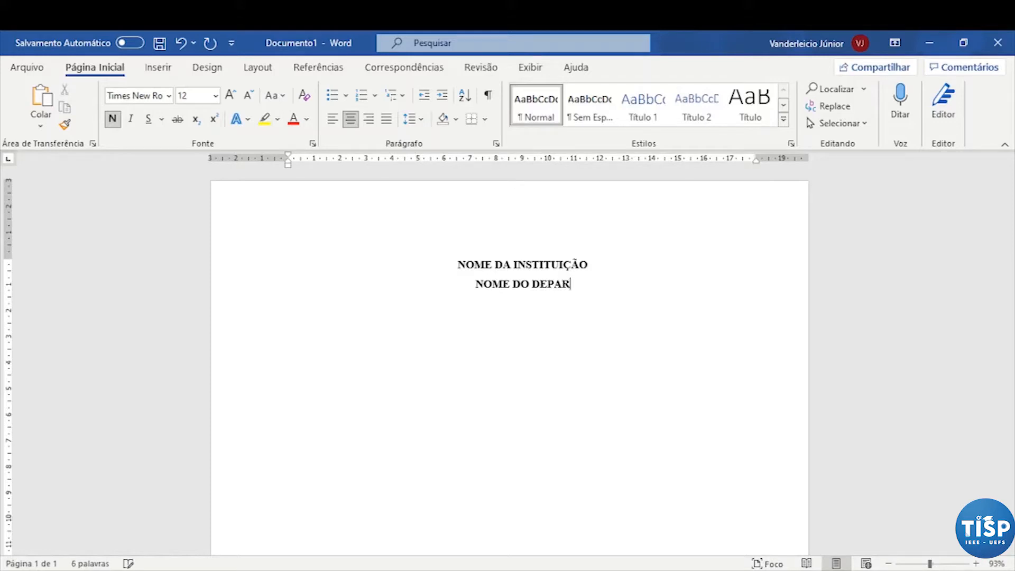
type("TAMENTO")
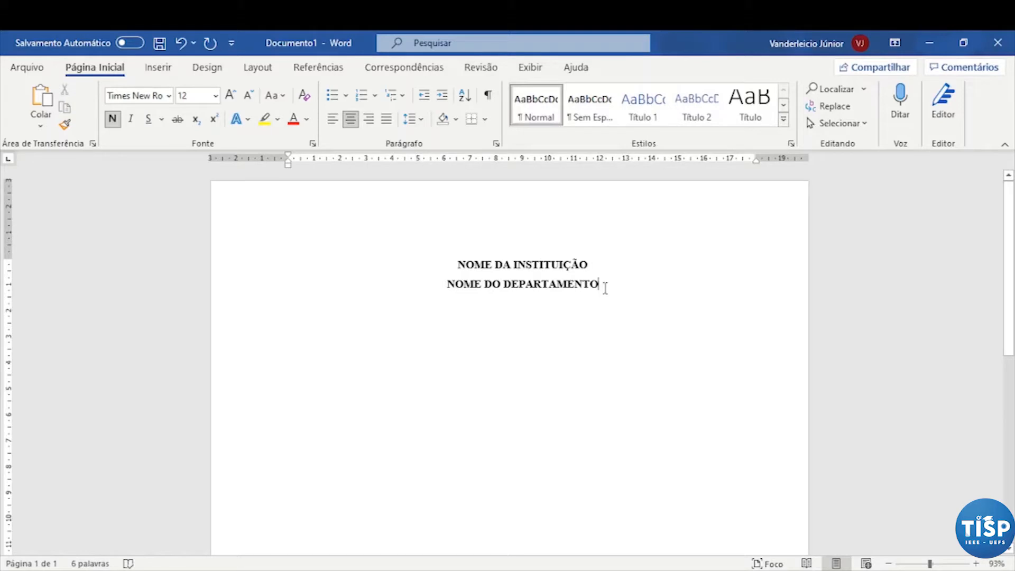
Step: Leave five blank lines below the department name and write "Nome dos autores" without bold
key("Return")
key("Return")
key("Return")
key("Return")
key("Return")
key("Return")
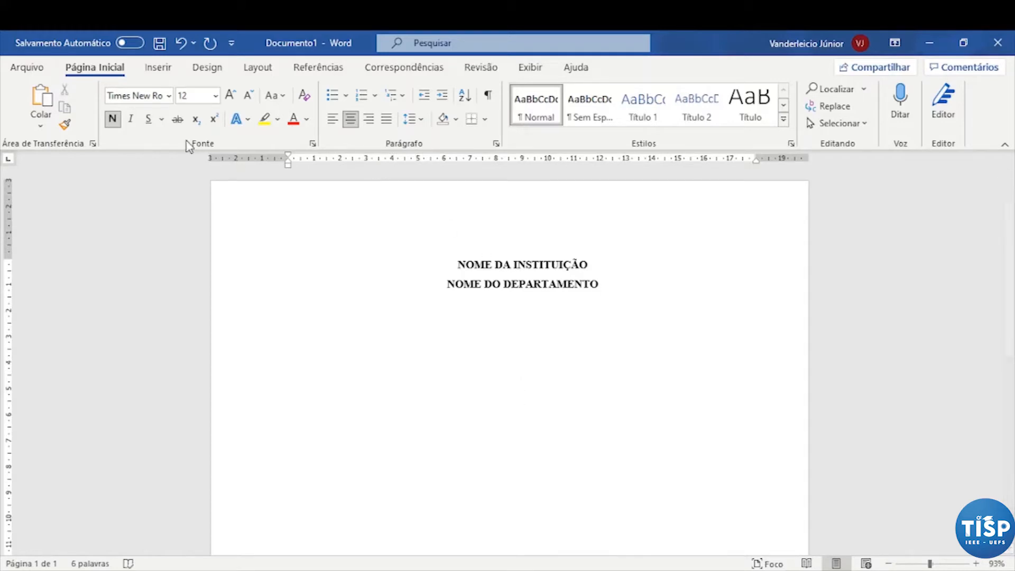
key("ctrl+n")
type("Nome dos autores")
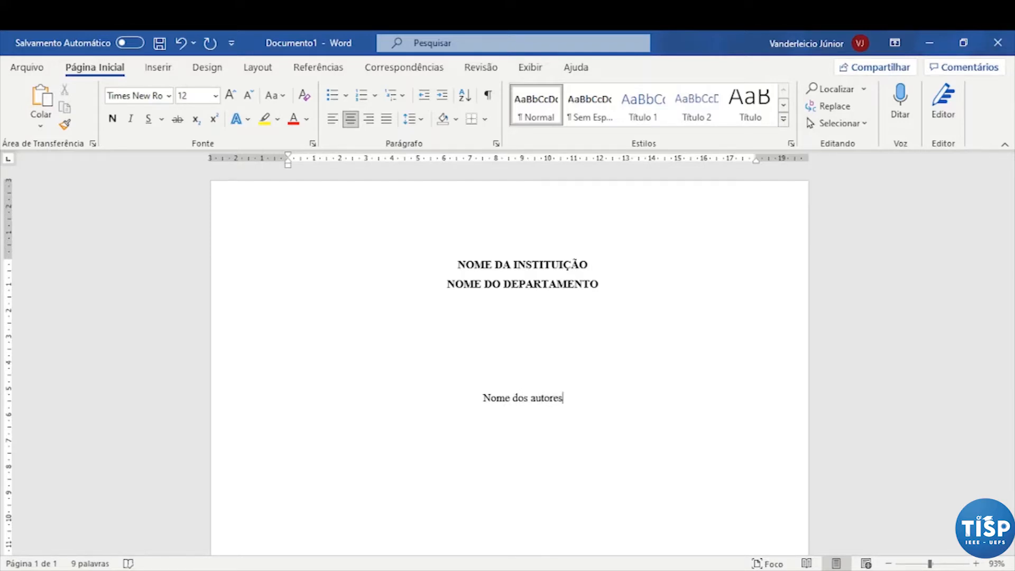
Step: Leave seven blank lines below the authors line and write "Título: subtítulo" in bold
key("Return")
key("Return")
key("Return")
key("Return")
key("Return")
key("Return")
key("Return")
key("Return")
left_click(112, 118)
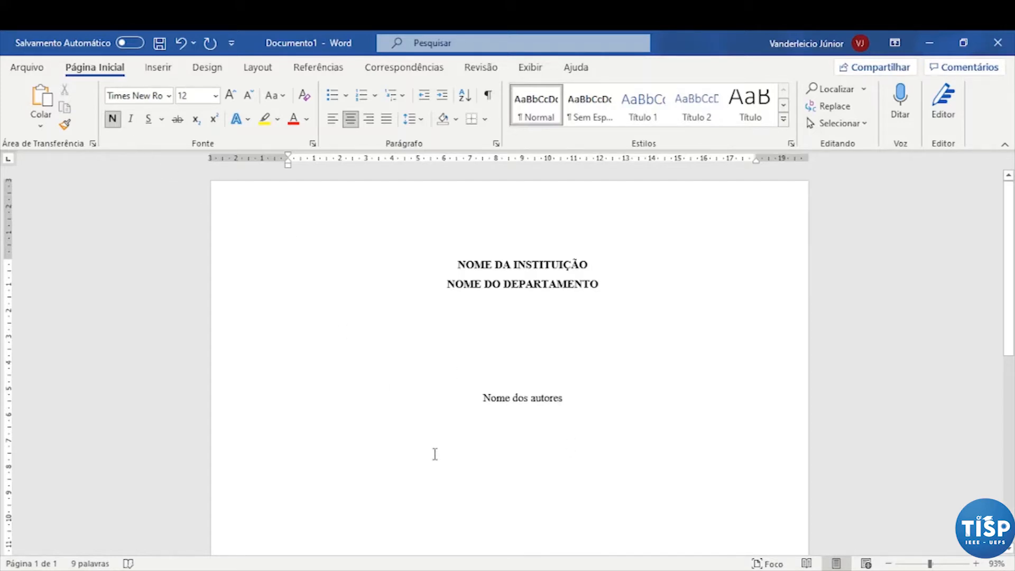
type("T")
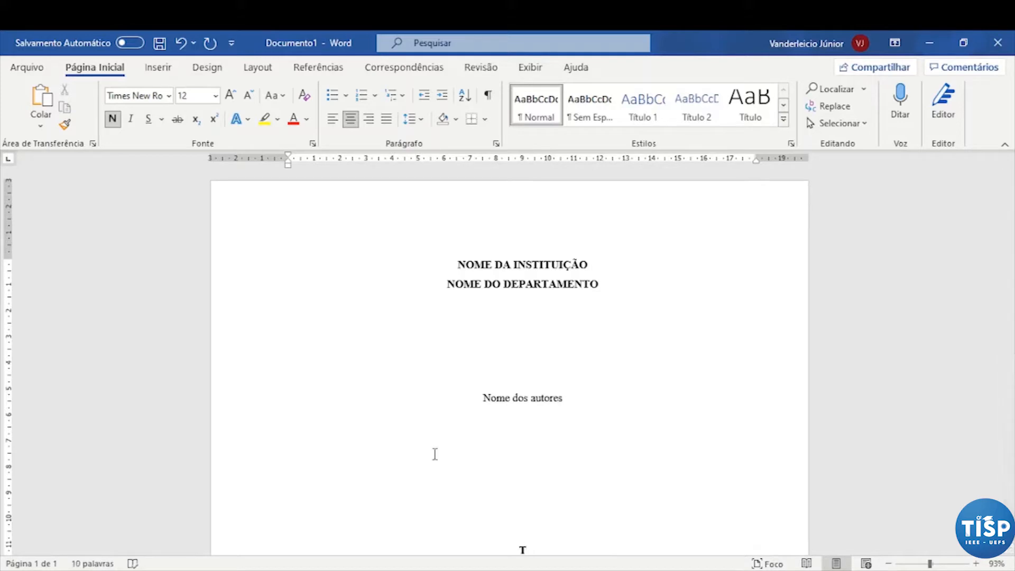
type("itulo: subtítulo")
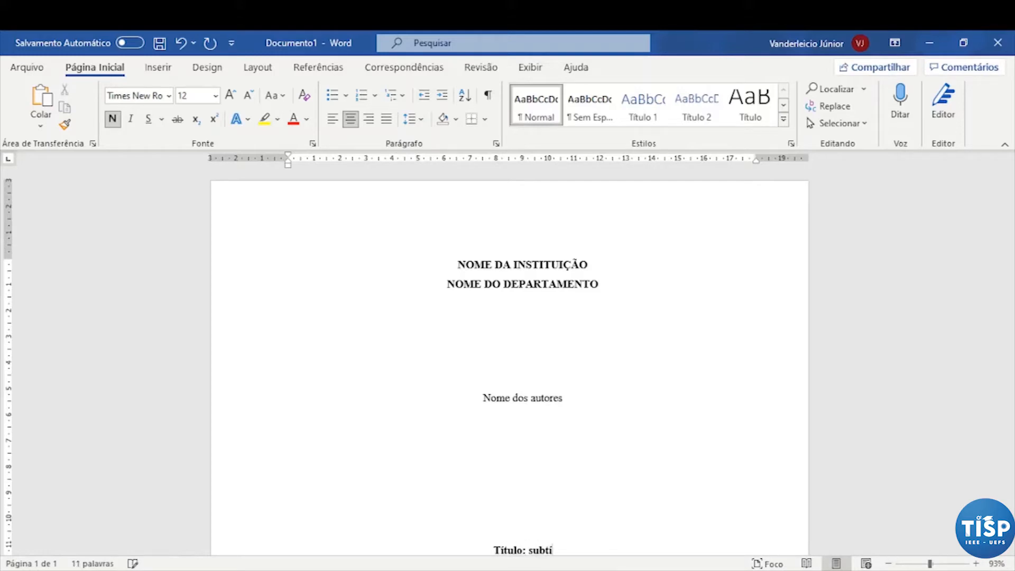
Step: Leave fifteen blank lines below the title and write "LOCAL" with "2021" on the line beneath it
scroll(605, 260, "down", 5)
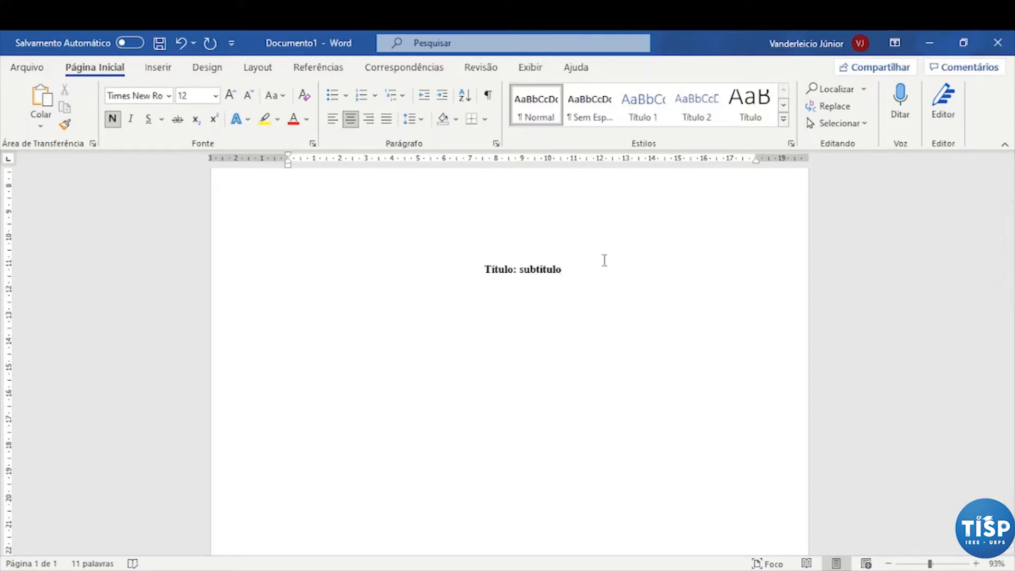
key("Return")
key("Return")
key("Return")
key("Return")
key("Return")
key("Return")
key("Return")
key("Return")
key("Return")
key("Return")
key("Return")
key("Return")
key("Return")
key("Return")
key("Return")
key("Return")
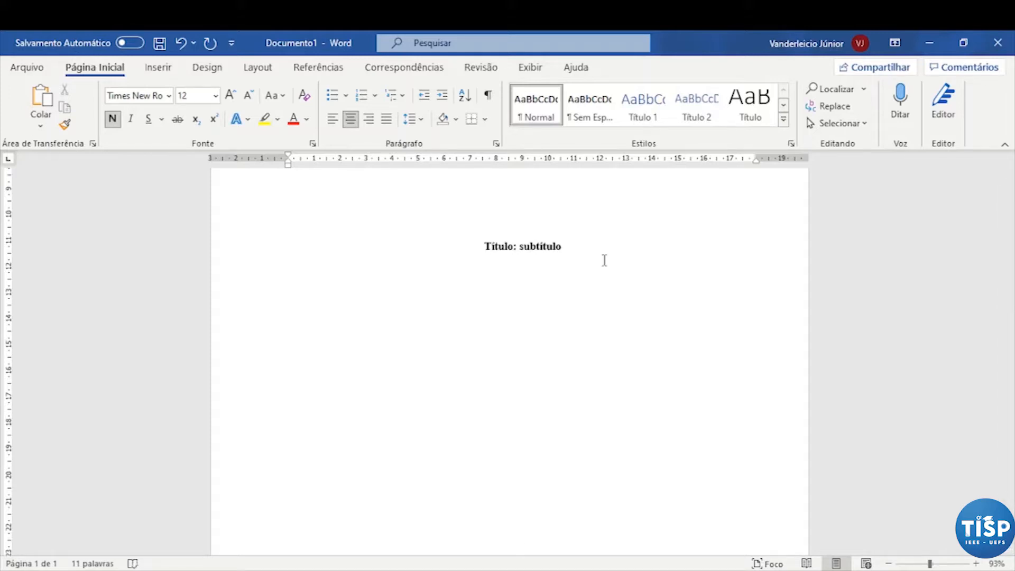
type("LOCAL")
key("Return")
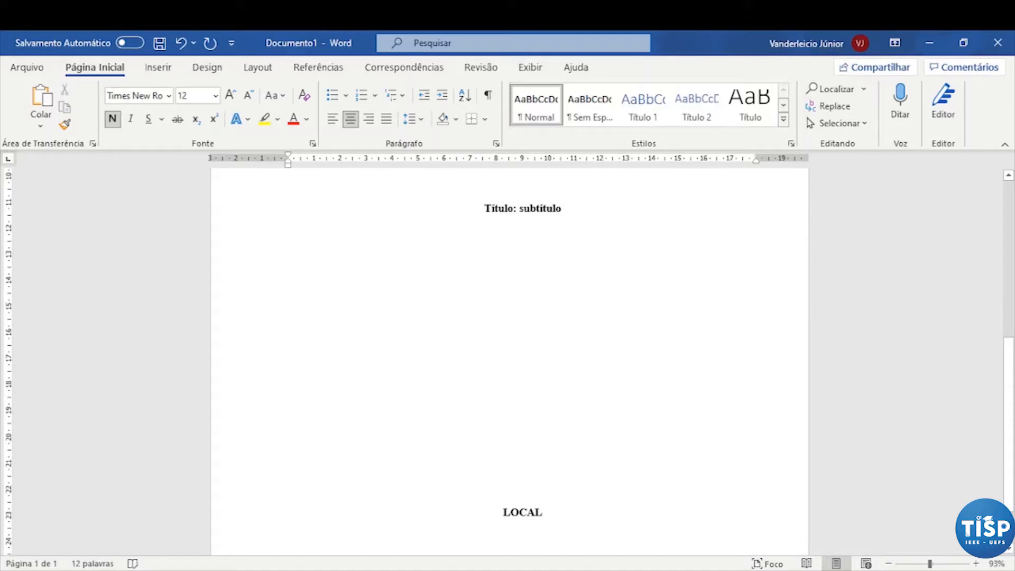
type("20")
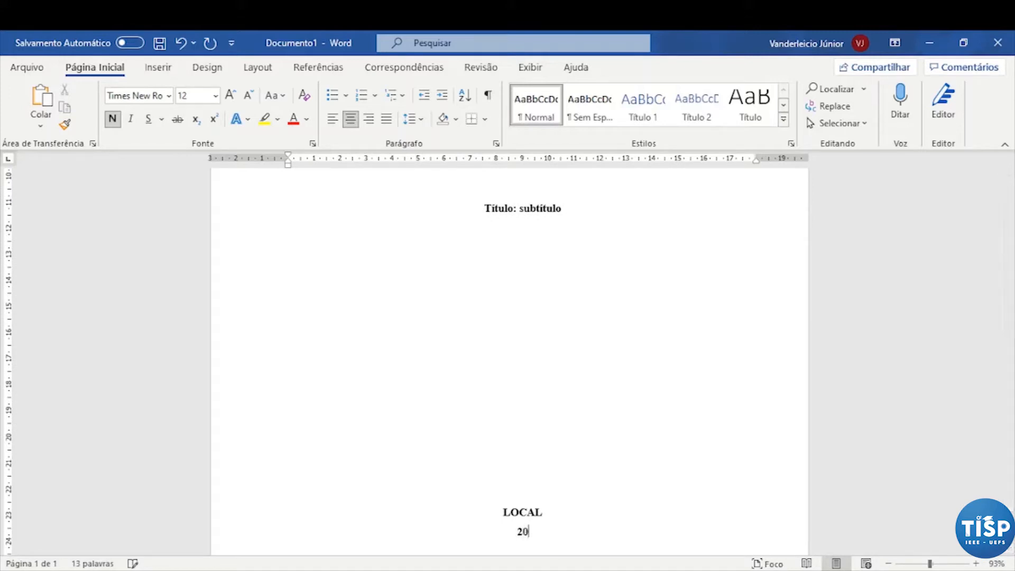
type("21")
Step: Shift "LOCAL" and "2021" down by one blank line, keeping both at the foot of the first page
scroll(604, 259, "down", 2)
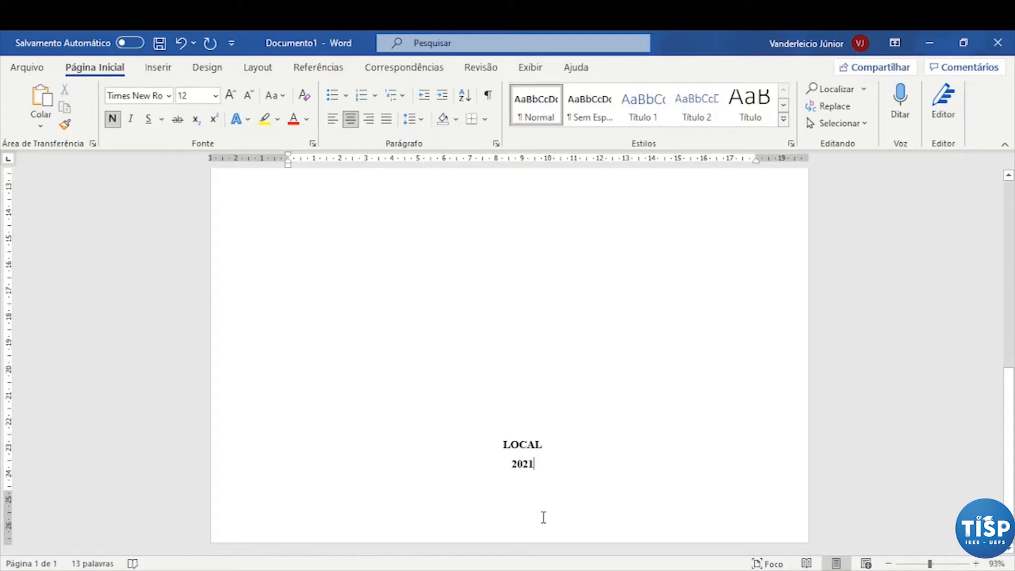
left_click(527, 425)
key("Return")
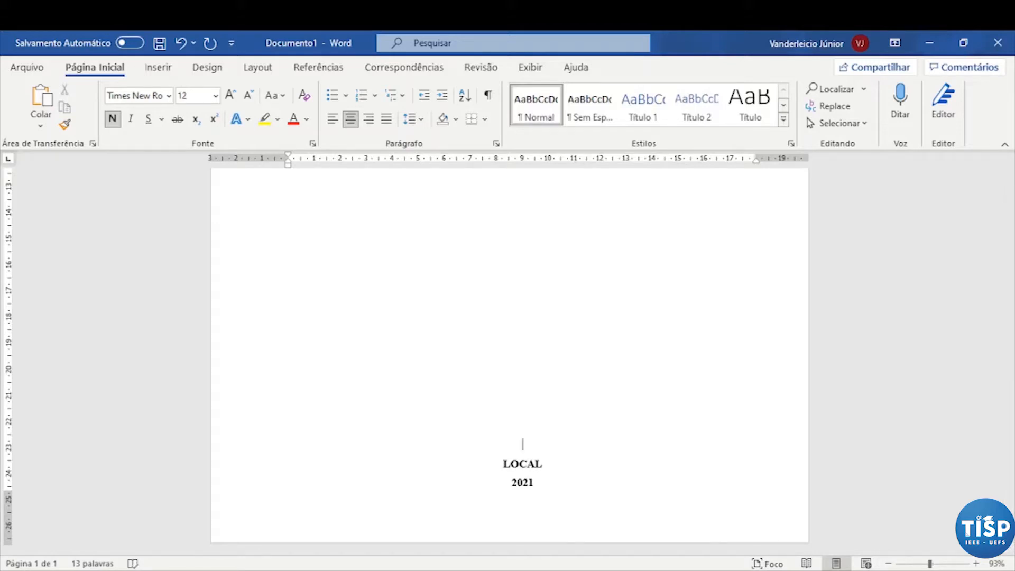
key("Return")
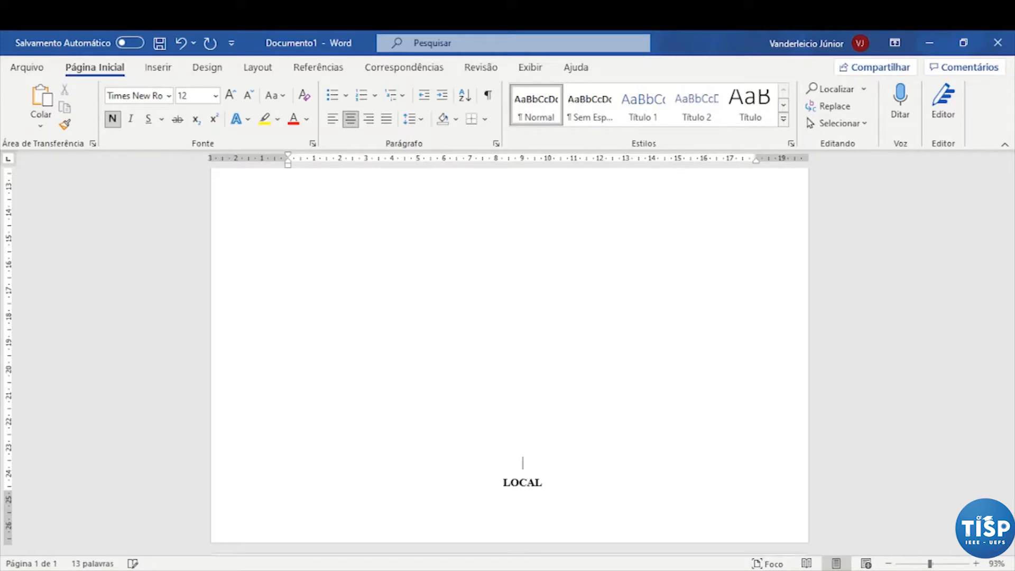
scroll(538, 445, "down", 3)
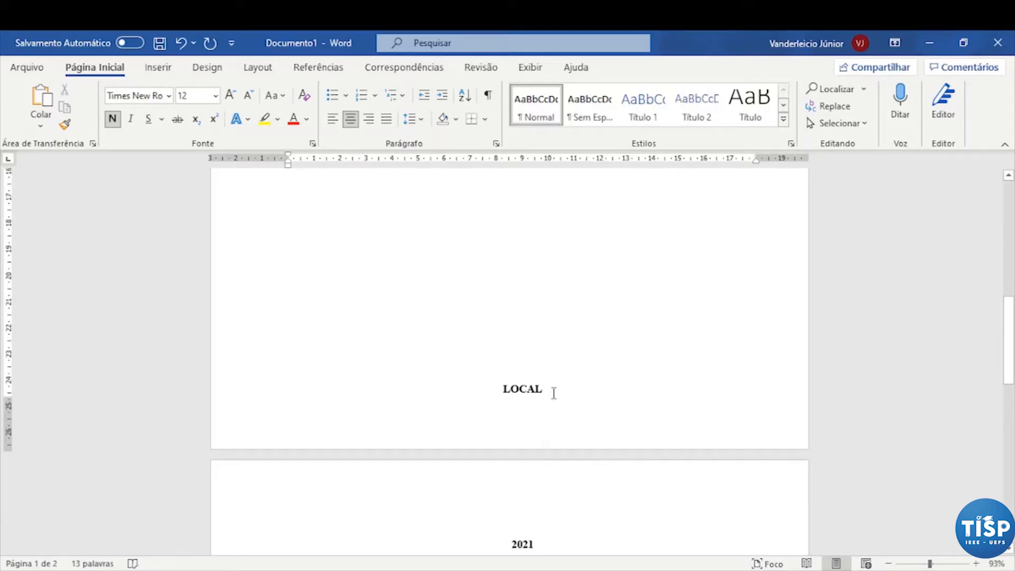
key("BackSpace")
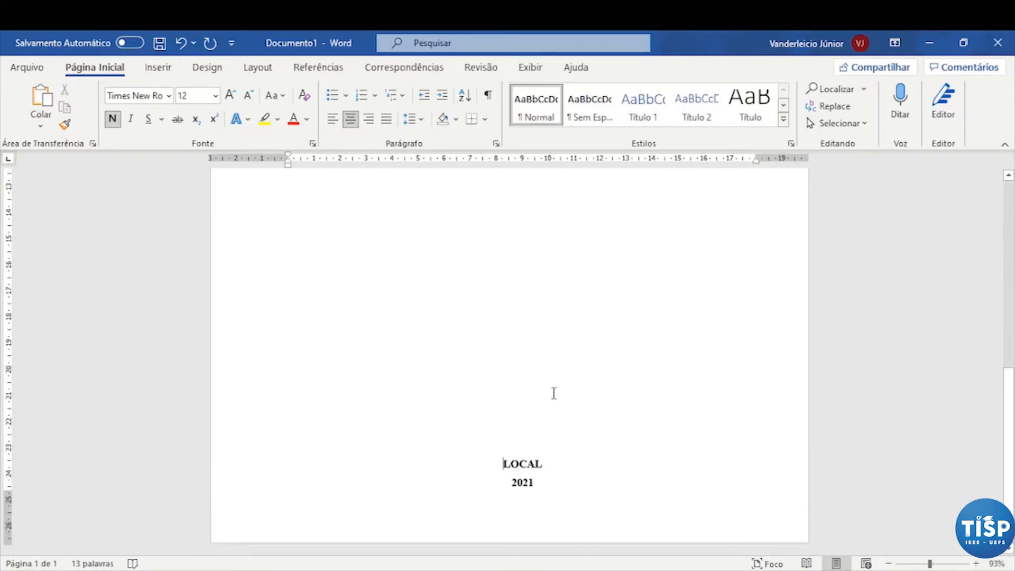
Step: Copy everything below the department name on the cover, add a page break after "2021" and paste the copy on the new page
left_click_drag(929, 564, 914, 565)
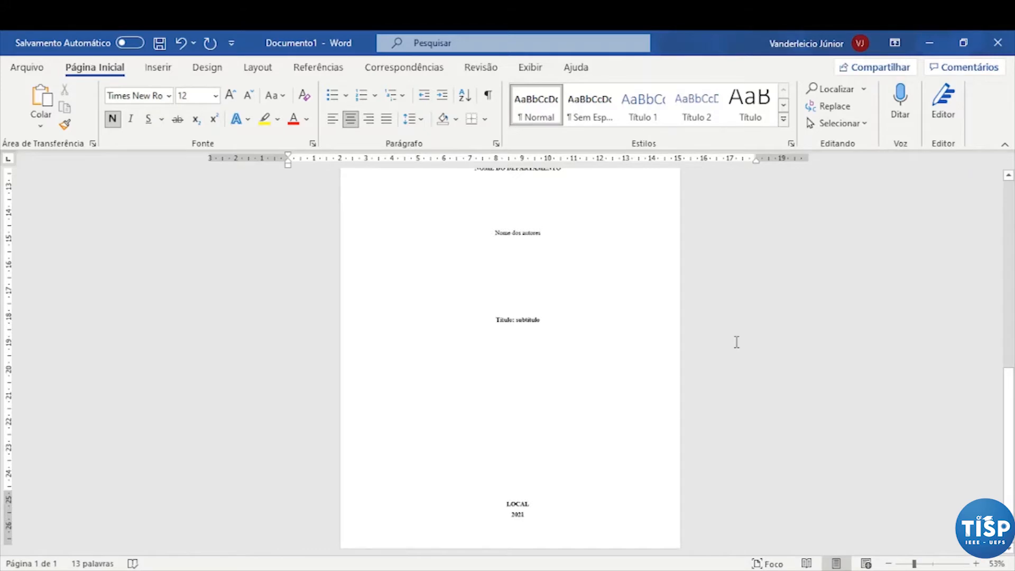
scroll(736, 341, "down", 2)
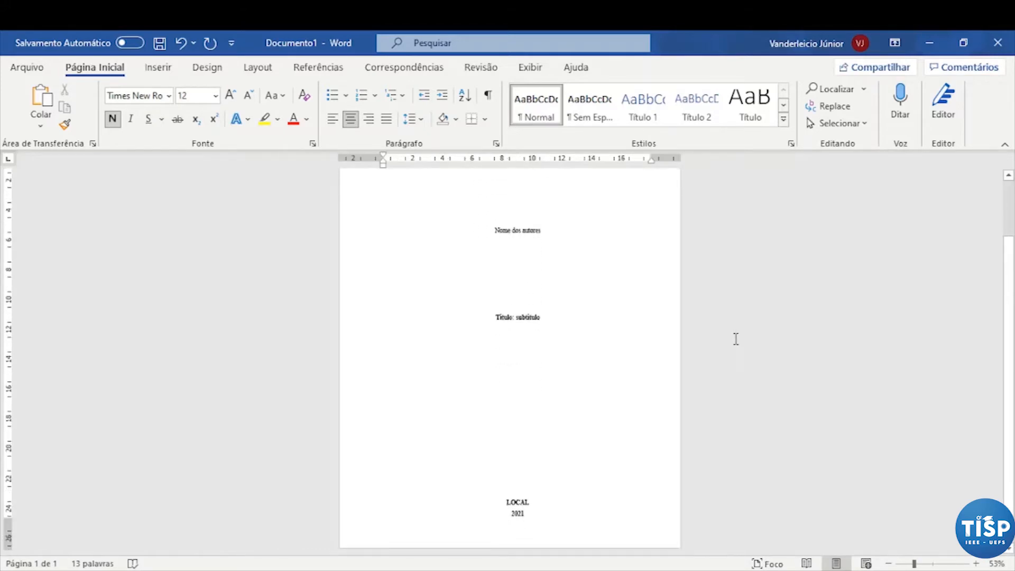
scroll(736, 337, "up", 1)
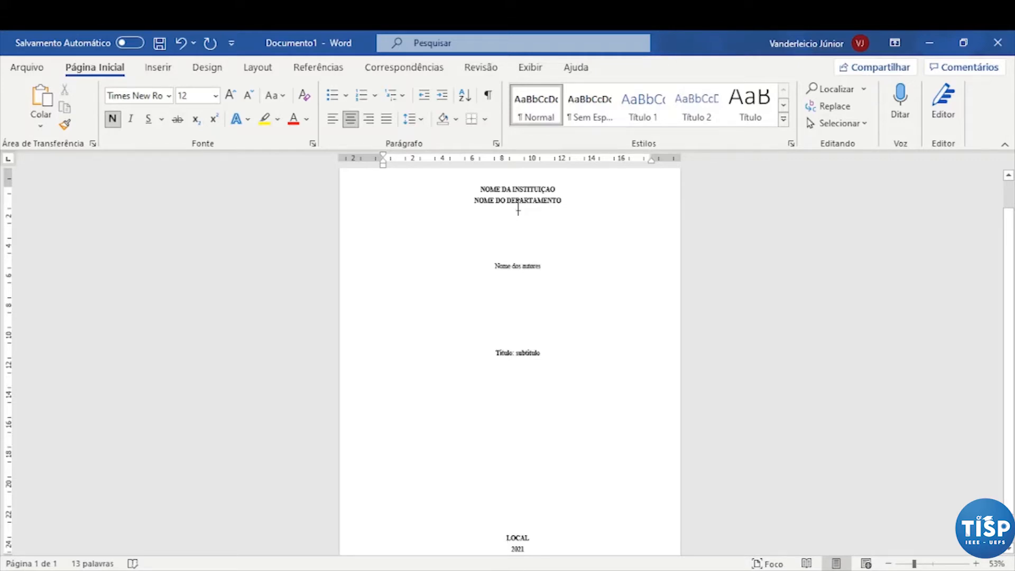
left_click_drag(518, 217, 520, 550)
key("ctrl+c")
right_click(520, 363)
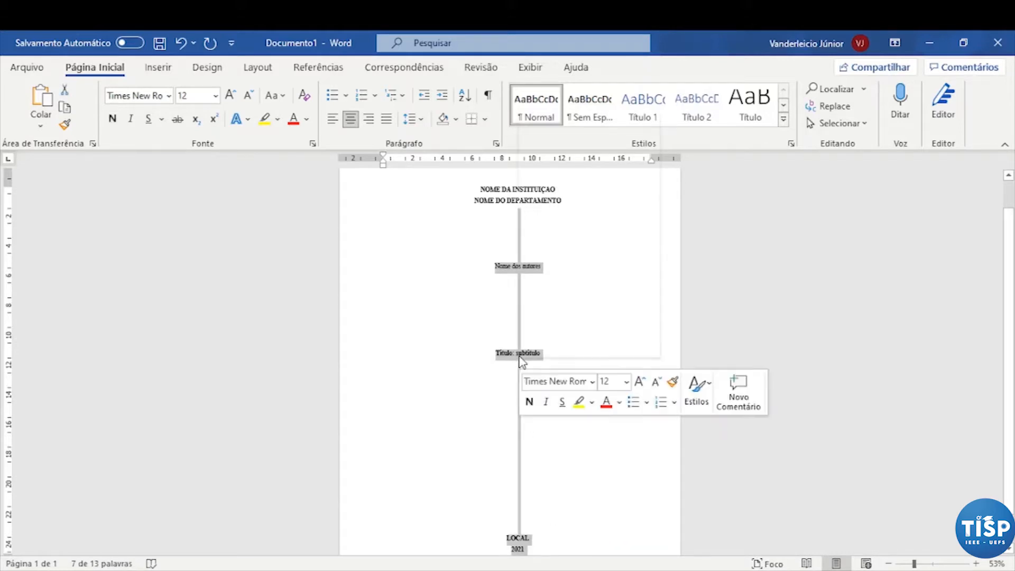
left_click(568, 153)
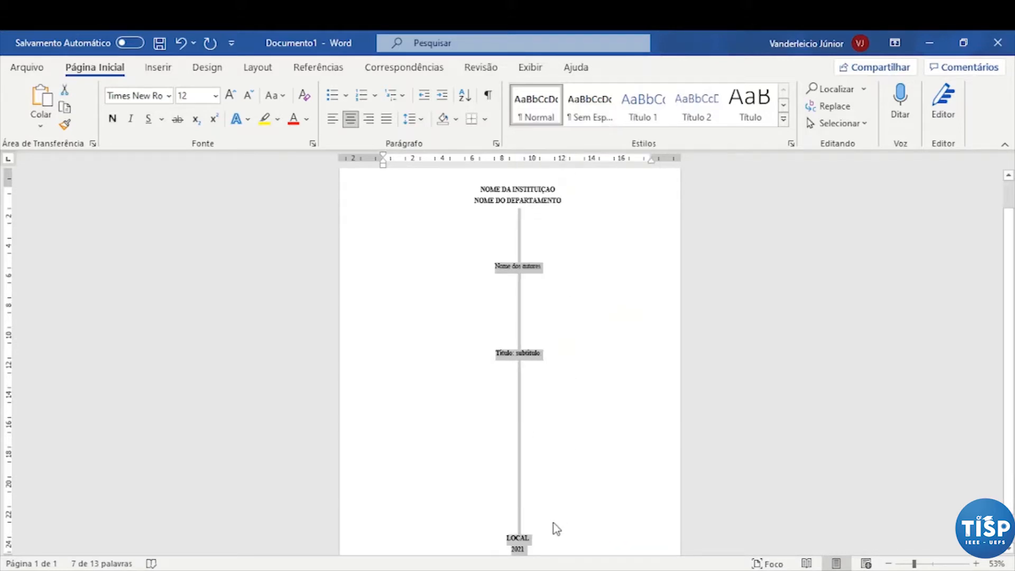
left_click(540, 550)
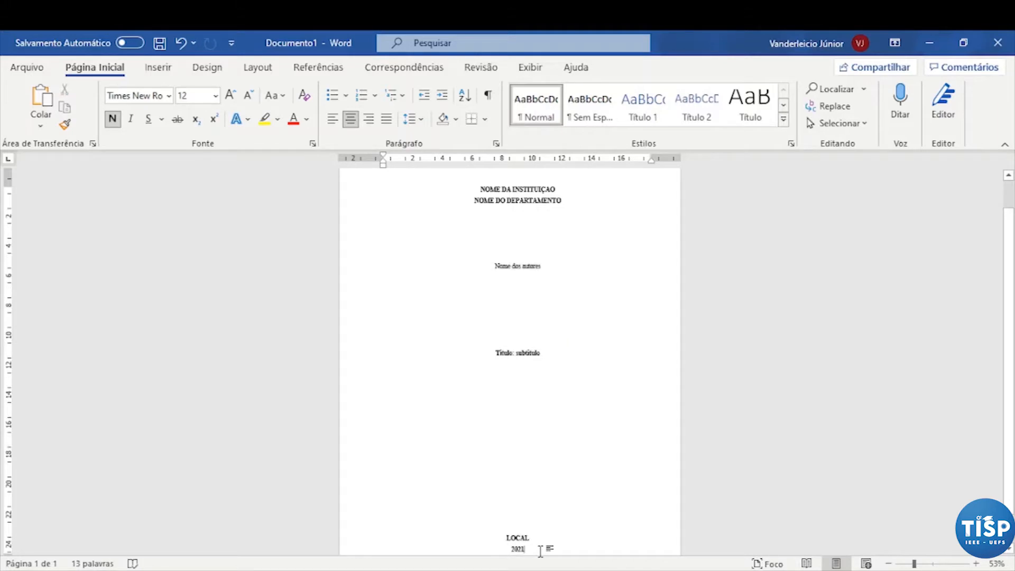
key("ctrl+Return")
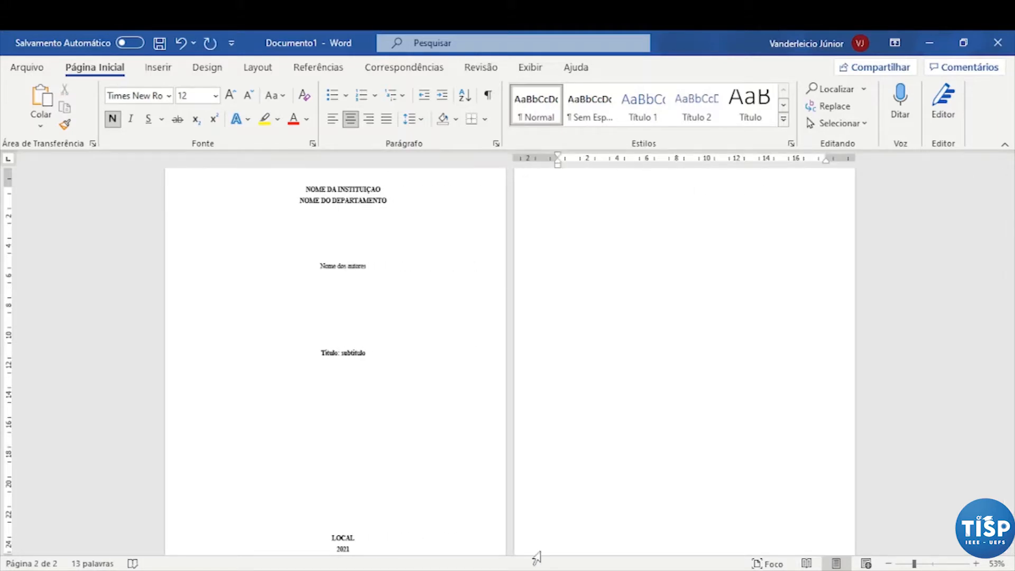
key("ctrl+v")
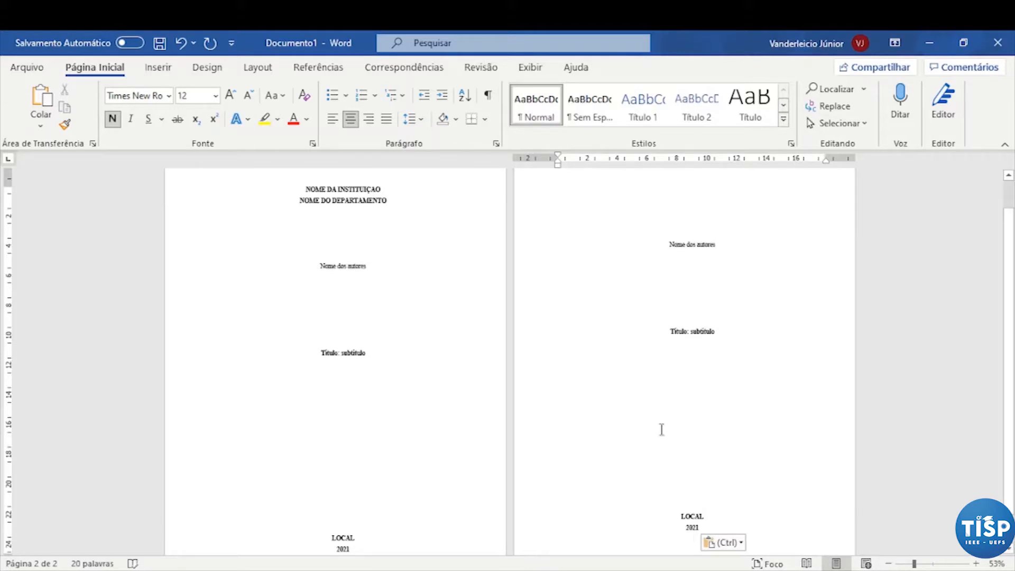
Step: Insert two blank lines above "Nome dos autores" on the second page to level it with the cover's authors line
left_click(697, 231)
key("Return")
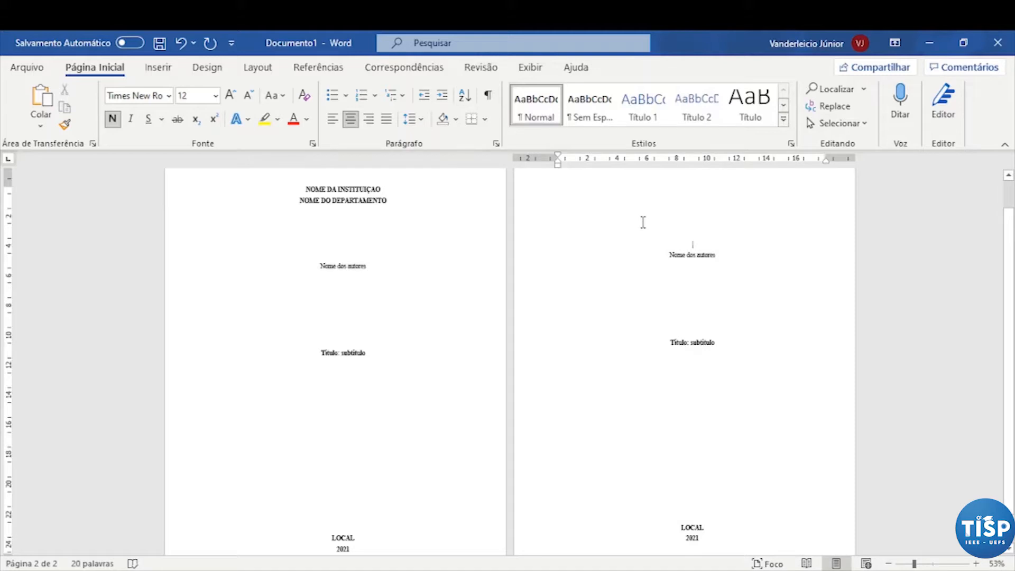
key("Return")
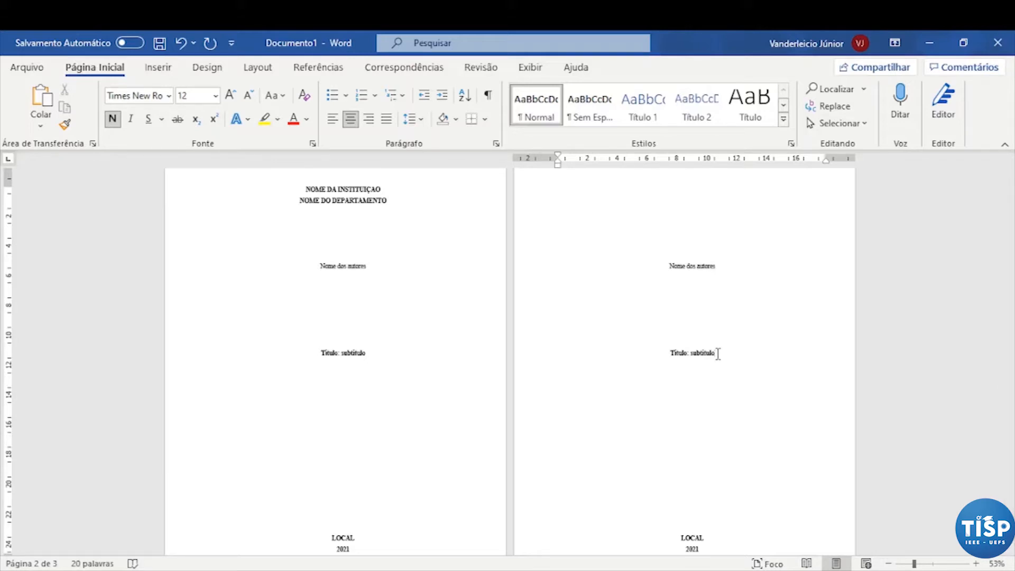
Step: Paste the "Trabalho de Conclusão de Curso apresentado à (nome da universidade)..." statement as text only, between the title and "LOCAL" on page two
key("Return")
key("ctrl+z")
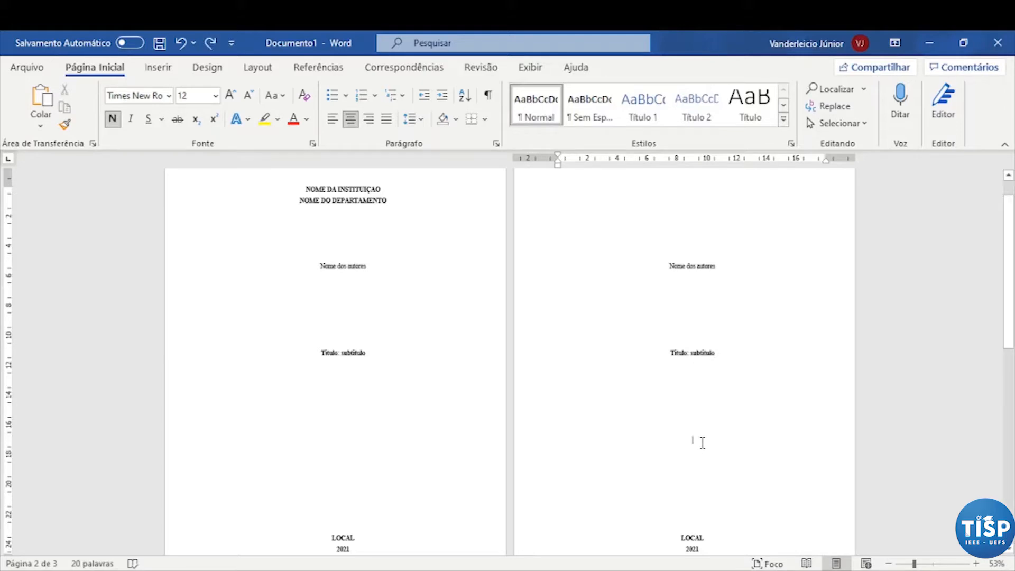
right_click(702, 439)
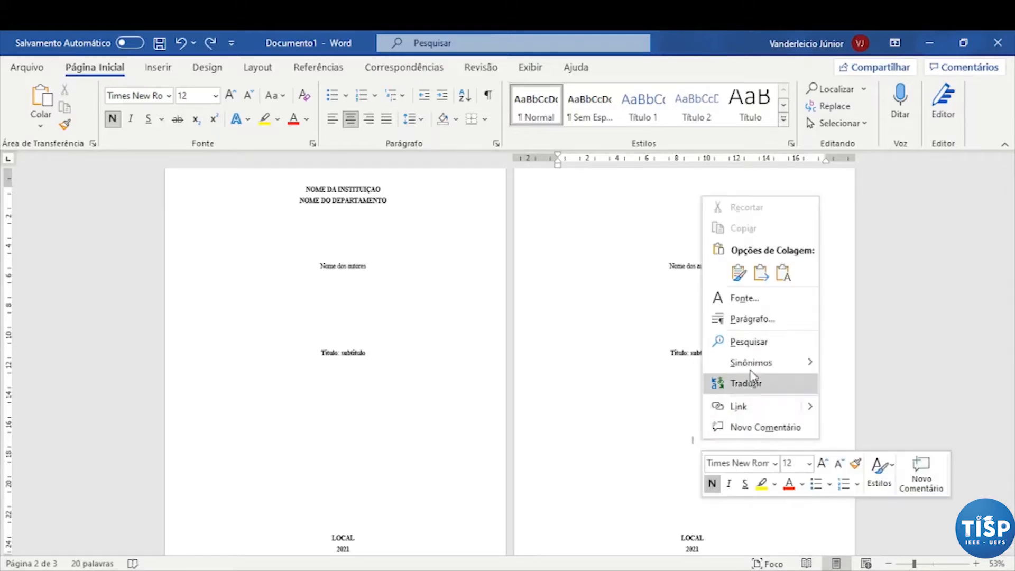
left_click(782, 273)
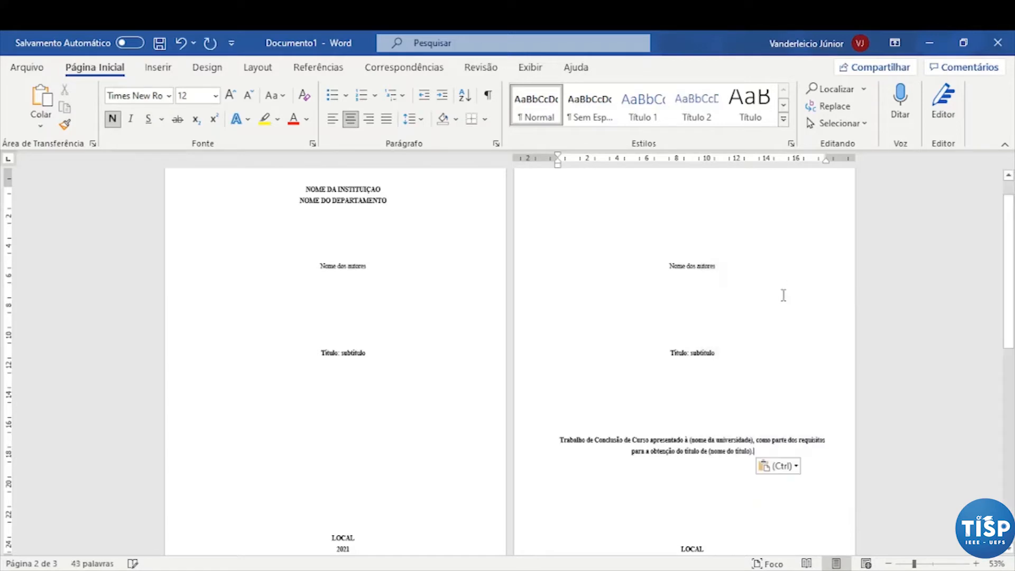
scroll(773, 421, "down", 1)
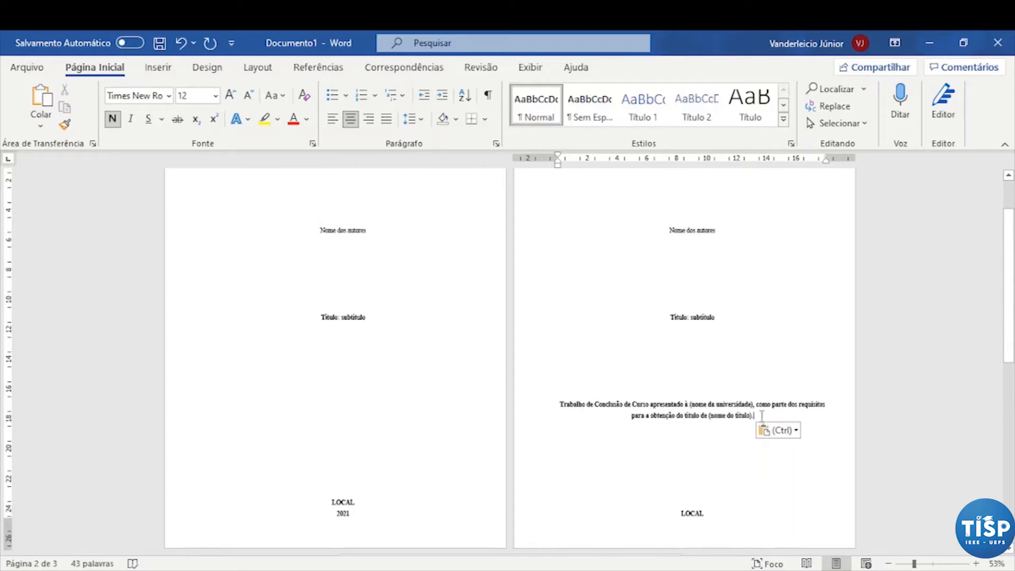
Step: Leave one blank line below the course work statement and write "Orientador: (Nome do professor)"
key("Return")
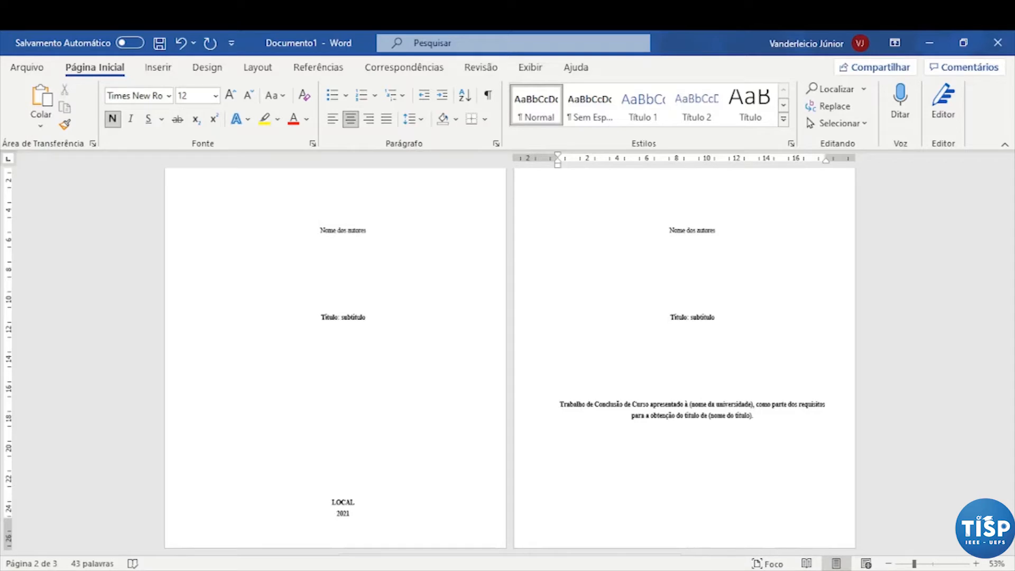
type("Orientador: (Nome d")
type("o professo")
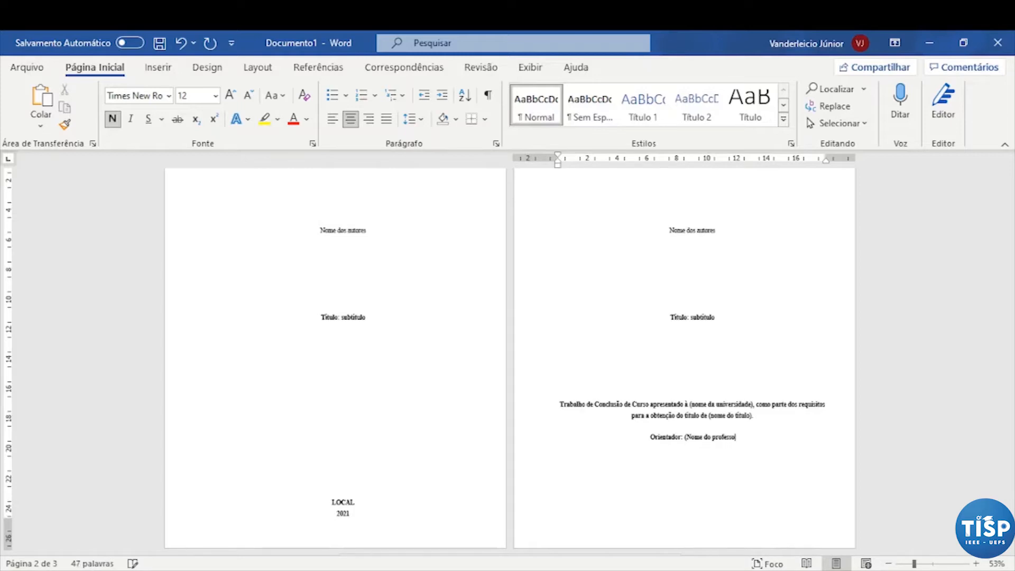
type("r)")
Step: Remove bold from the course work statement and the advisor line and give them single line spacing
left_click_drag(741, 435, 562, 407)
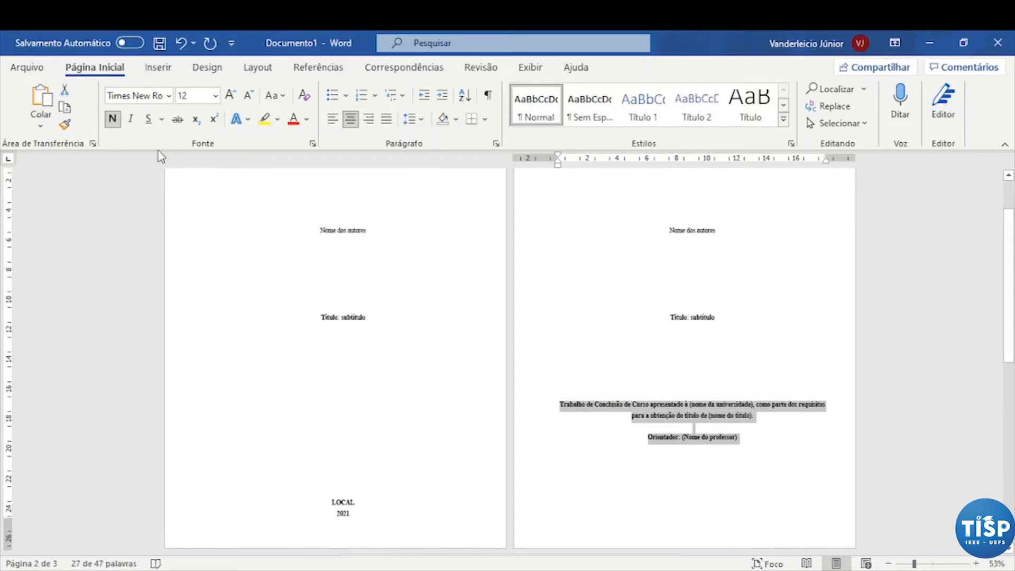
left_click(113, 119)
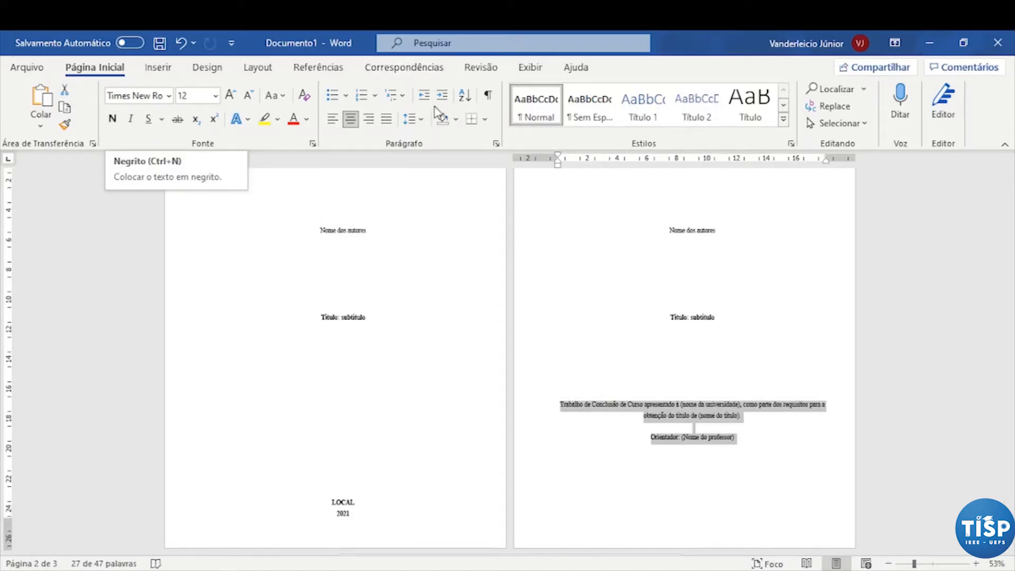
left_click(412, 118)
left_click(441, 141)
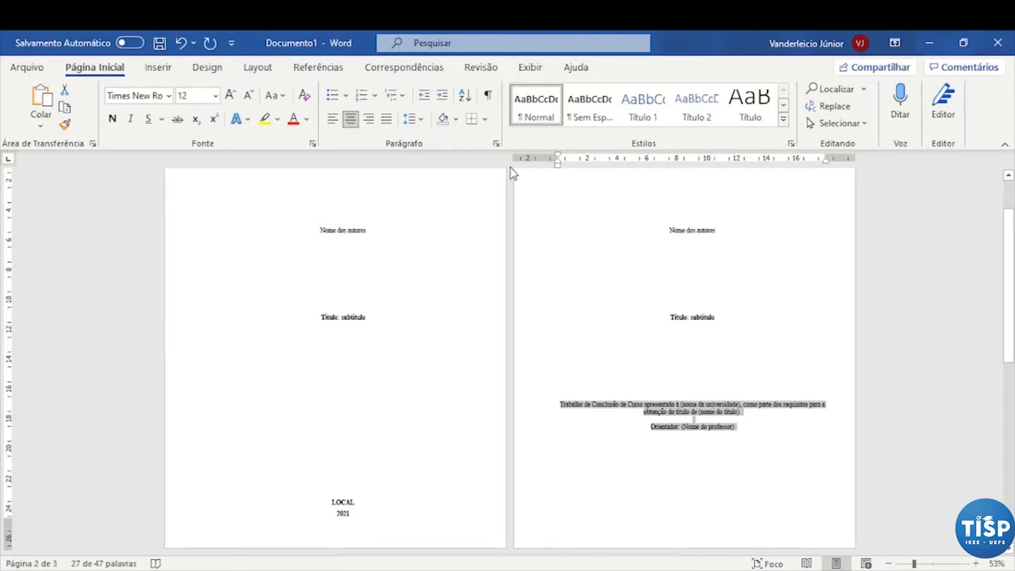
Step: Justify the course work statement and the advisor line on the second page
left_click(936, 565)
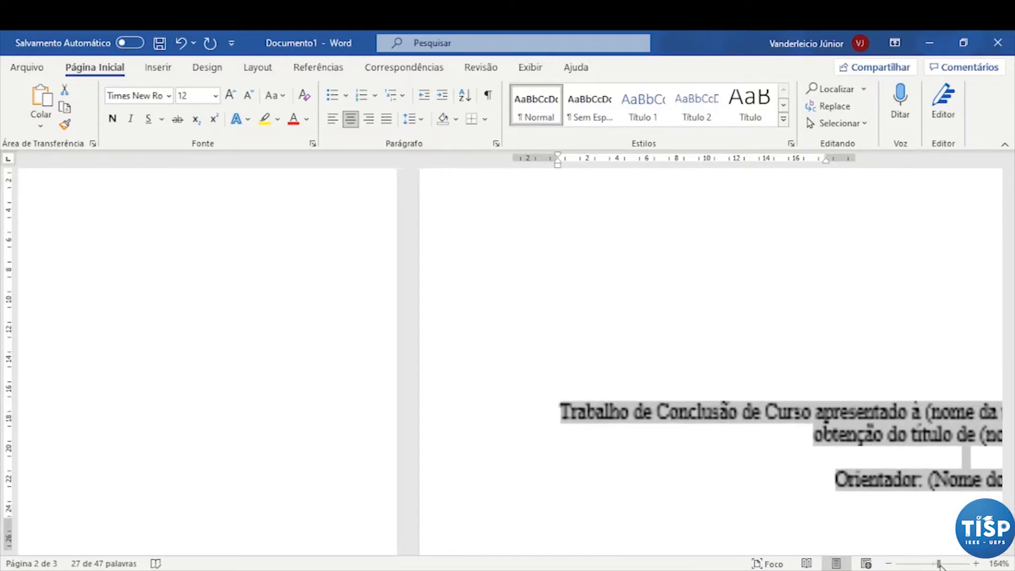
scroll(744, 391, "down", 1)
scroll(743, 391, "down", 1)
left_click_drag(938, 564, 929, 566)
scroll(580, 324, "up", 3)
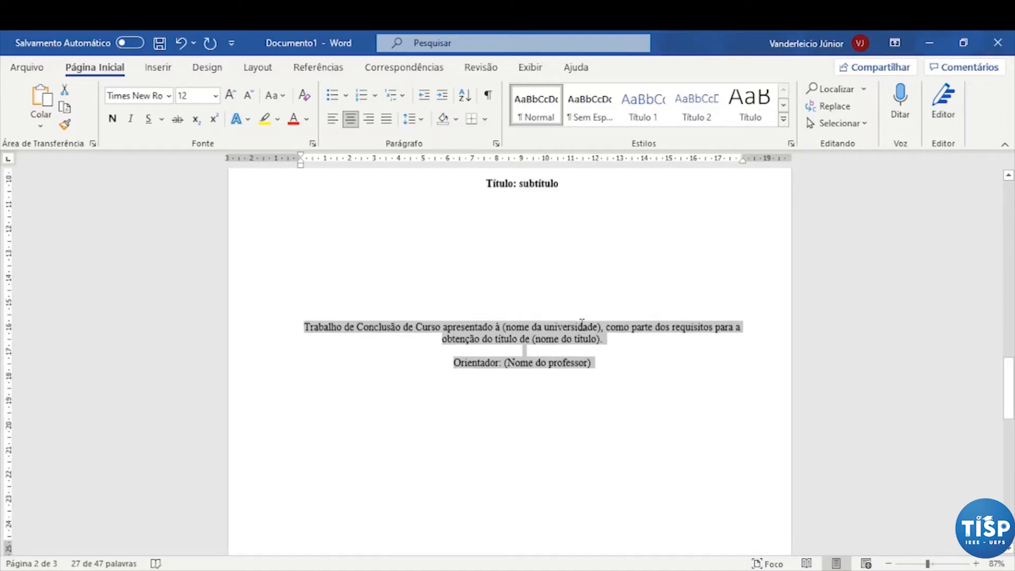
left_click(385, 120)
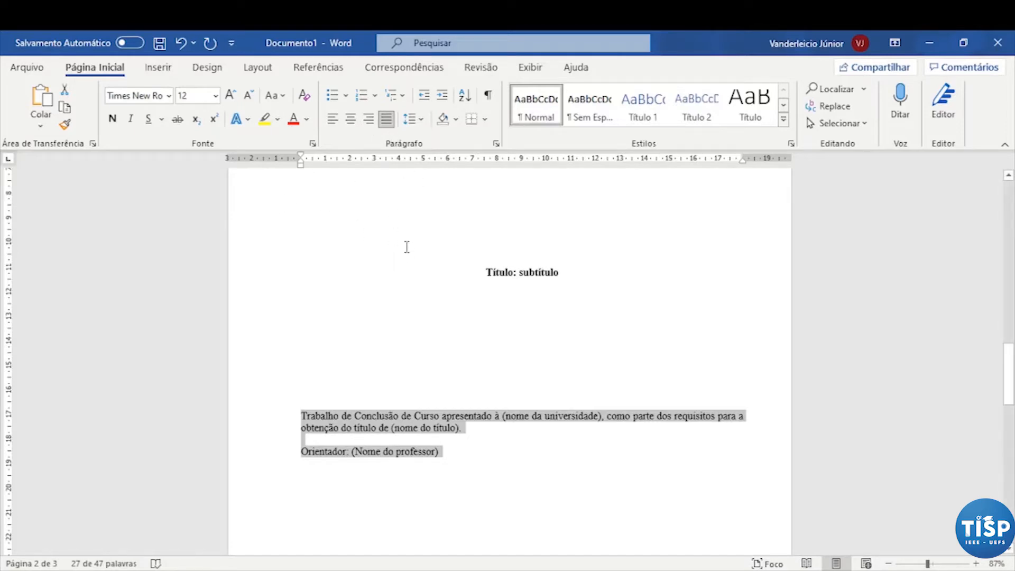
Step: Hide the ruler and show it again
left_click(530, 67)
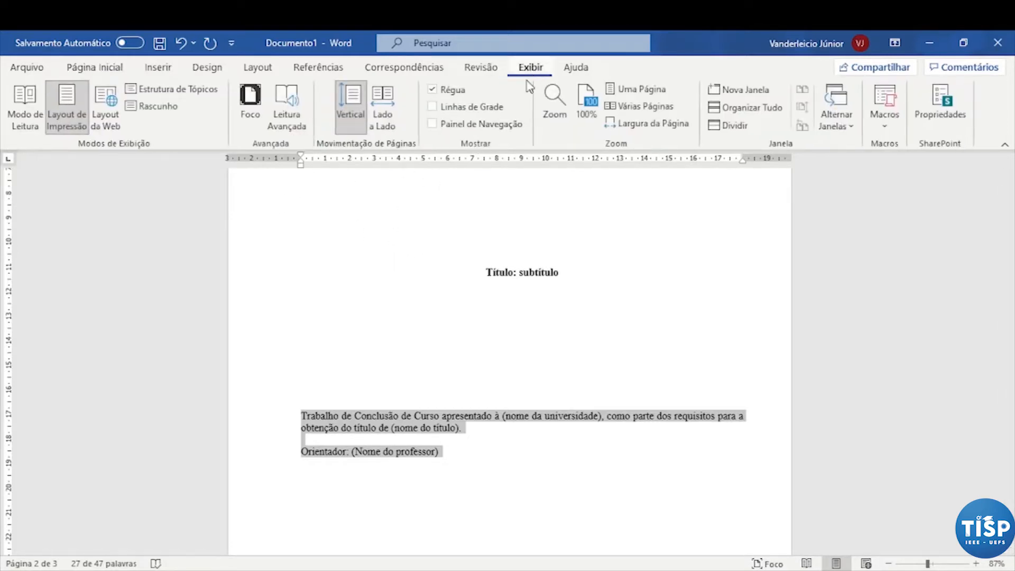
left_click(443, 90)
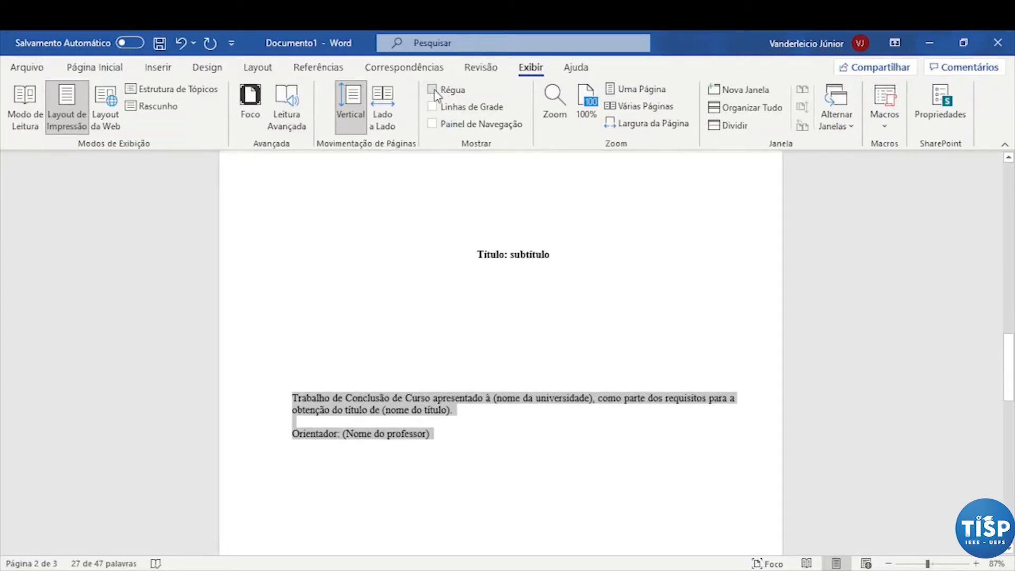
left_click(433, 90)
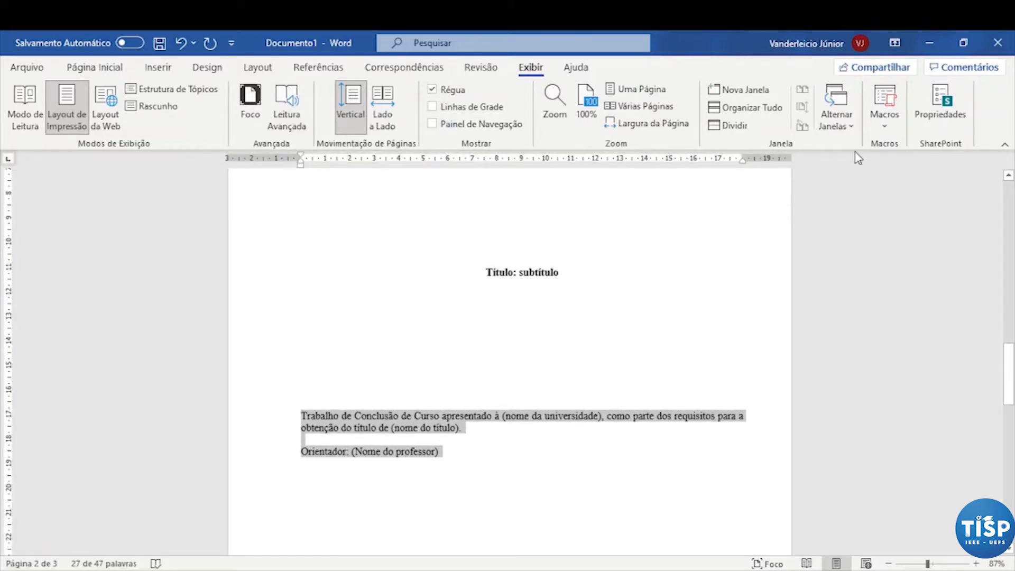
left_click(122, 70)
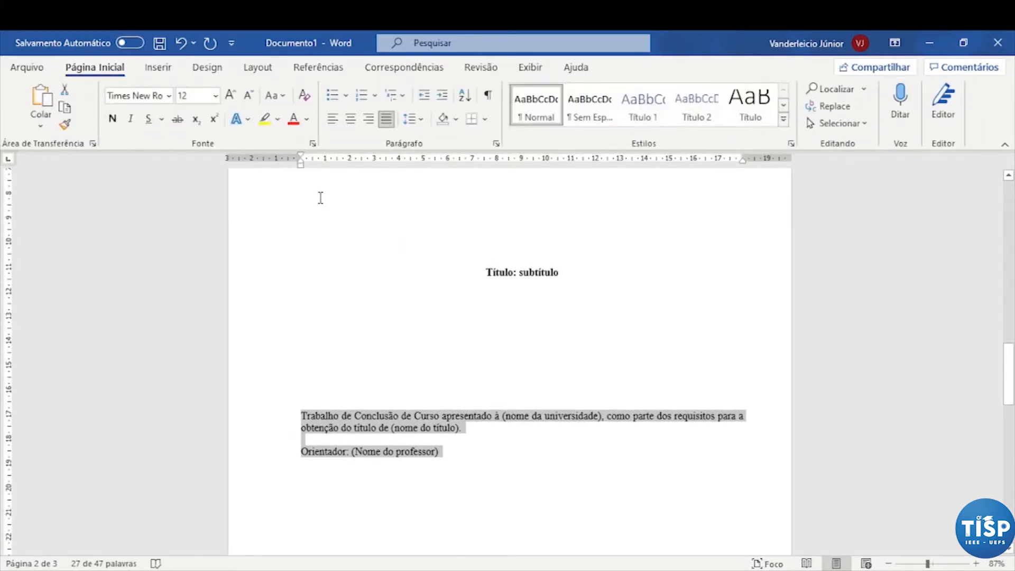
Step: Indent the course work statement and the advisor line from the left to about 8 cm on the ruler
left_click_drag(303, 166, 497, 183)
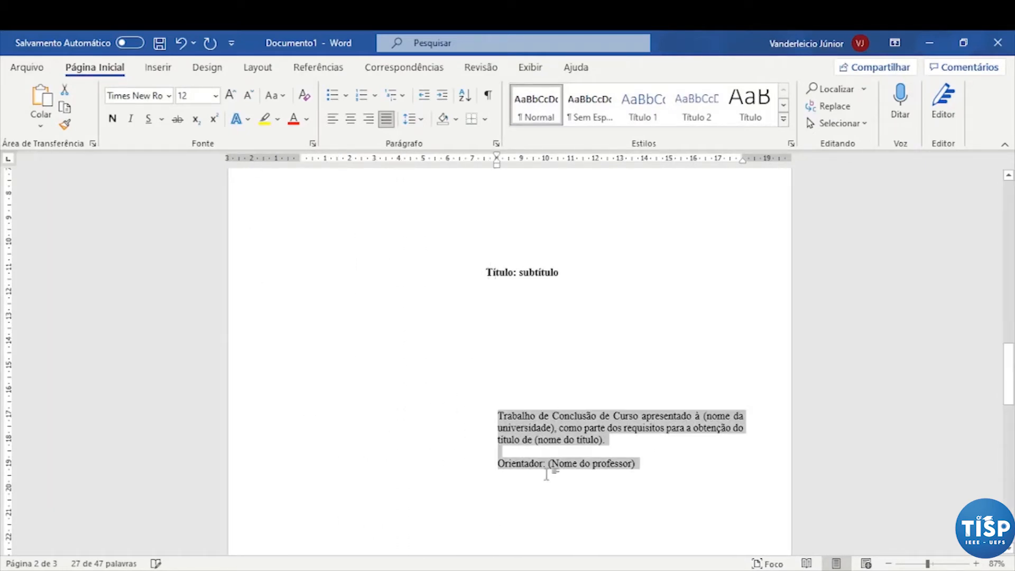
left_click(650, 455)
left_click_drag(928, 565, 916, 564)
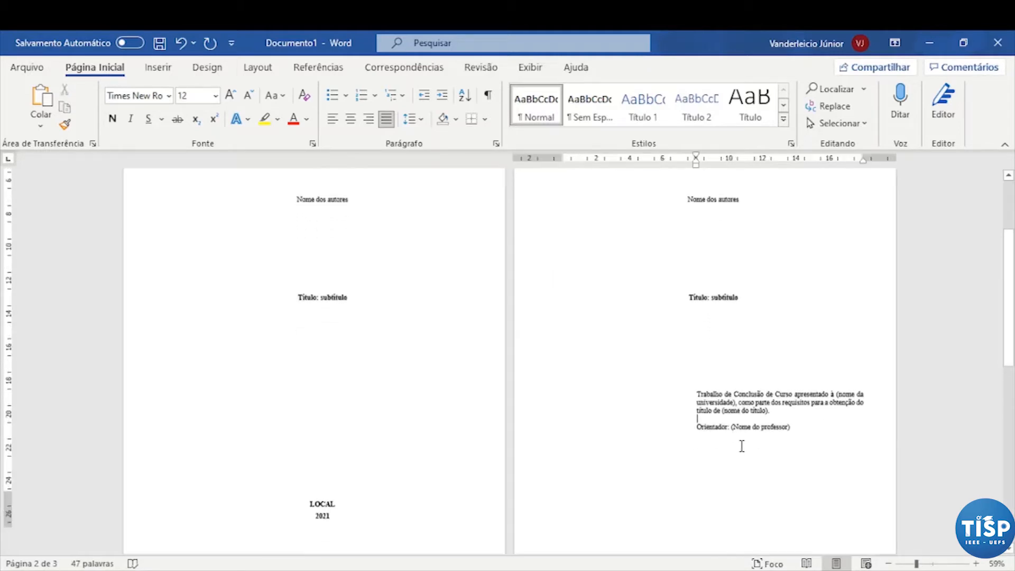
Step: Delete three blank lines below the advisor line to bring "LOCAL" and "2021" back onto the second page
scroll(741, 446, "down", 1)
scroll(746, 484, "down", 2)
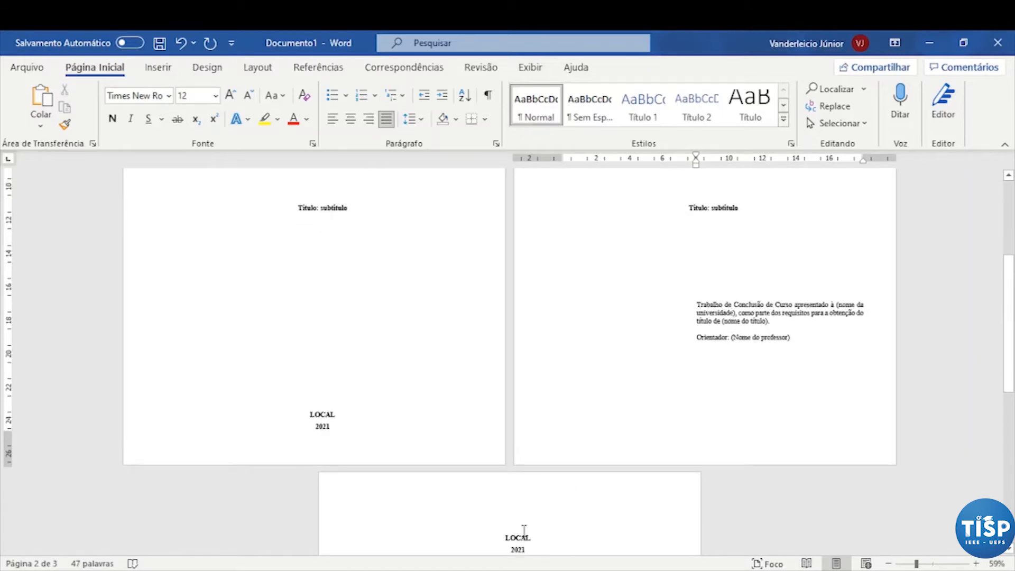
double_click(745, 384)
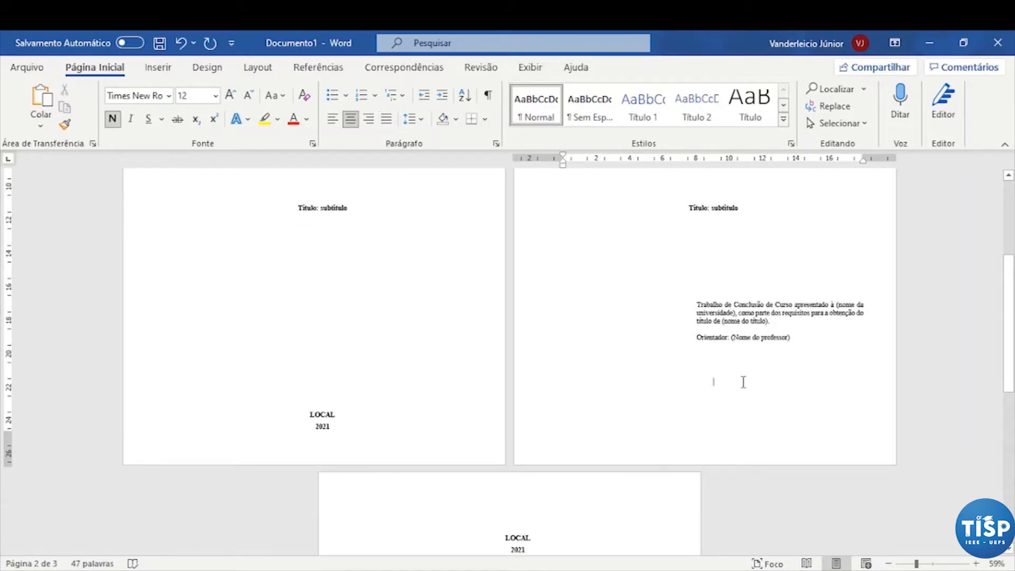
left_click(737, 361)
key("Delete")
key("Delete")
key("Delete")
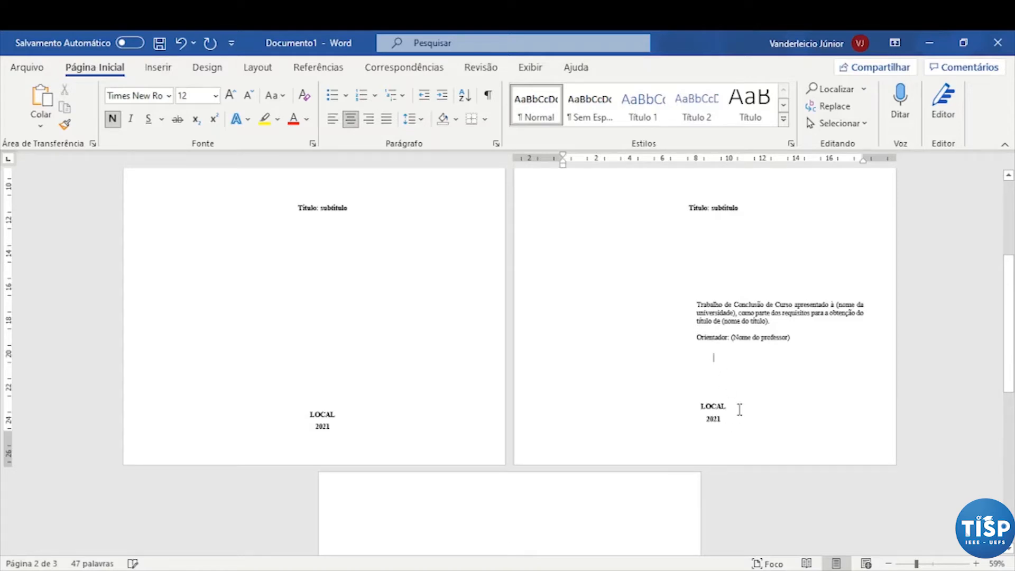
Step: Compare the layout of the cover and the second page, including "LOCAL" and "2021", and look over the third page
scroll(739, 410, "up", 3)
scroll(739, 410, "down", 7)
scroll(739, 410, "up", 6)
scroll(739, 410, "up", 4)
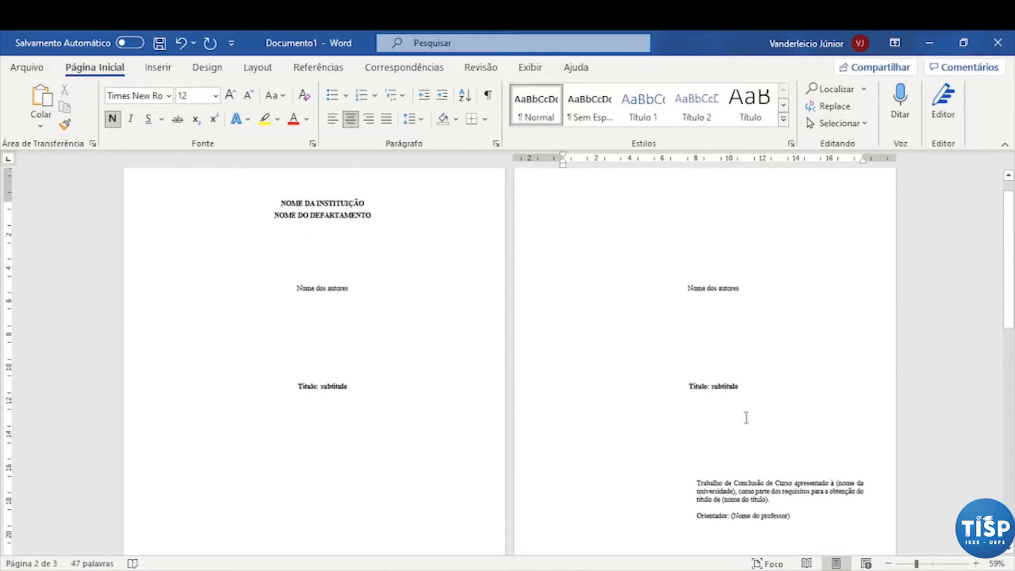
left_click_drag(916, 563, 913, 564)
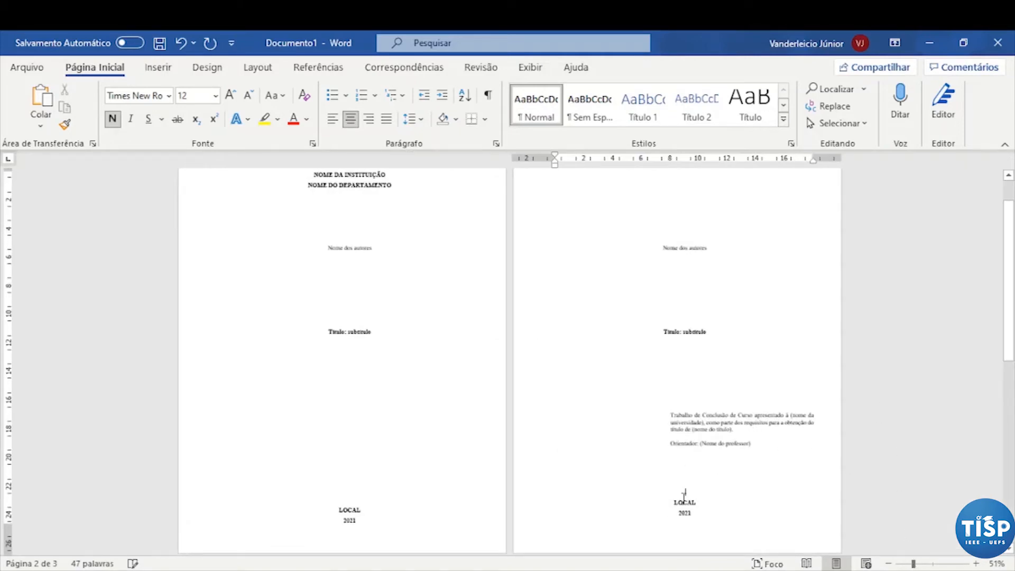
key("Up")
key("Up")
key("Up")
key("Up")
key("Up")
key("Up")
scroll(685, 494, "down", 3)
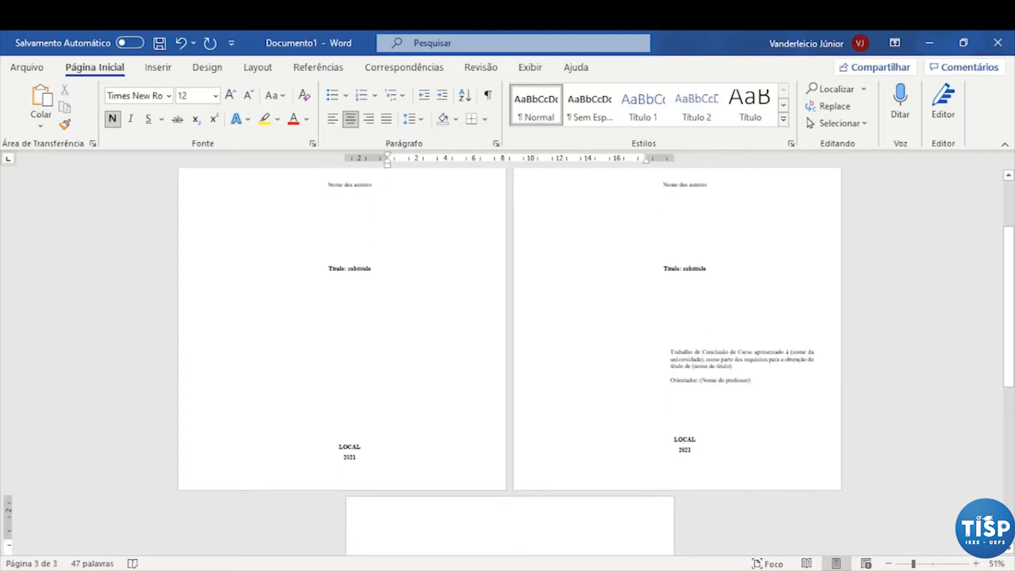
scroll(677, 460, "down", 10)
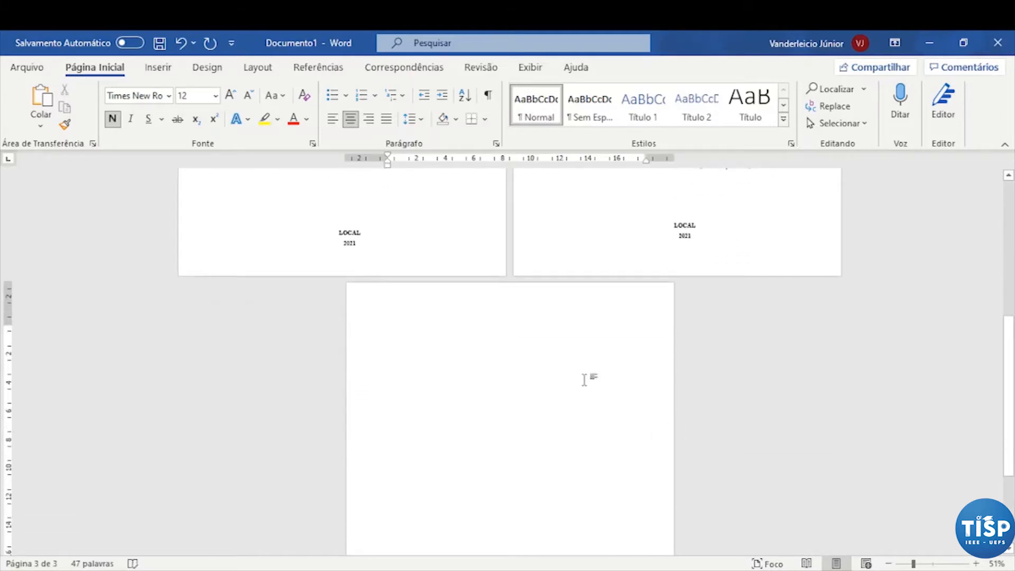
Step: Justify the empty third page, paste the copied lorem ipsum text there as text only, and remove its bold formatting
scroll(581, 370, "down", 3)
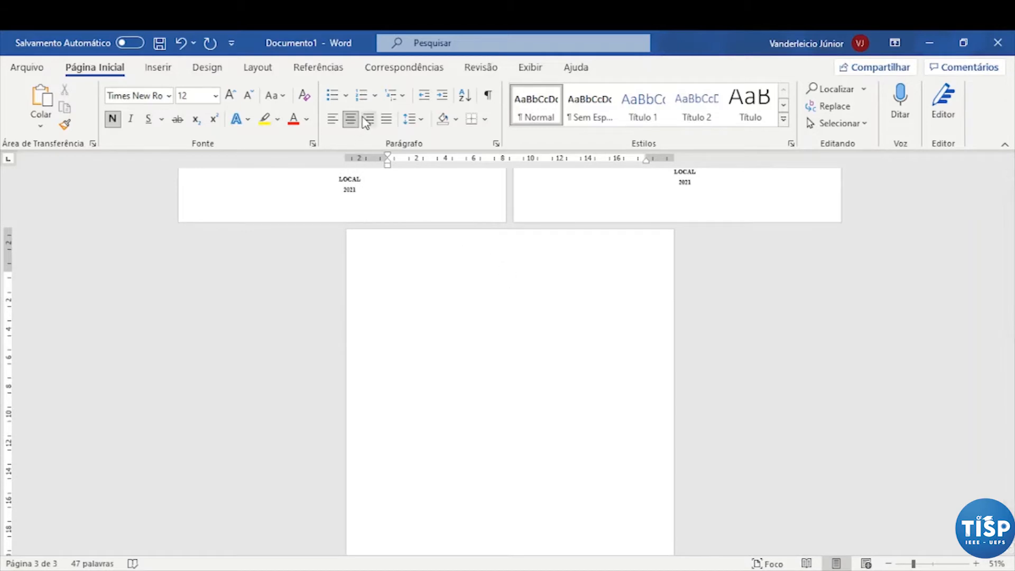
left_click(386, 118)
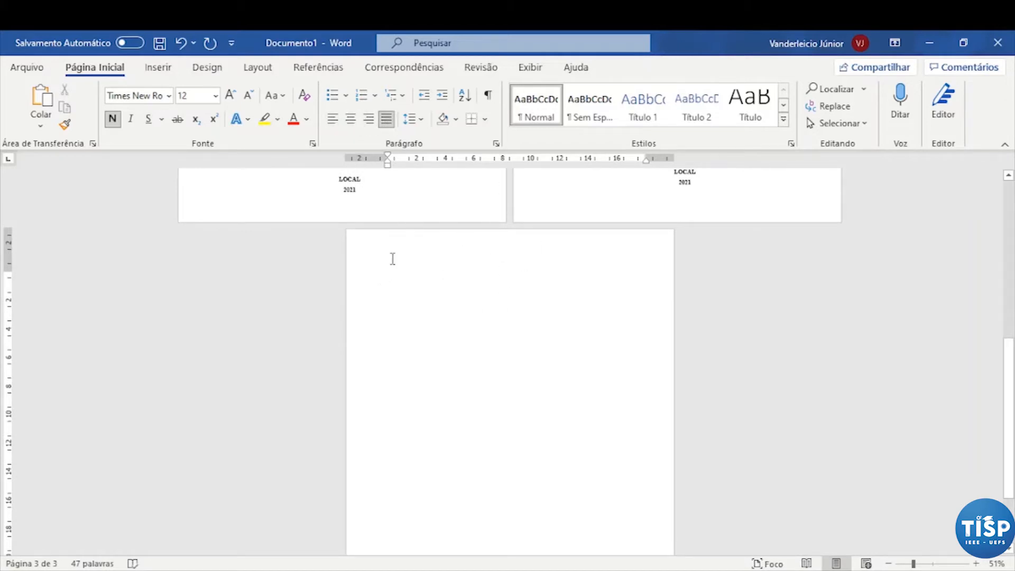
right_click(410, 286)
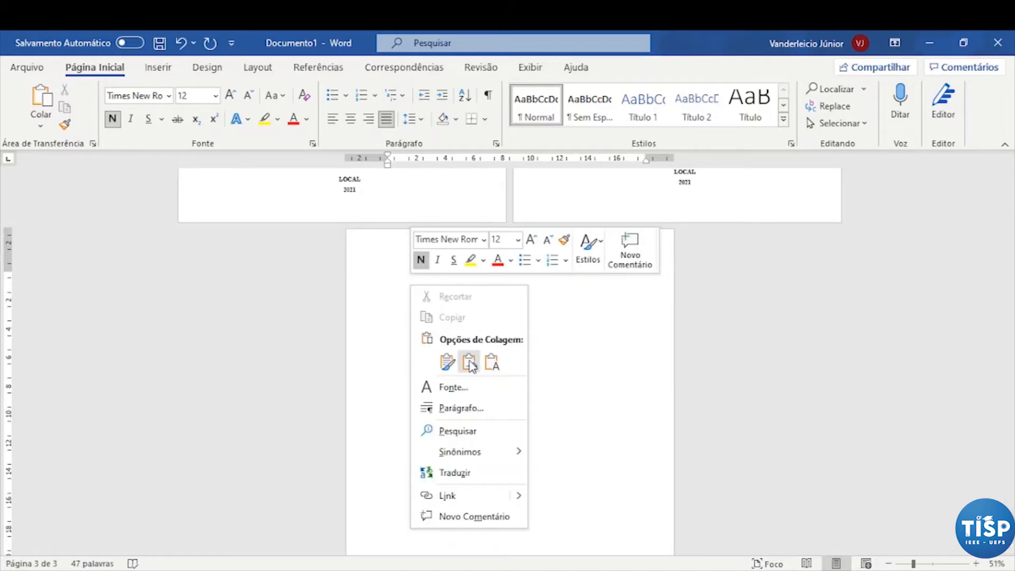
left_click(490, 362)
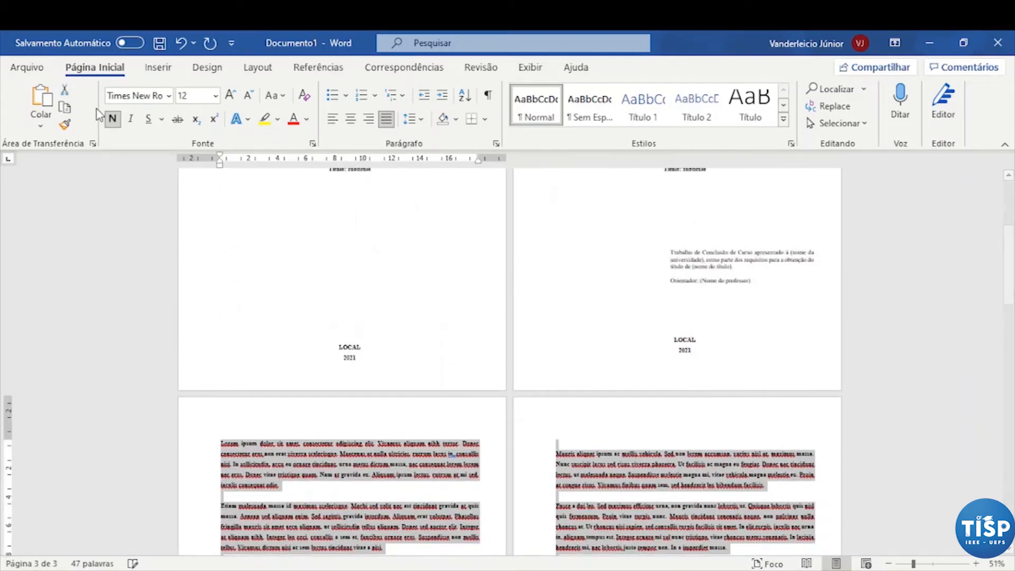
left_click(399, 467)
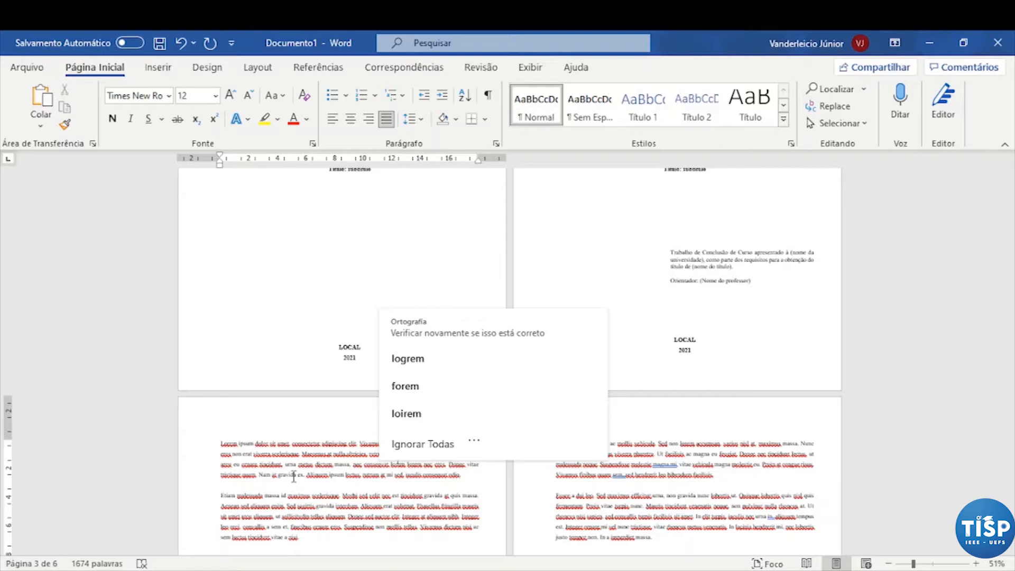
Step: Add the heading "INTRODUÇÃO" on its own line above the first paragraph of the third page
scroll(290, 465, "down", 3)
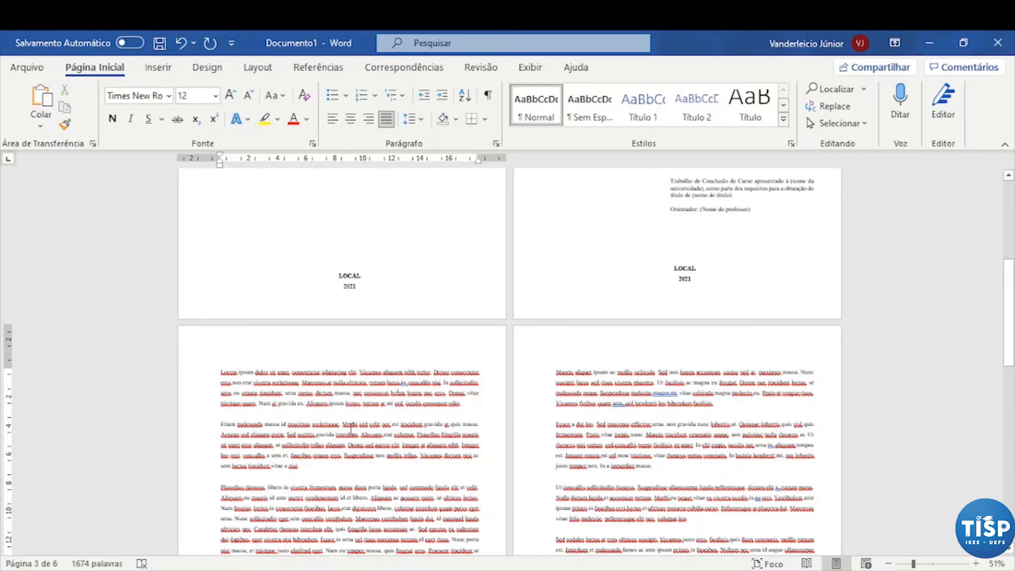
scroll(221, 321, "down", 2)
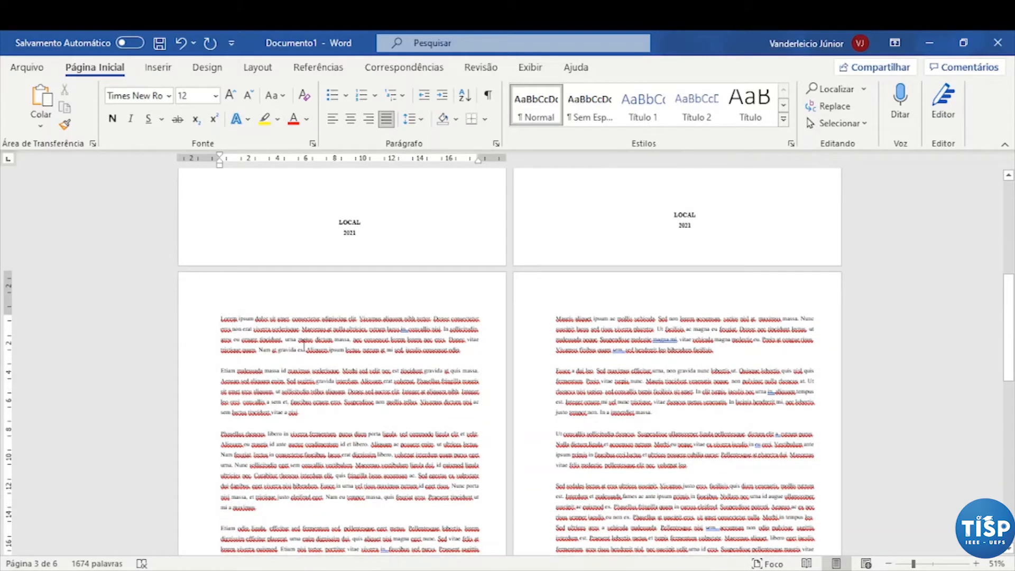
scroll(304, 346, "down", 1)
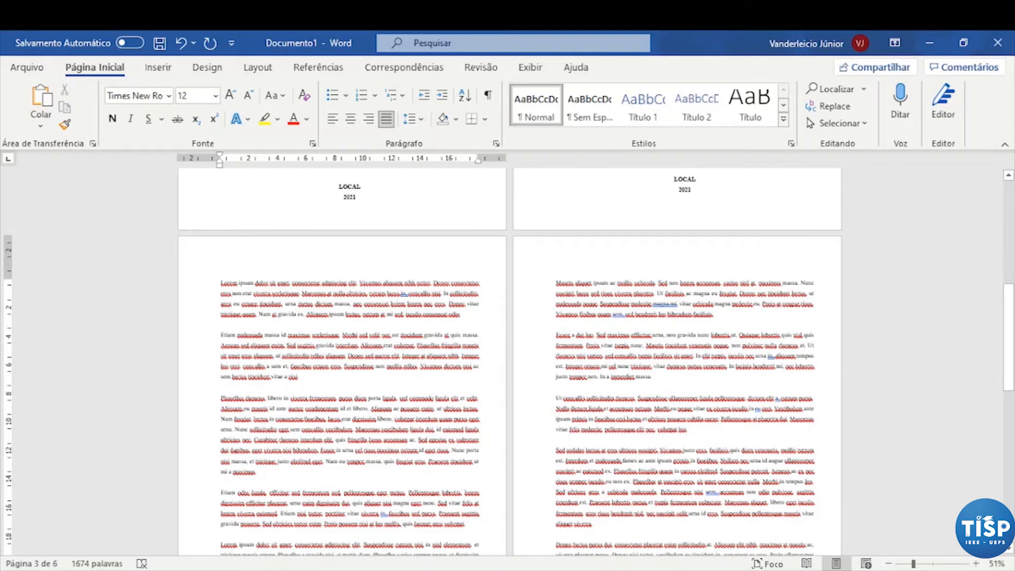
left_click_drag(914, 563, 924, 564)
scroll(504, 348, "up", 3)
scroll(504, 349, "down", 3)
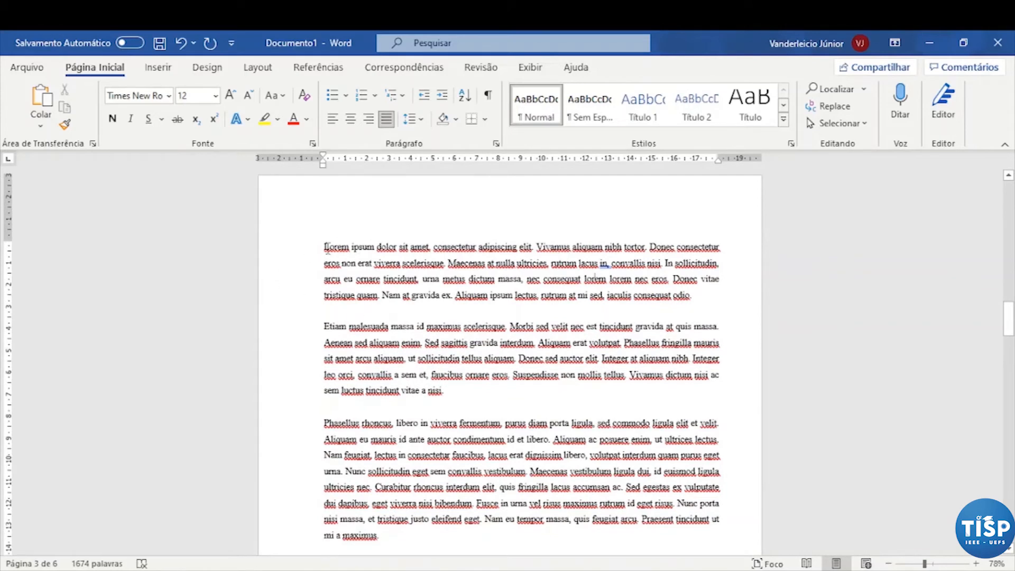
left_click(325, 246)
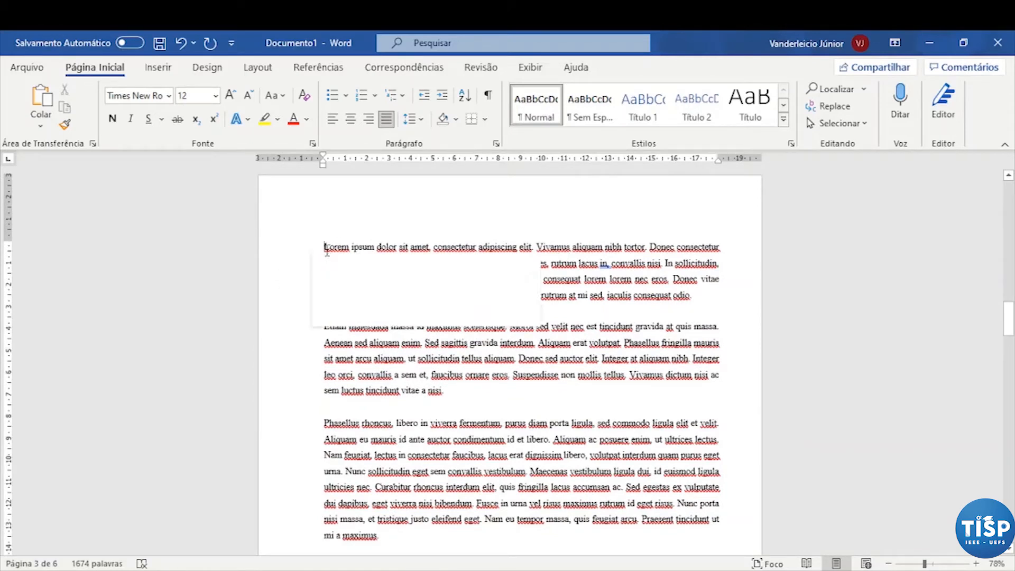
key("Return")
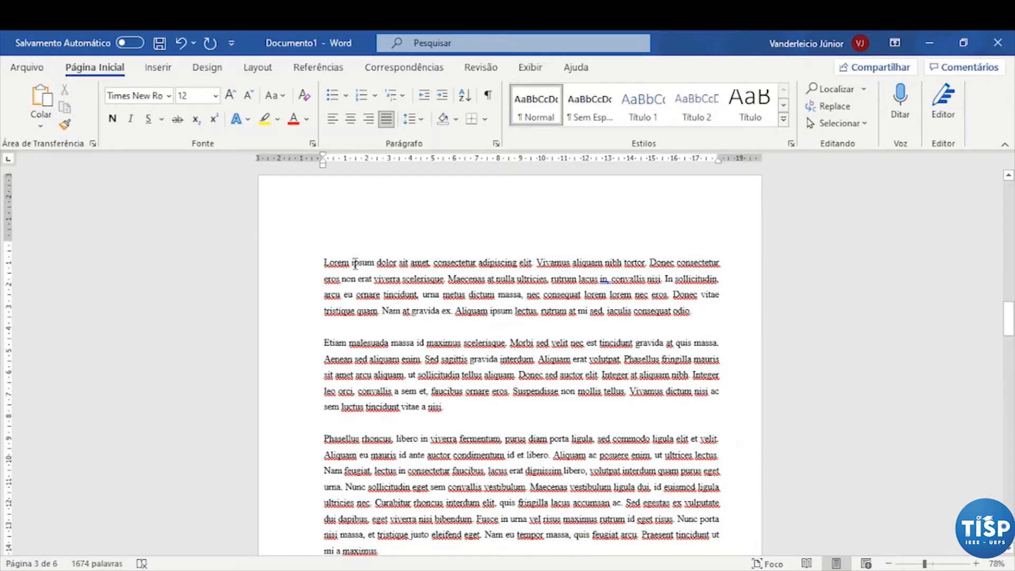
type("INTRODUÇÃO")
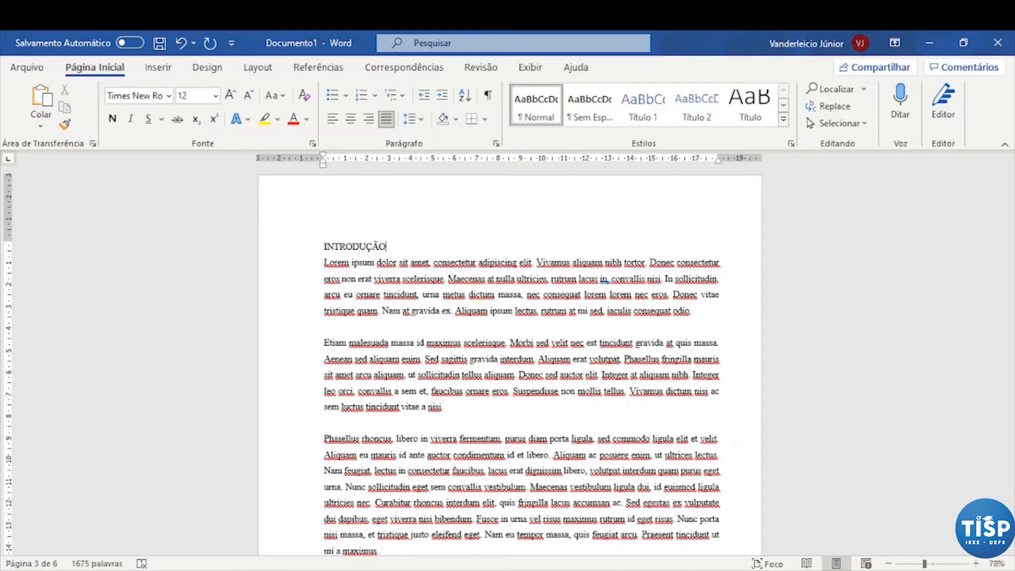
Step: Number the "INTRODUÇÃO" heading with a new 1, 2, 3 number format without the period, and make it bold
left_click_drag(402, 246, 324, 248)
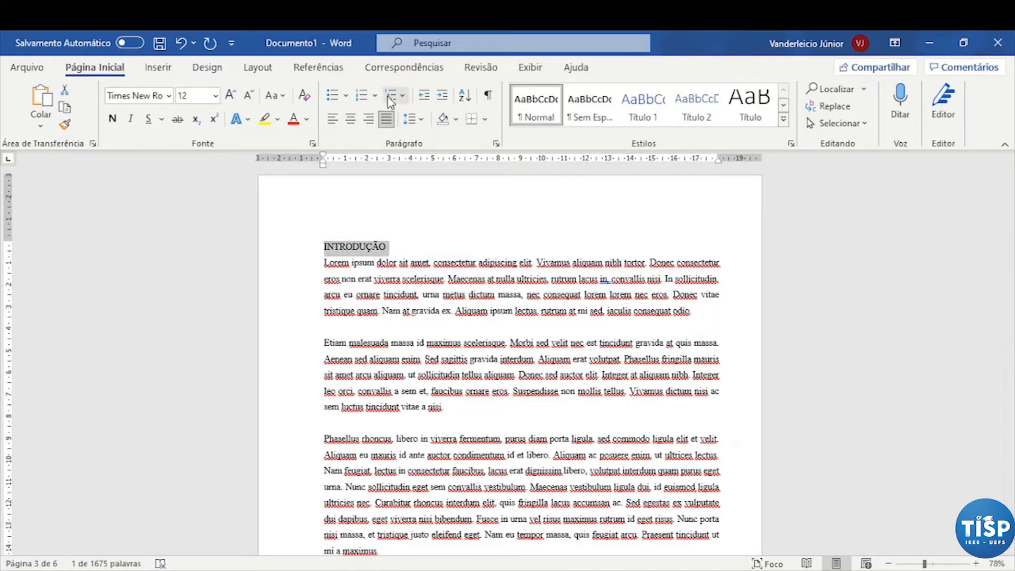
left_click(363, 99)
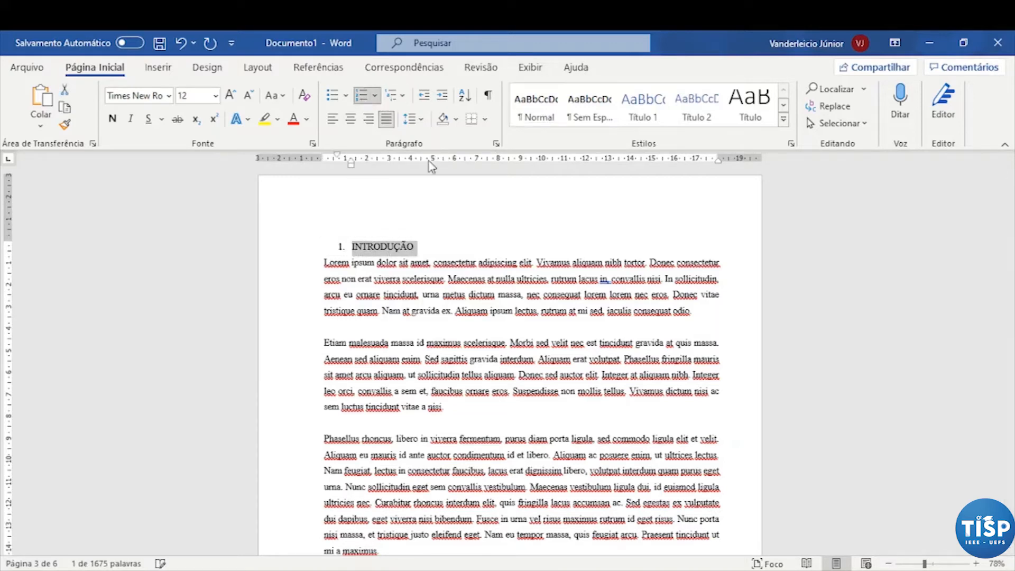
left_click(375, 95)
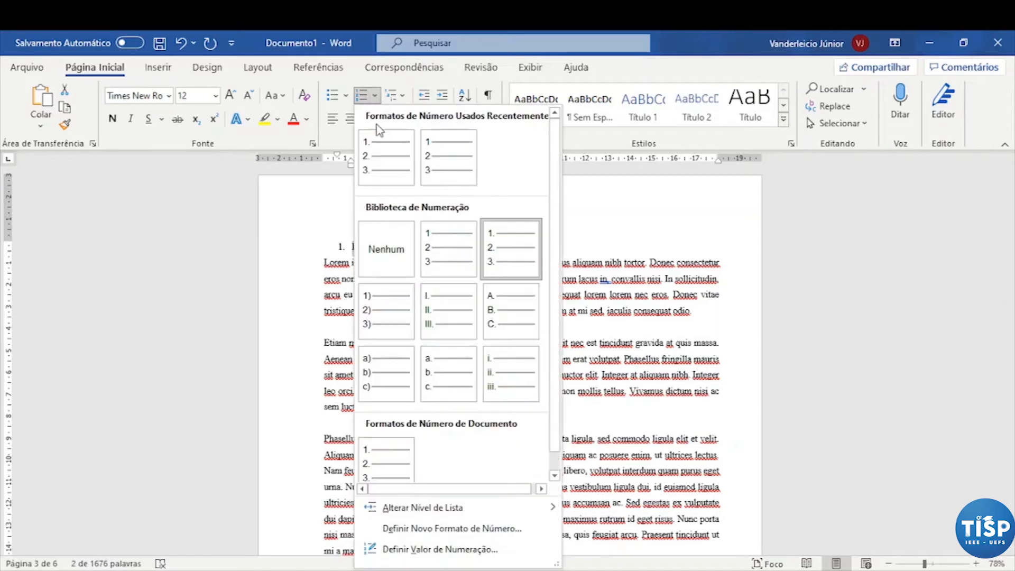
left_click(452, 528)
key("BackSpace")
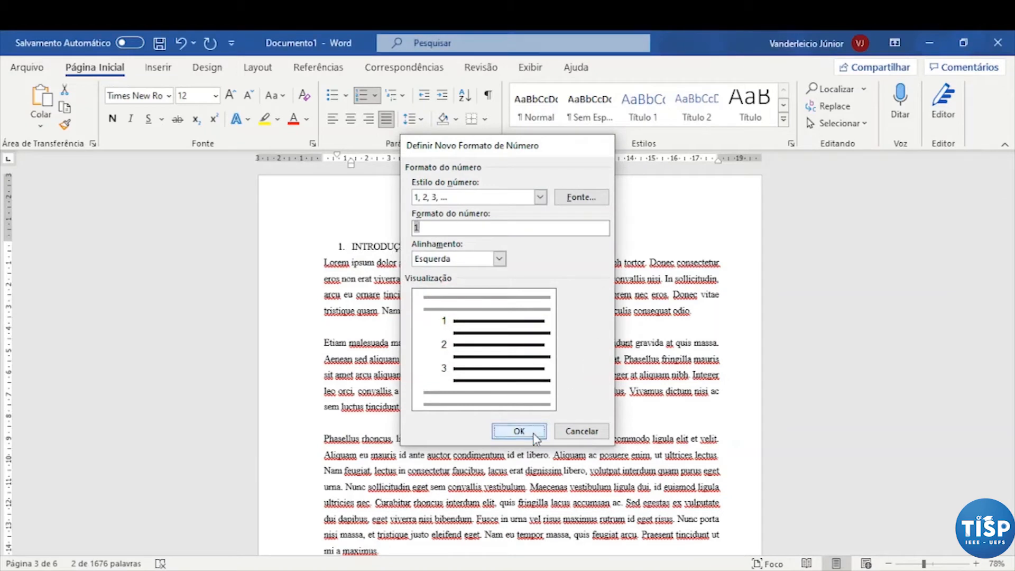
left_click(519, 430)
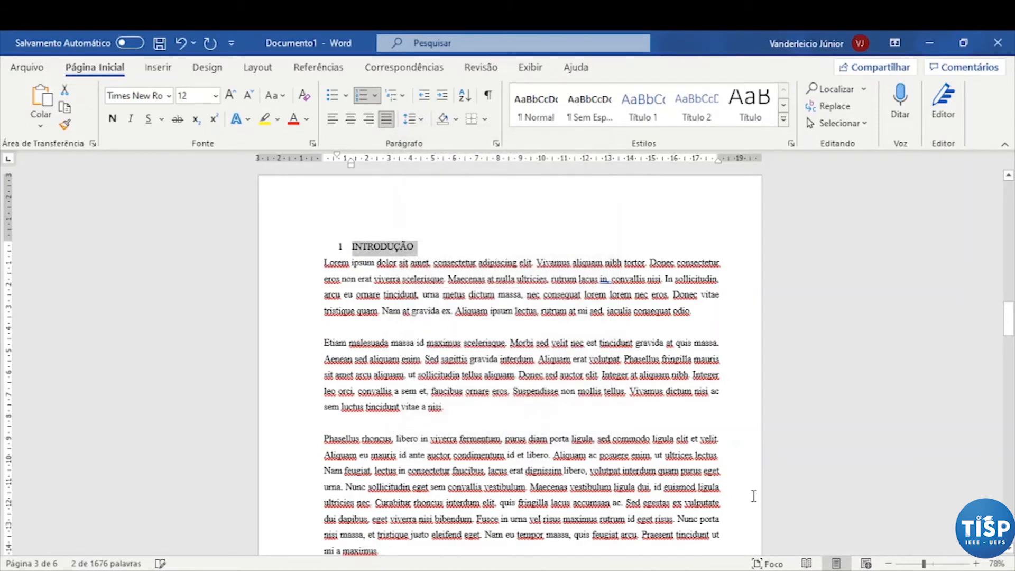
left_click(112, 118)
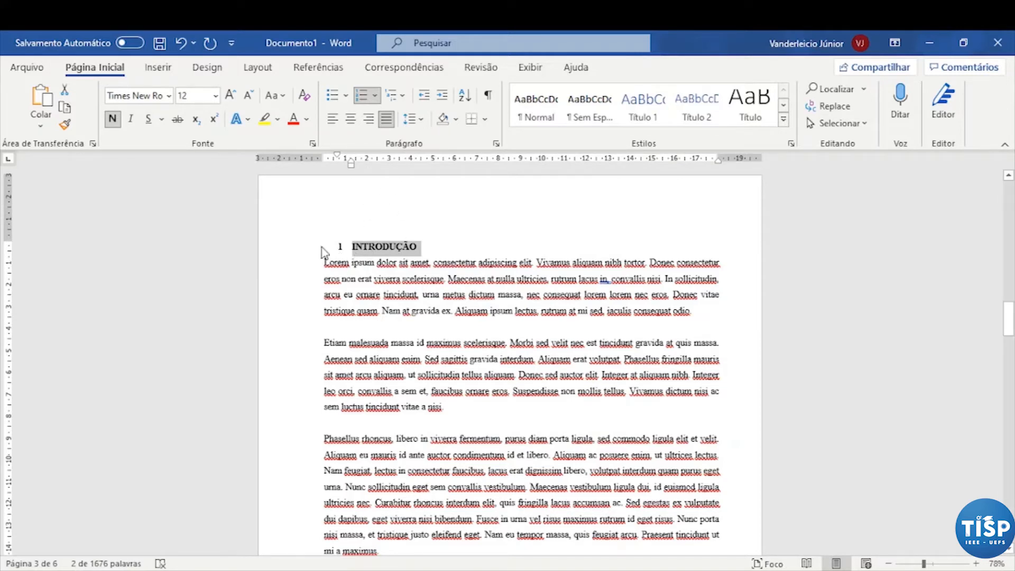
Step: Shift the heading's indents so its number starts at the left margin, and update the Título 1 style to match it
left_click_drag(352, 165, 336, 168)
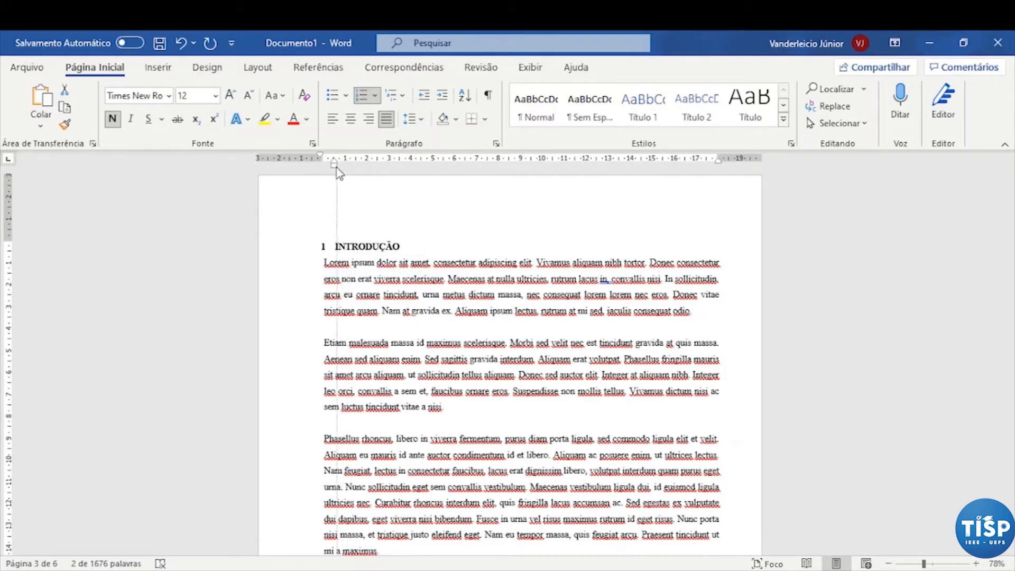
left_click_drag(337, 169, 323, 155)
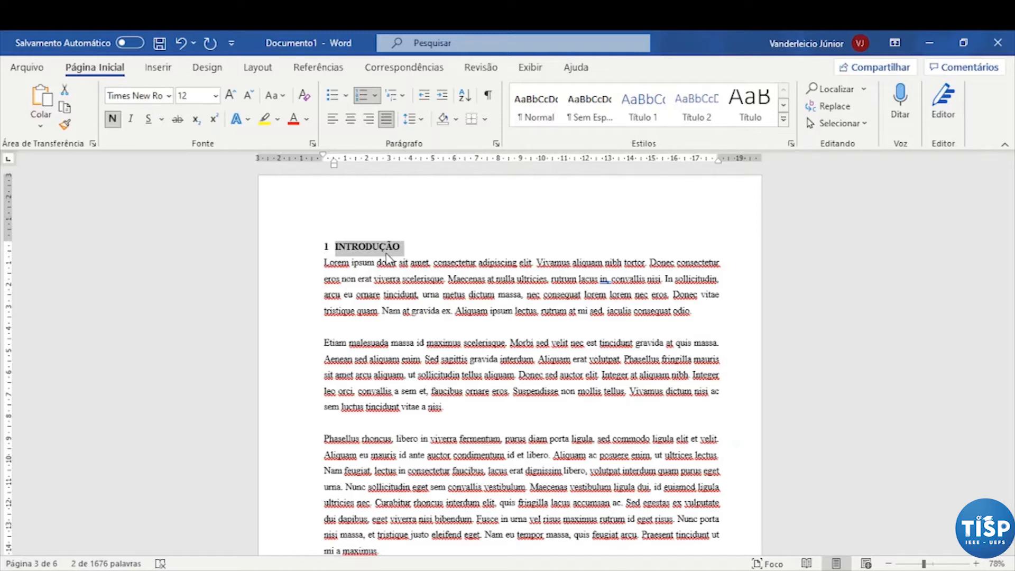
right_click(645, 110)
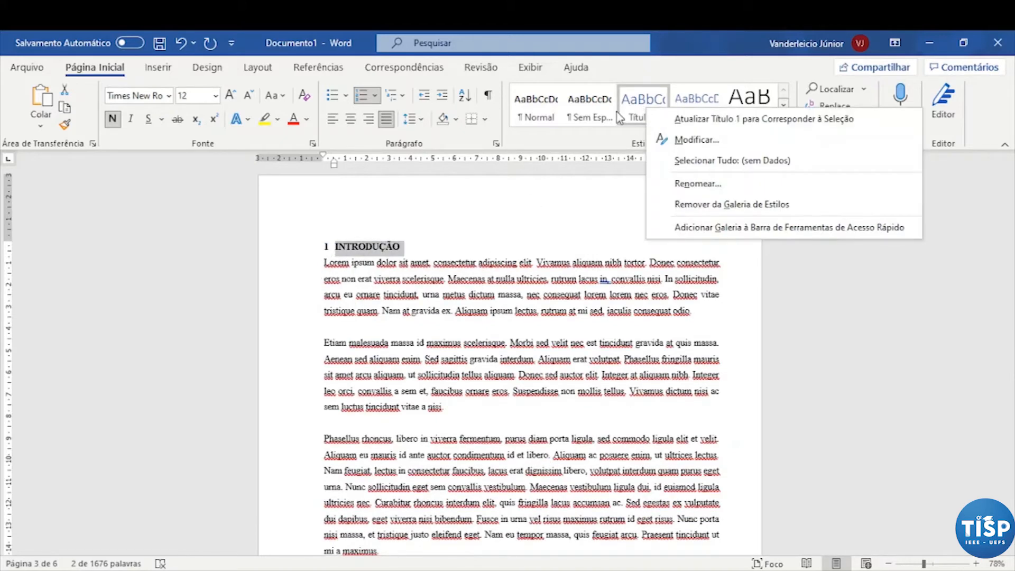
left_click(716, 121)
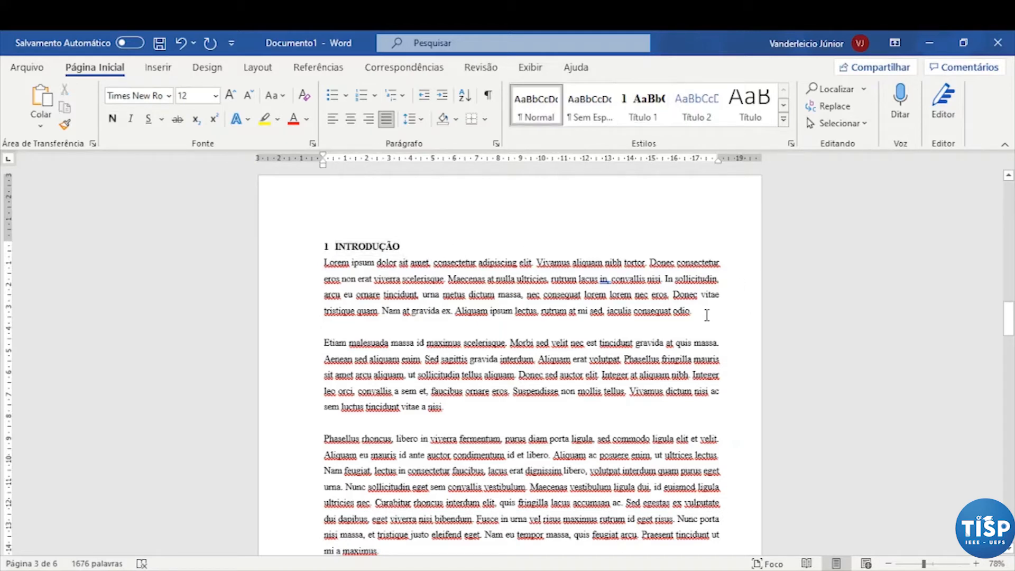
Step: Add the subheading "1.1 Primeira parte" on the blank line below the first paragraph and turn it into a numbered item
type("1.1")
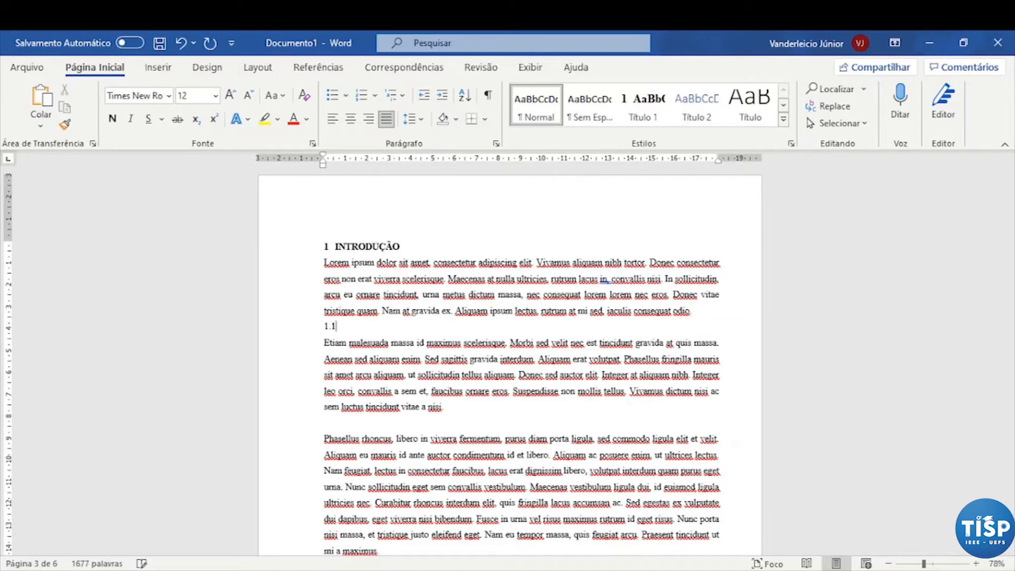
type(" Primeira parte")
left_click_drag(414, 328, 323, 327)
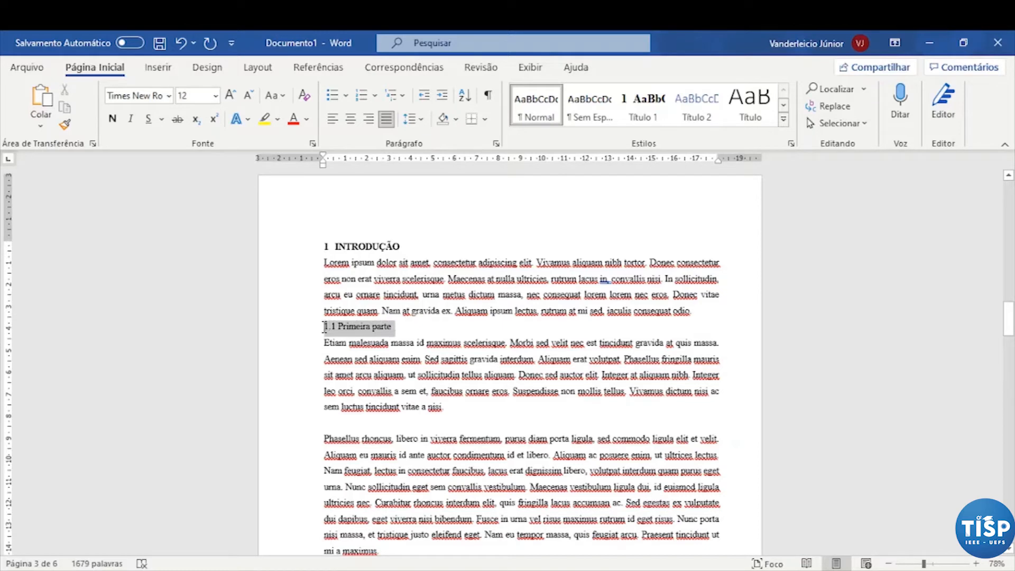
left_click(365, 99)
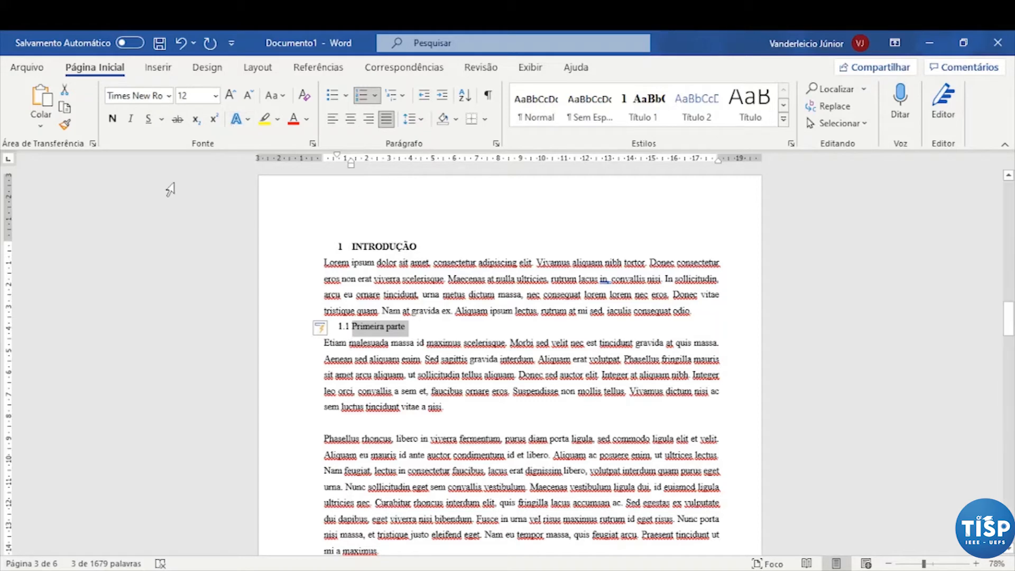
Step: Make the "Primeira parte" subheading bold and shift the indents so the heading and subheading numbers start at the left margin
left_click(114, 119)
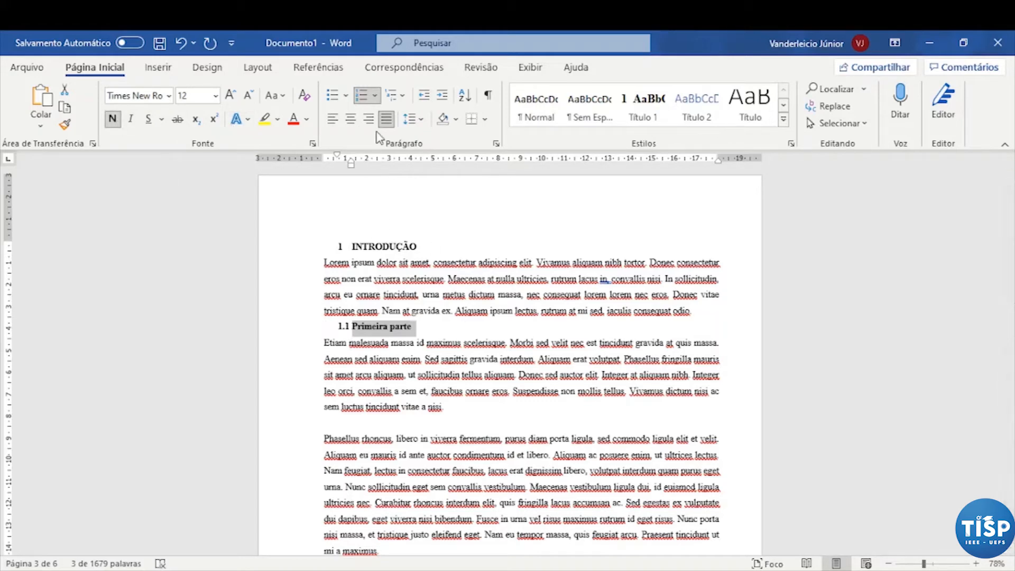
left_click_drag(351, 168, 323, 156)
left_click(364, 244)
left_click(388, 328)
Step: Update the Título 2 style to match the "1.1 Primeira parte" subheading
left_click_drag(413, 328, 351, 328)
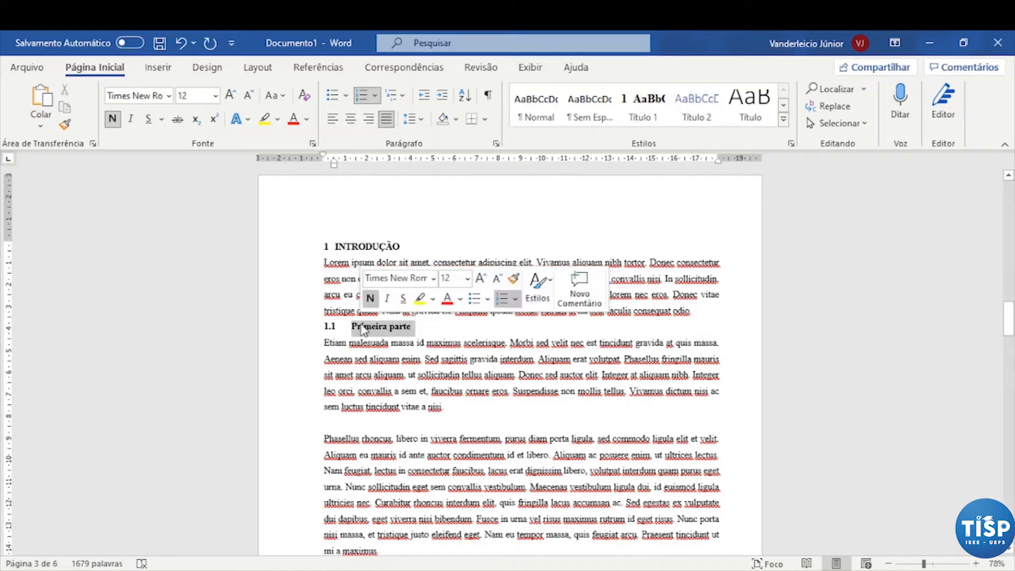
right_click(687, 125)
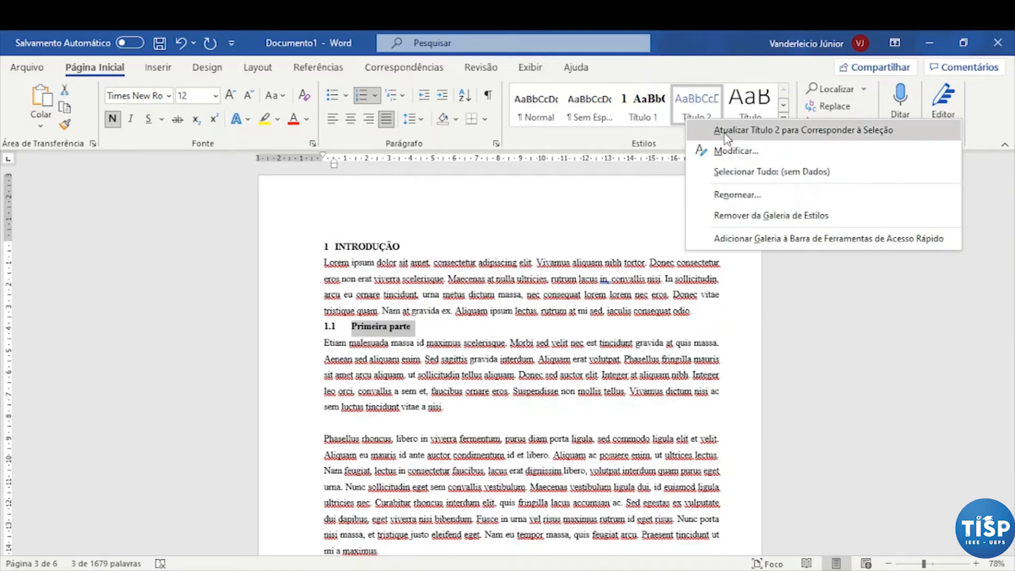
left_click(764, 136)
left_click(473, 329)
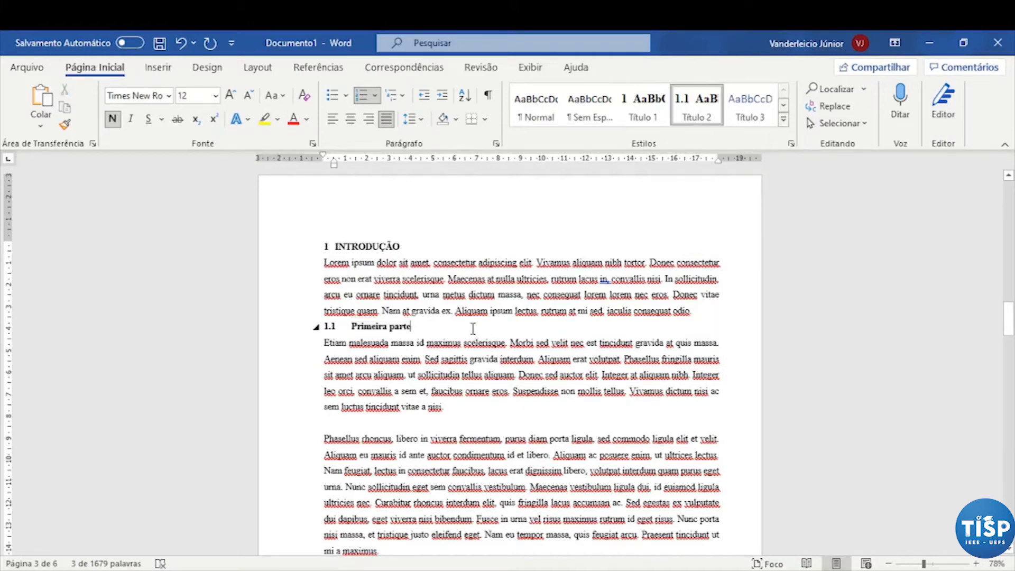
Step: Add the heading "DESENVOLVIMENTO" on its own line above the first paragraph of the fourth page
scroll(473, 329, "down", 10)
key("Return")
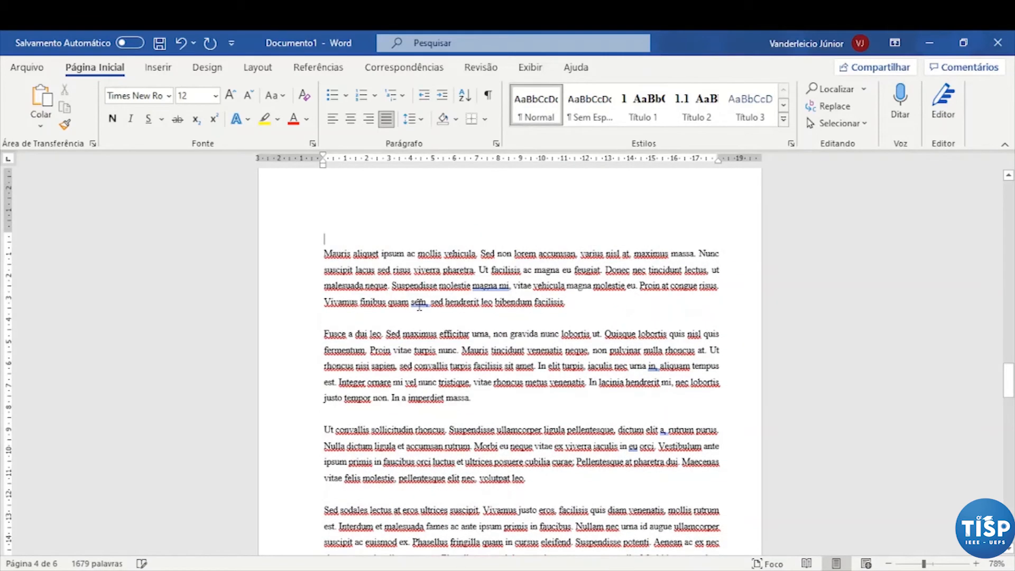
type("DESENVOLVIMENTO")
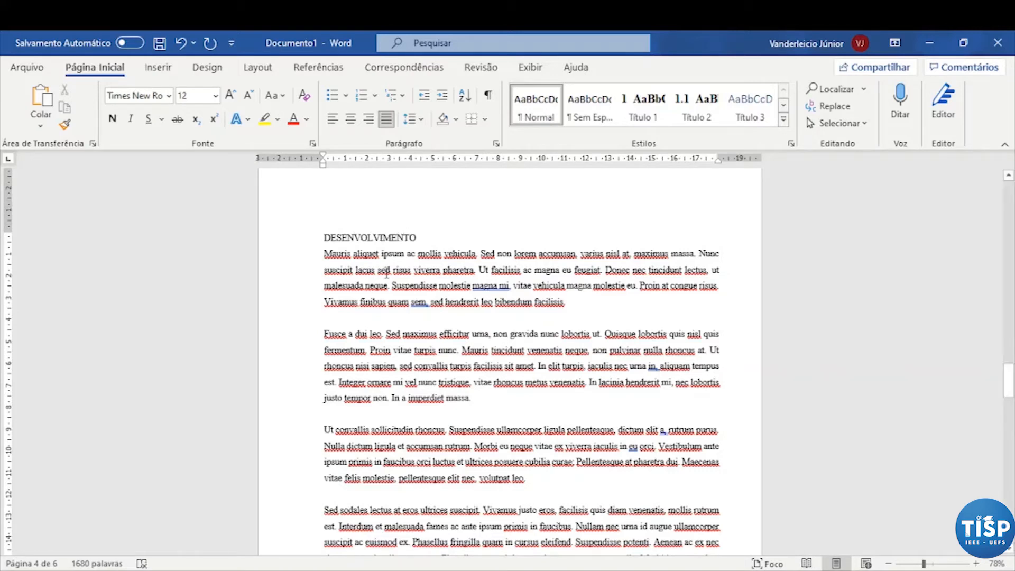
Step: Apply the Título 1 style to "DESENVOLVIMENTO" and shift its indents so the number starts at the left margin
left_click_drag(418, 239, 329, 237)
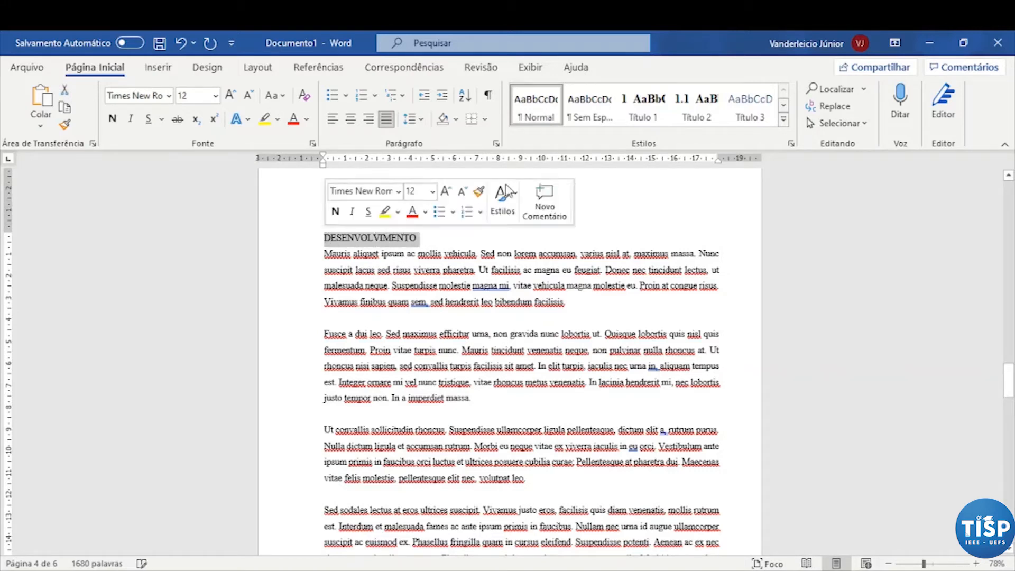
key("ctrl+alt+1")
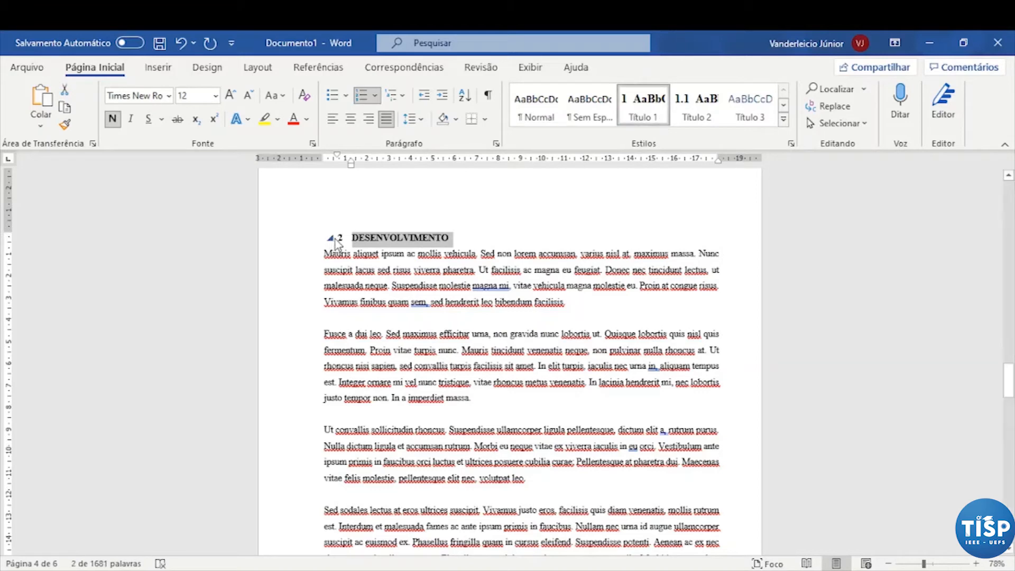
left_click_drag(351, 164, 325, 158)
Step: Enter the subheading "2.1 Primeira parte" on the blank line below the first paragraph of the "DESENVOLVIMENTO" section
left_click(495, 316)
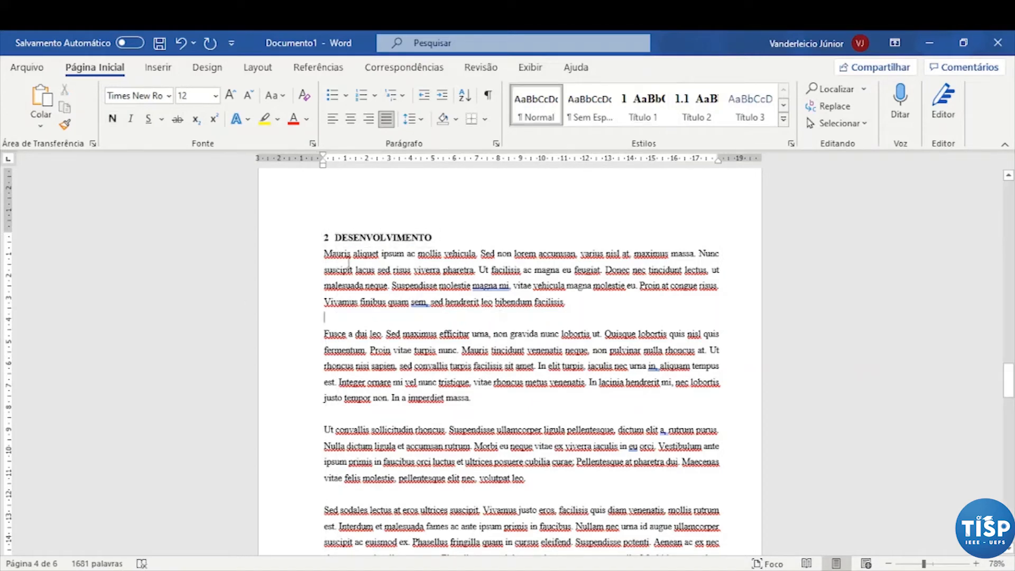
scroll(531, 298, "up", 3)
scroll(528, 296, "down", 3)
type("2.1 Primeira parte")
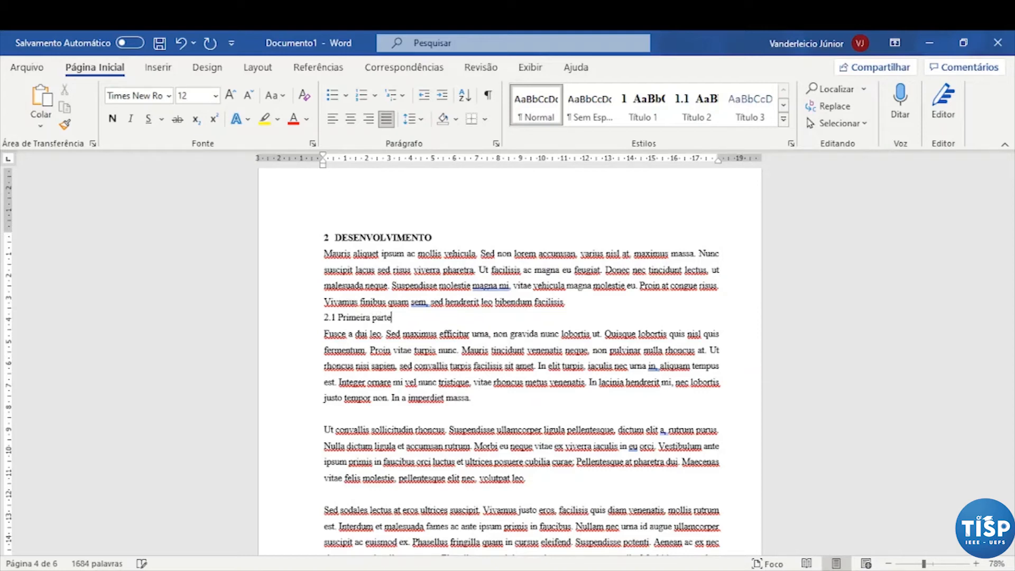
Step: Remove the manual "2.1" numbering from the "Primeira parte" subheading under "DESENVOLVIMENTO" and apply the Título 2 style to it
left_click_drag(379, 321, 322, 321)
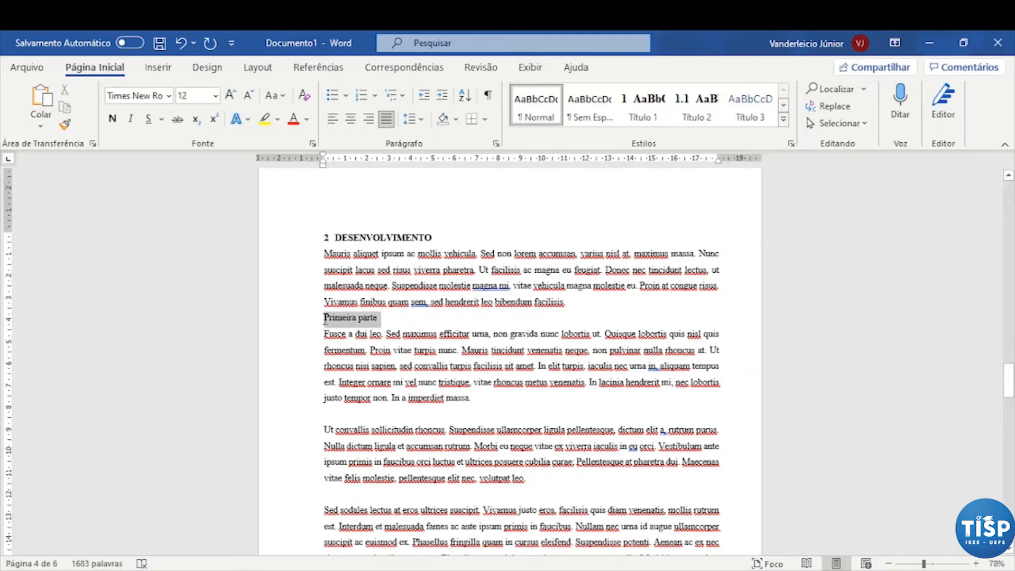
left_click(696, 119)
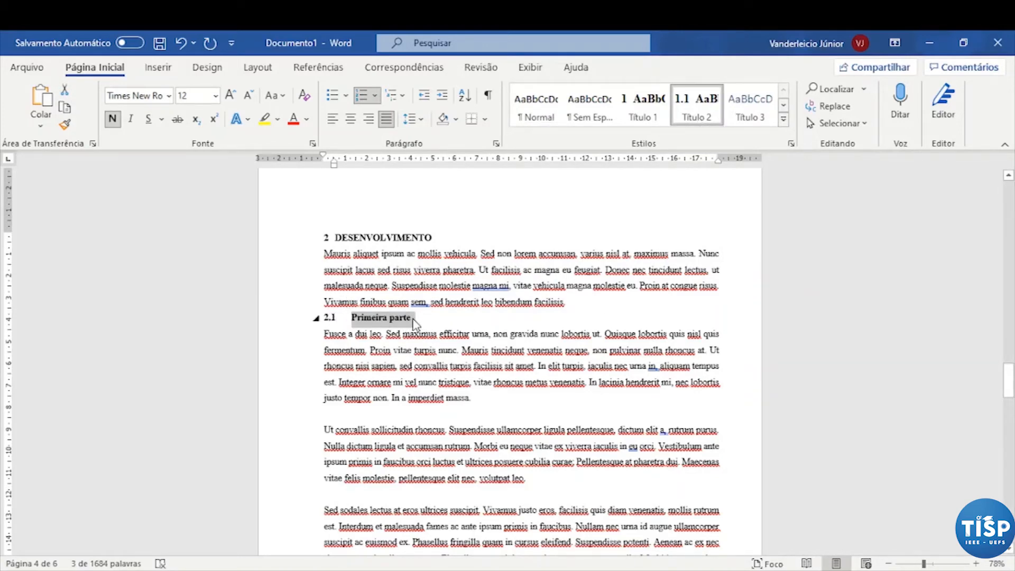
scroll(423, 323, "down", 15)
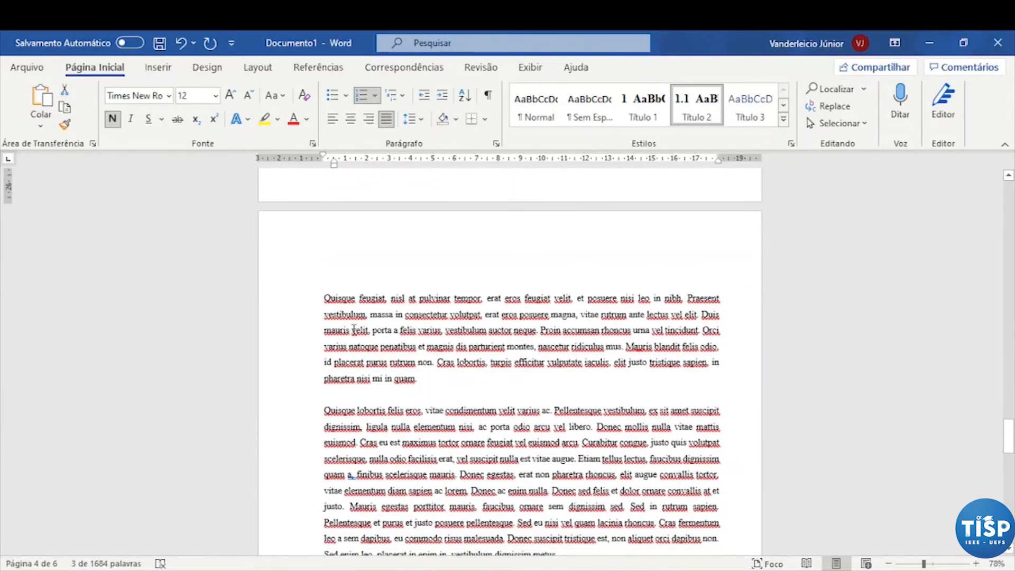
right_click(331, 299)
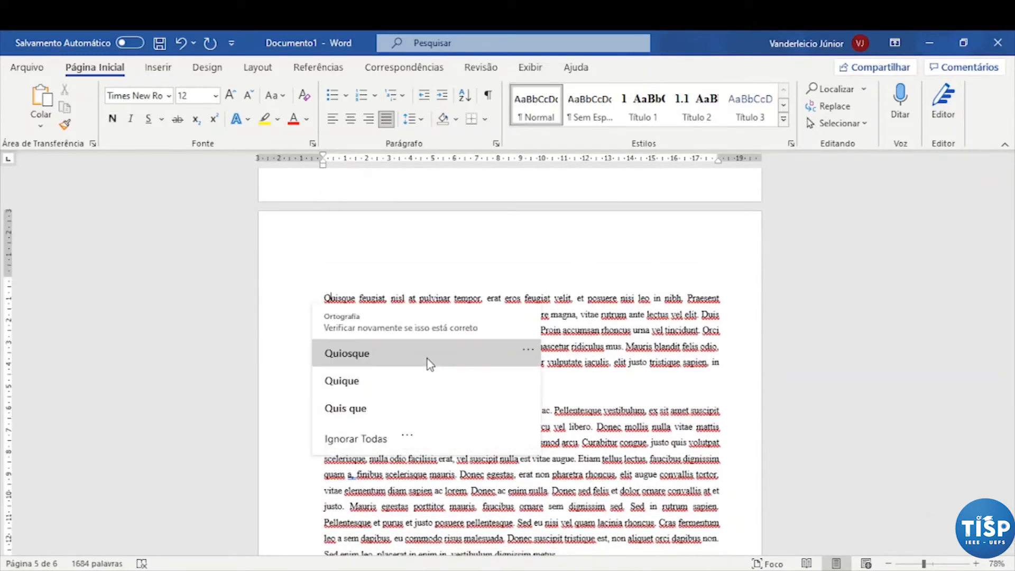
left_click(429, 364)
scroll(426, 319, "up", 15)
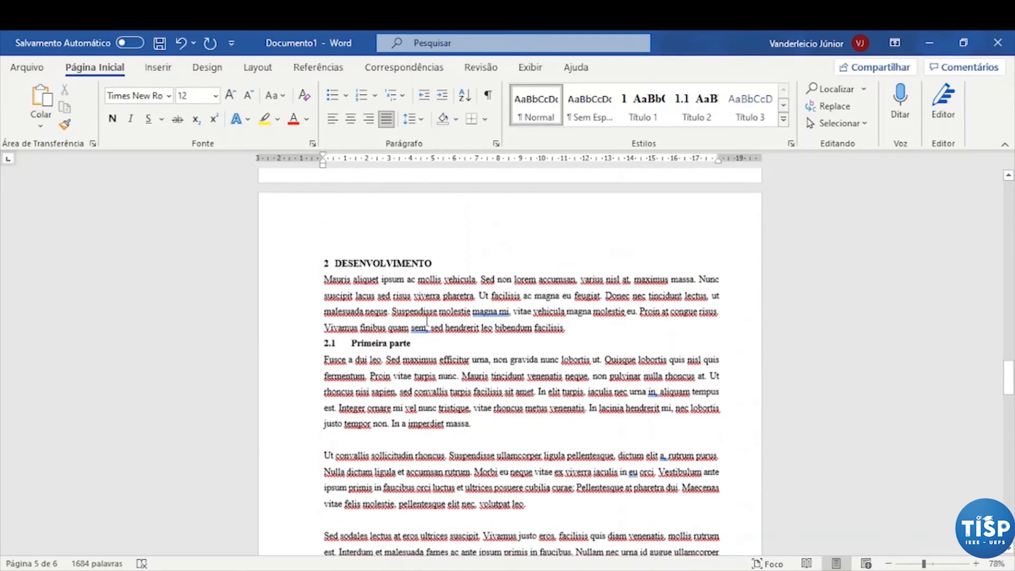
Step: Update the Título 1 style to match the "DESENVOLVIMENTO" heading
left_click_drag(435, 263, 334, 262)
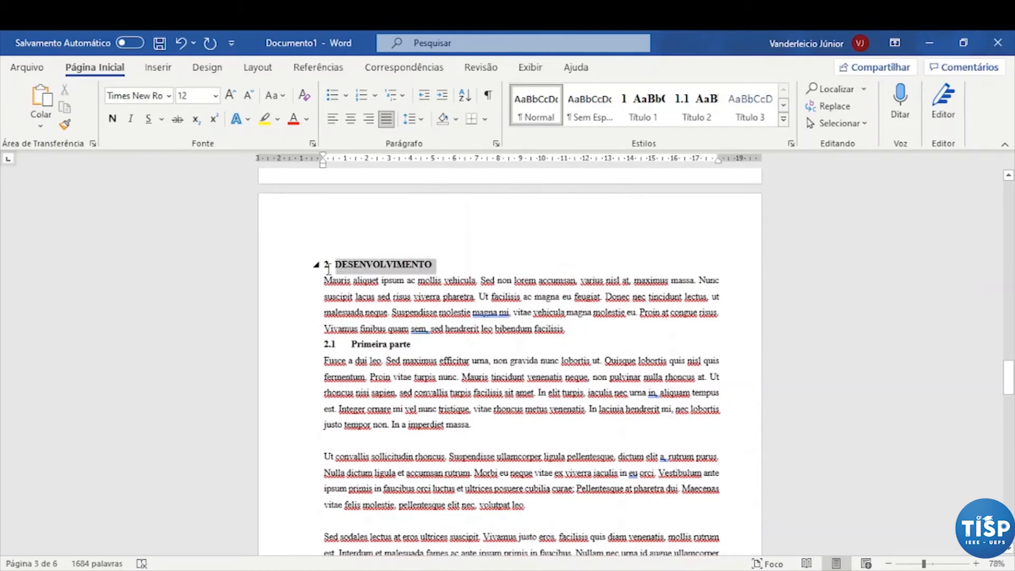
right_click(651, 106)
left_click(722, 131)
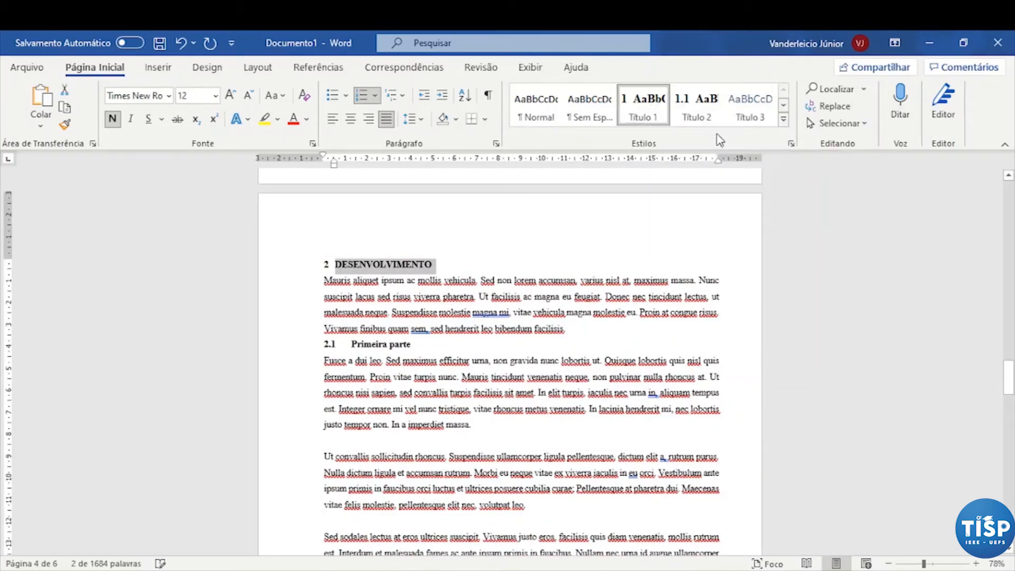
Step: Add the heading "CONCLUSÃO" above the first paragraph of the fifth page and apply the Título 1 style to it
scroll(508, 312, "down", 15)
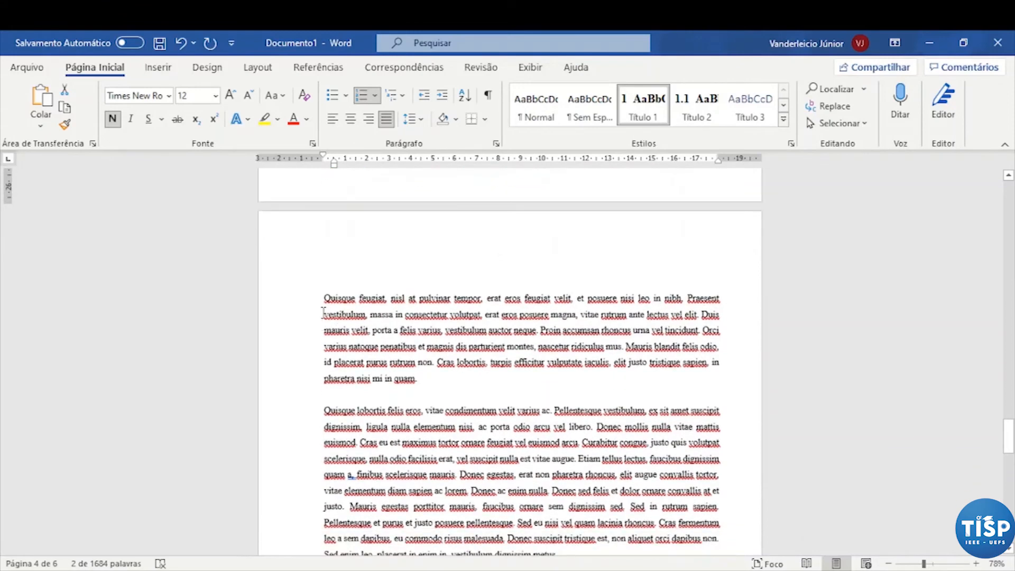
right_click(327, 297)
left_click(340, 350)
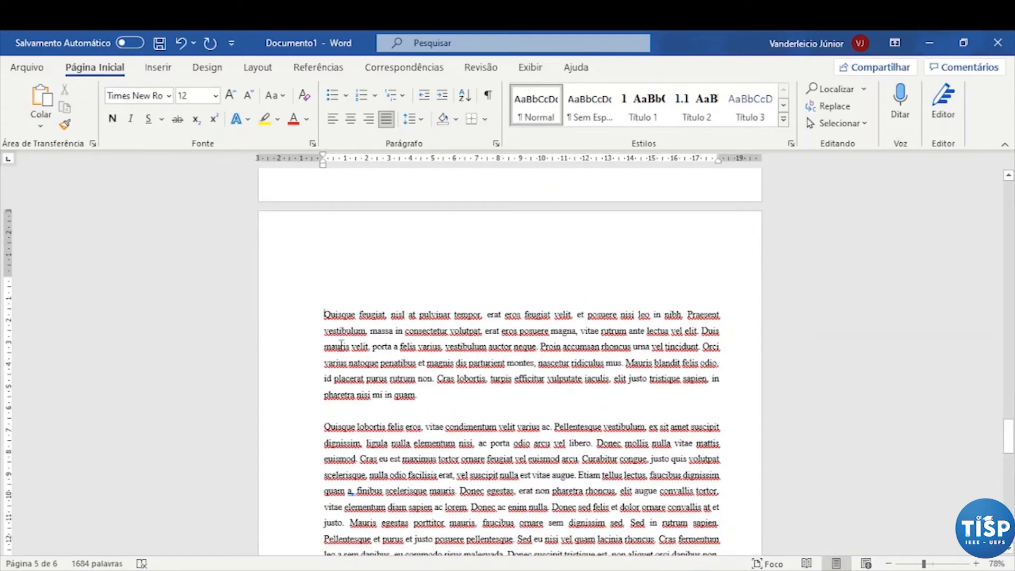
type("q")
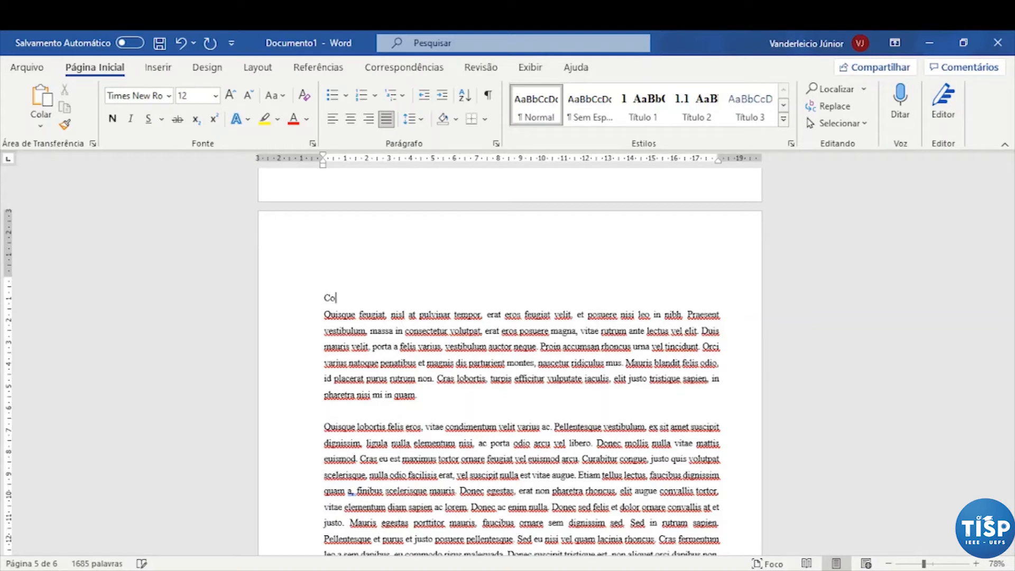
type("ONCLUSÃO")
left_click_drag(384, 299, 323, 299)
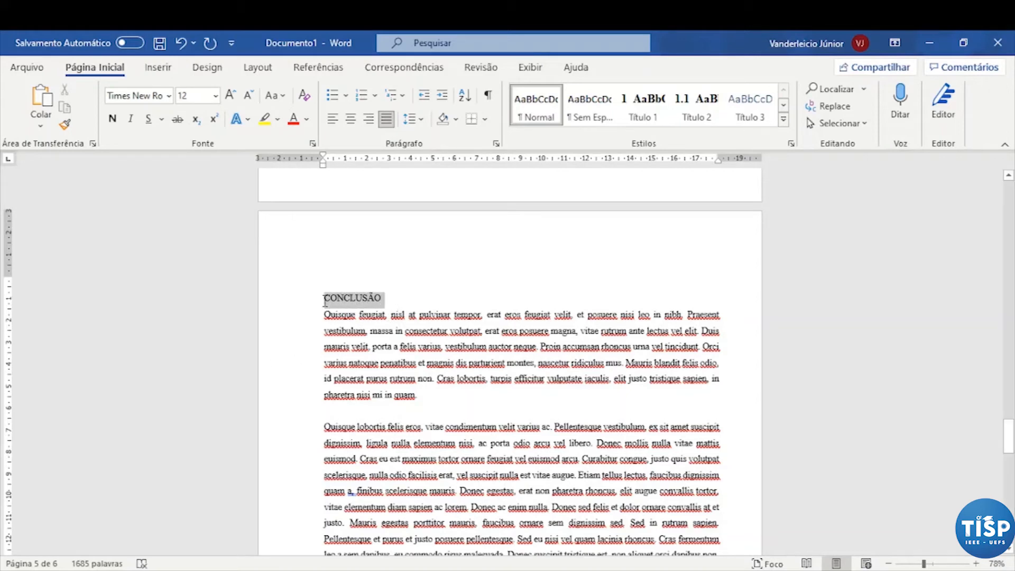
left_click(644, 106)
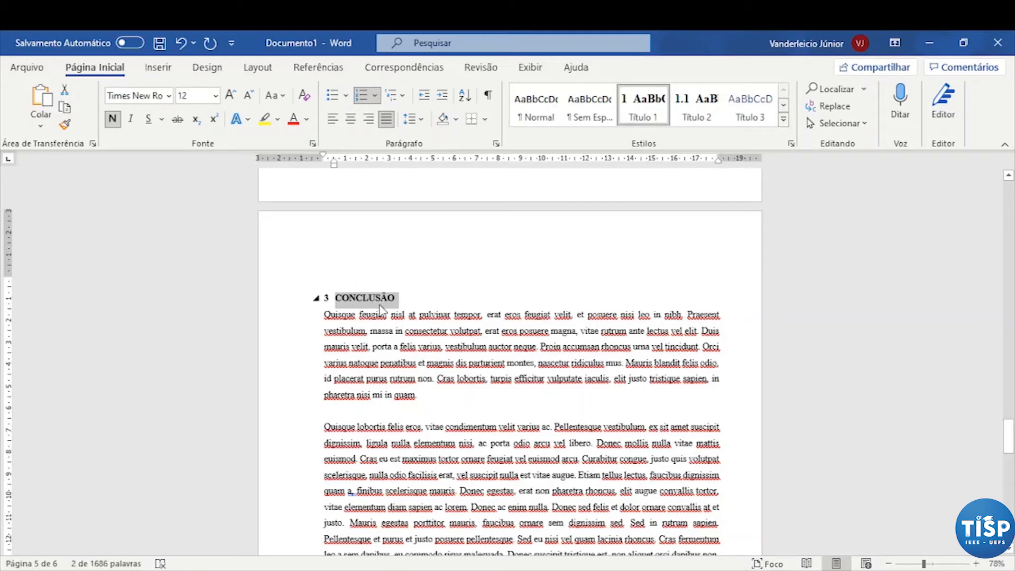
Step: Start a new line after "2021" at the end of the title page, ahead of the "INTRODUÇÃO" heading
left_click(506, 405)
scroll(507, 402, "up", 4)
scroll(509, 387, "up", 2)
scroll(510, 391, "down", 10)
scroll(513, 395, "down", 3)
scroll(514, 395, "up", 2)
left_click_drag(1009, 452, 1009, 301)
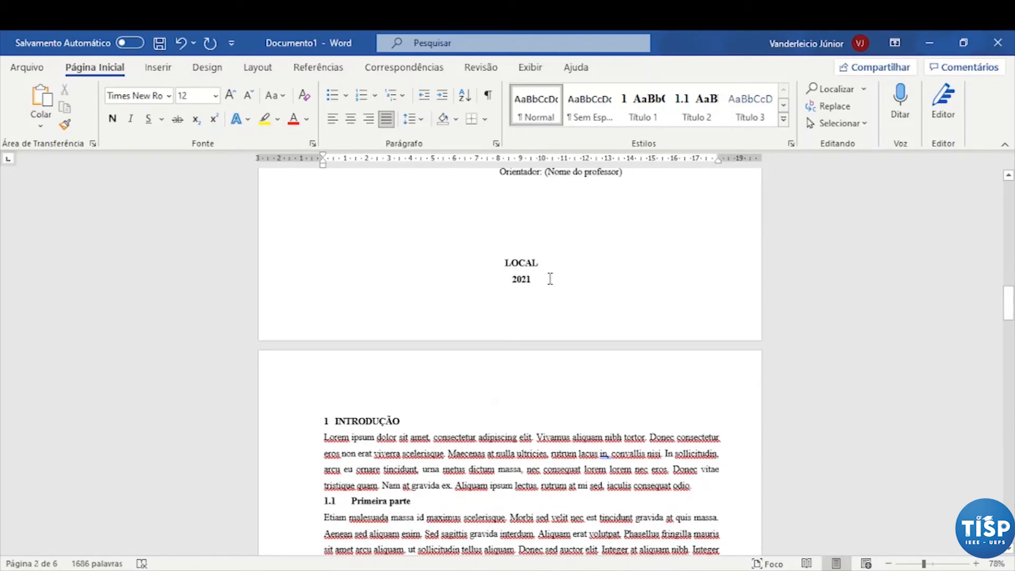
scroll(317, 415, "down", 2)
left_click(585, 177)
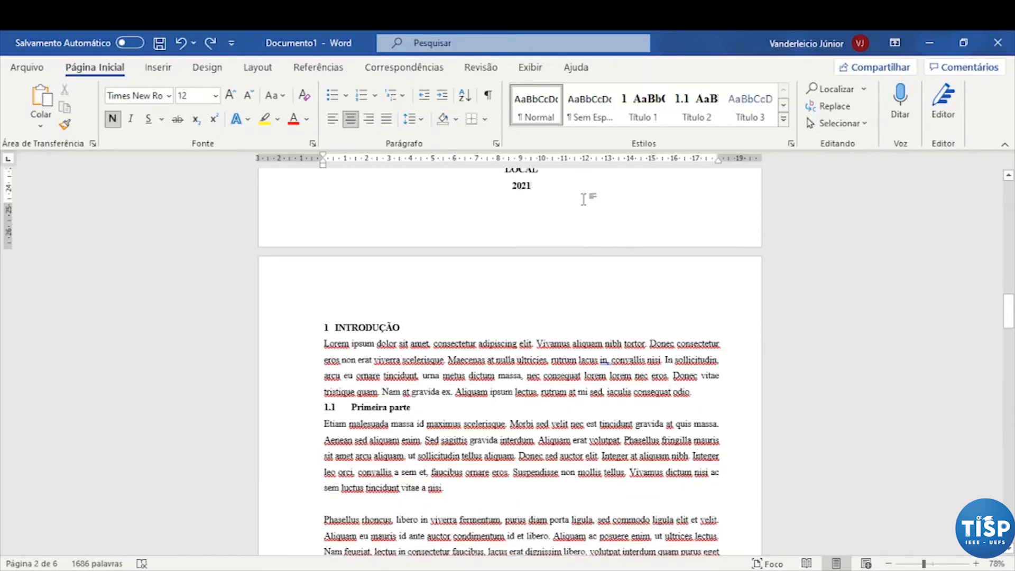
key("ctrl+Return")
Step: Insert a page break on the blank line before "INTRODUÇÃO" and delete the extra empty line that follows the break
left_click(174, 72)
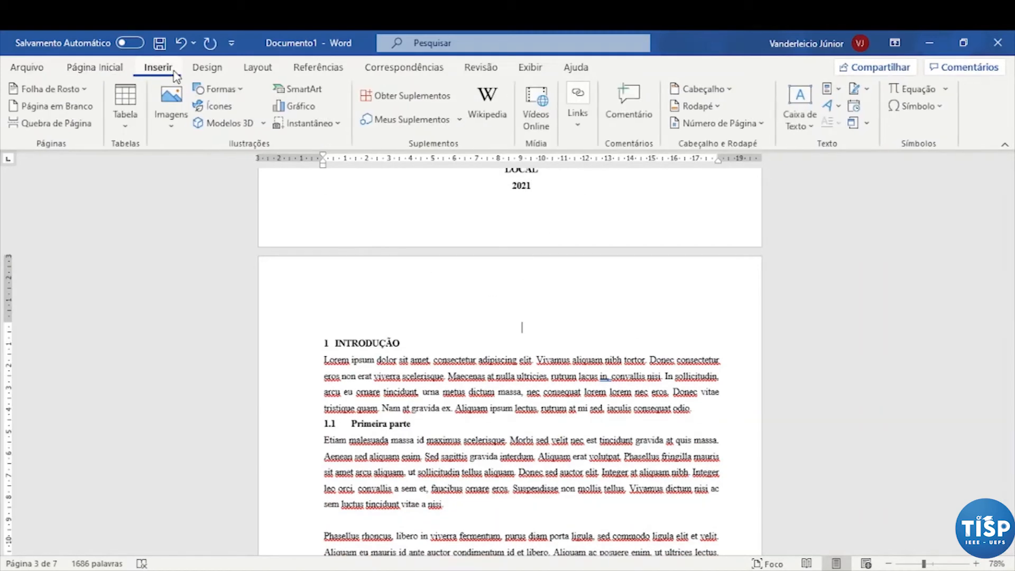
left_click(271, 71)
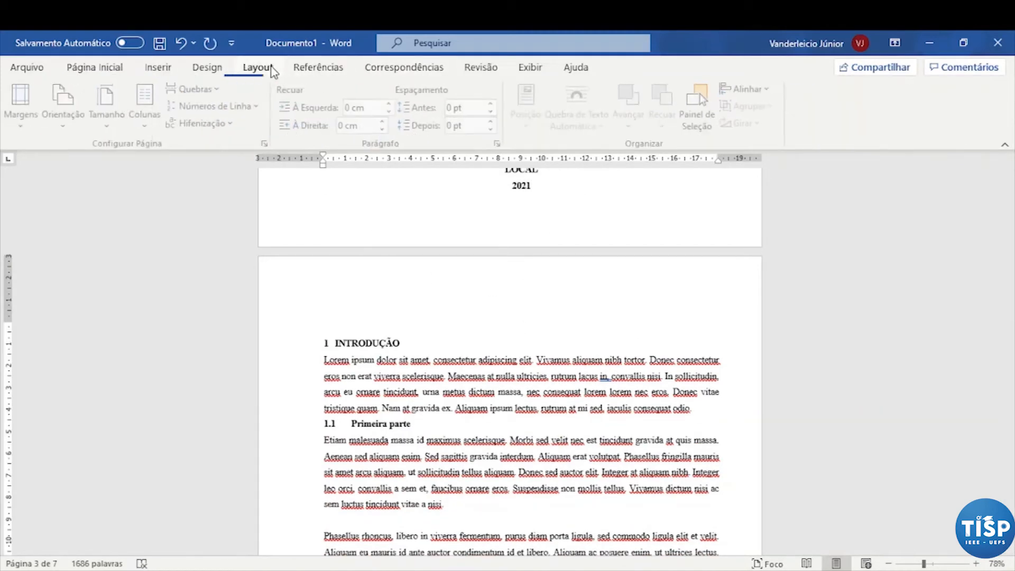
left_click(194, 89)
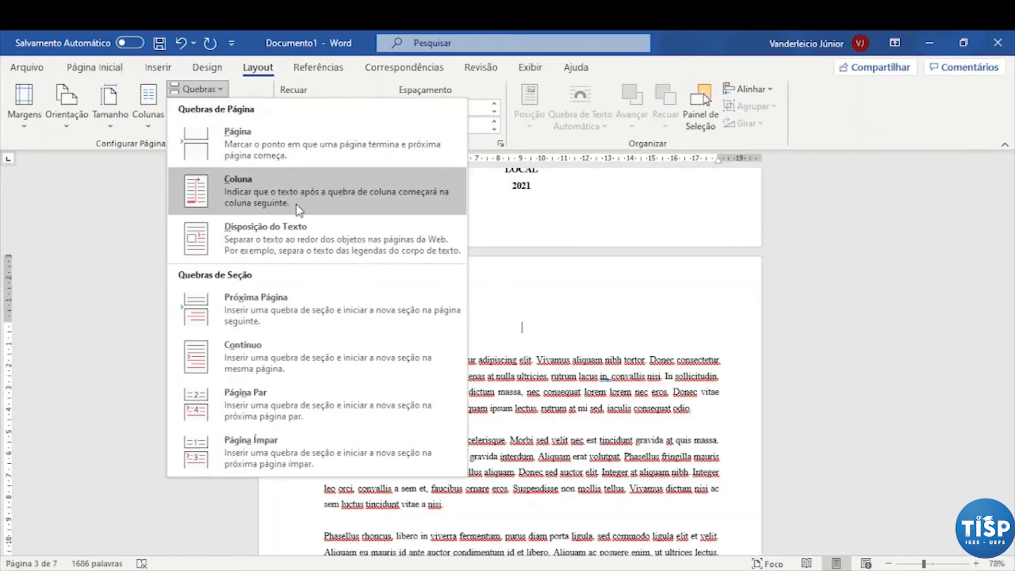
left_click(315, 165)
scroll(600, 297, "down", 1)
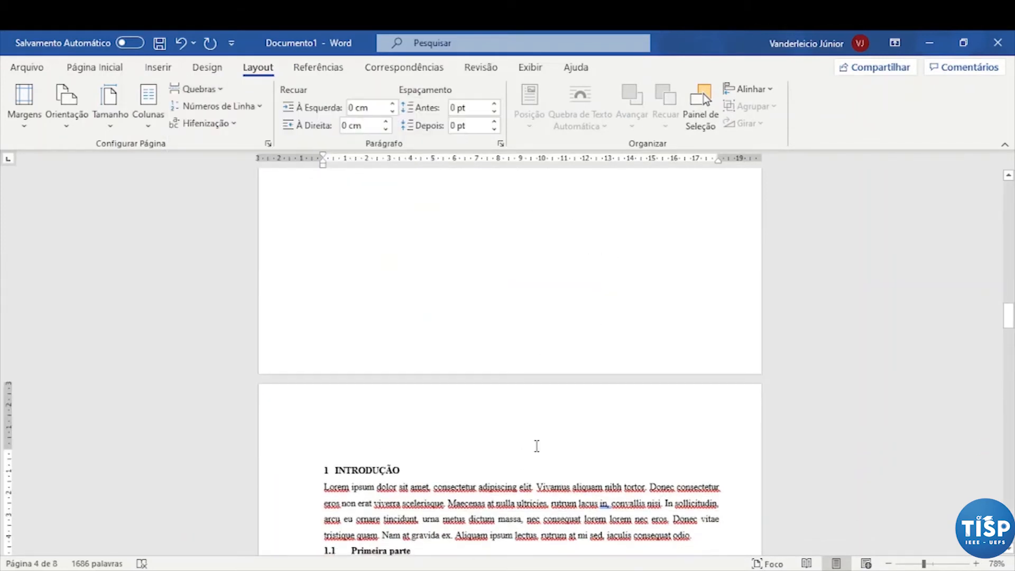
key("BackSpace")
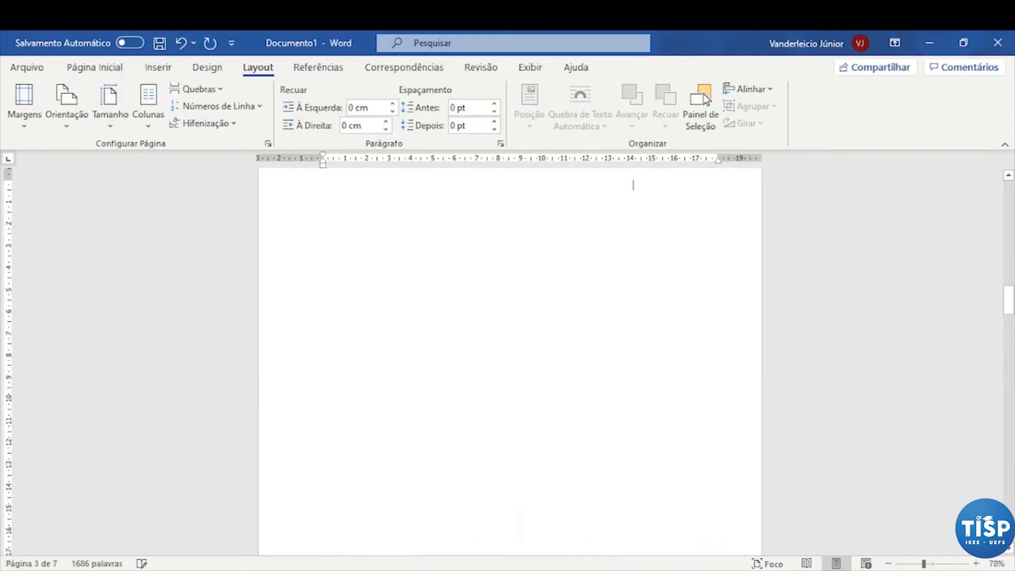
Step: Show the formatting marks and examine the page break on the blank third page and the pages around it
scroll(465, 370, "up", 3)
scroll(512, 338, "down", 1)
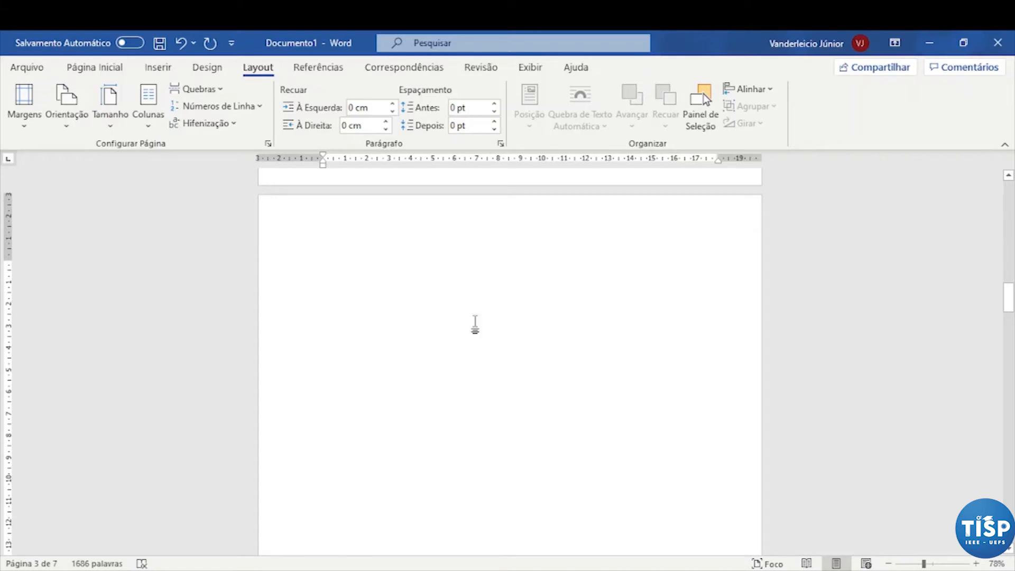
left_click(95, 67)
left_click(487, 95)
scroll(684, 304, "down", 15)
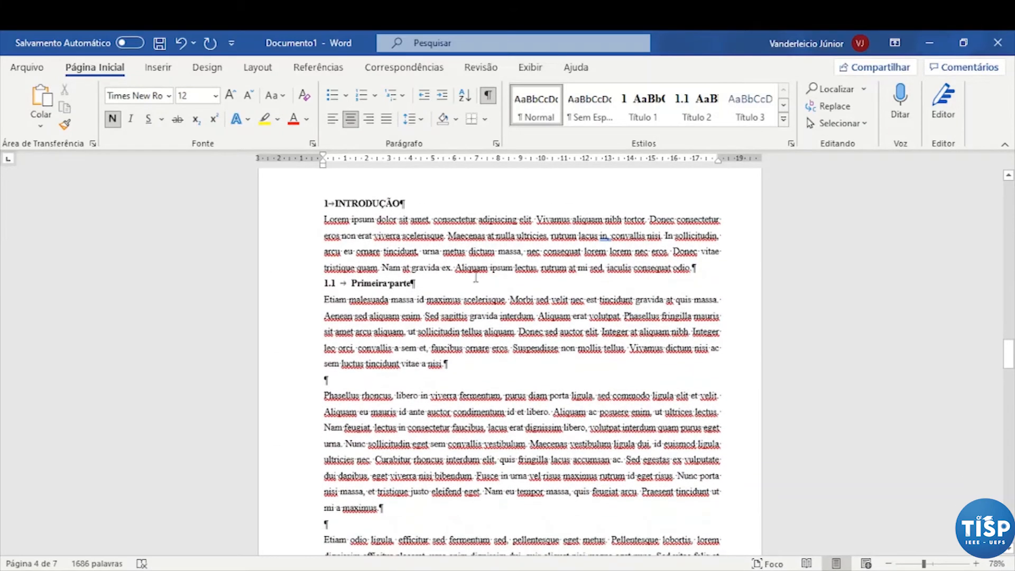
scroll(664, 275, "up", 12)
scroll(665, 277, "up", 2)
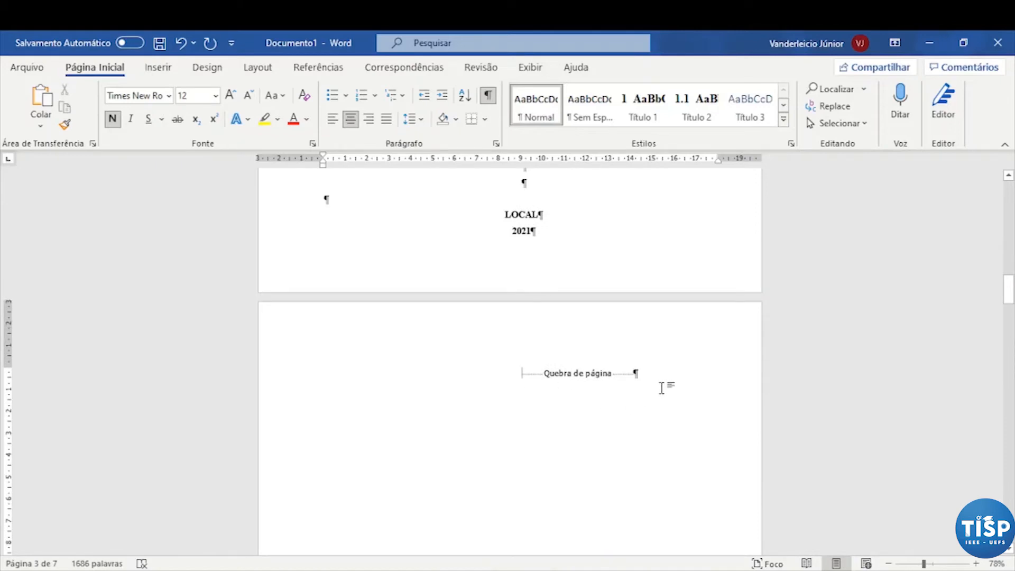
Step: Add the title "SUMÁRIO" on its own line above the third page's page break and hide the formatting marks
key("Return")
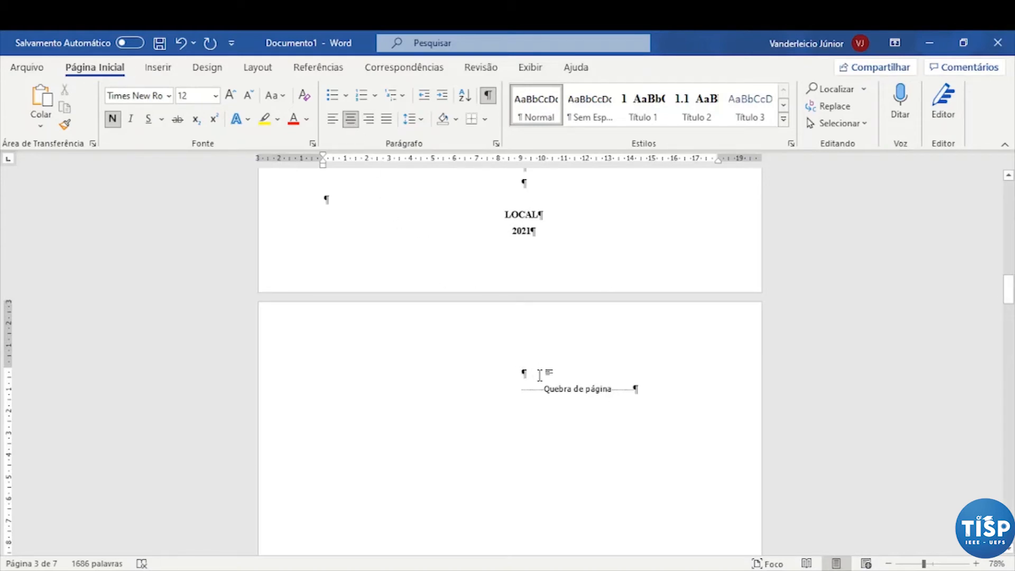
type("S")
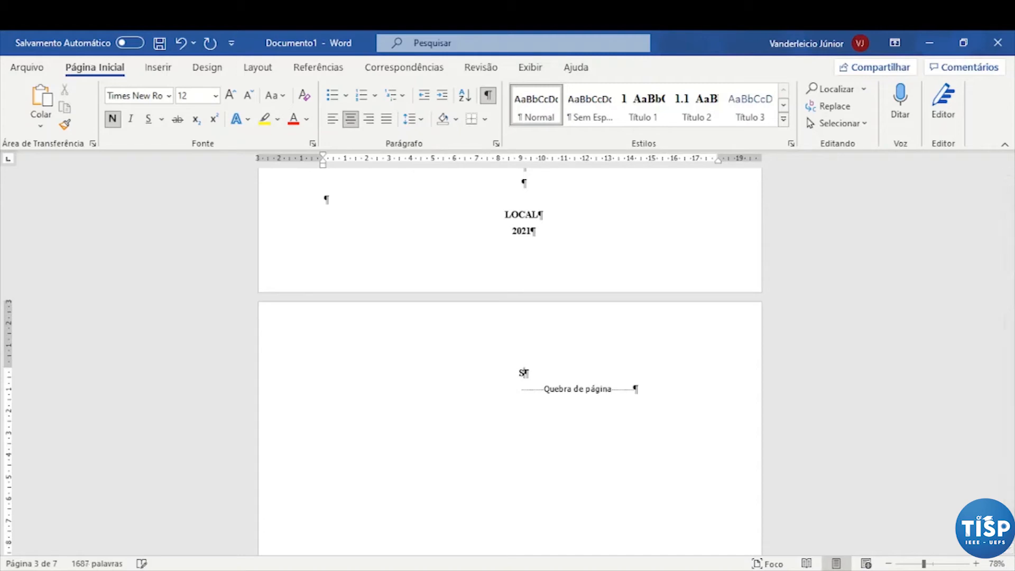
type("UMÁRIO")
key("Return")
key("Return")
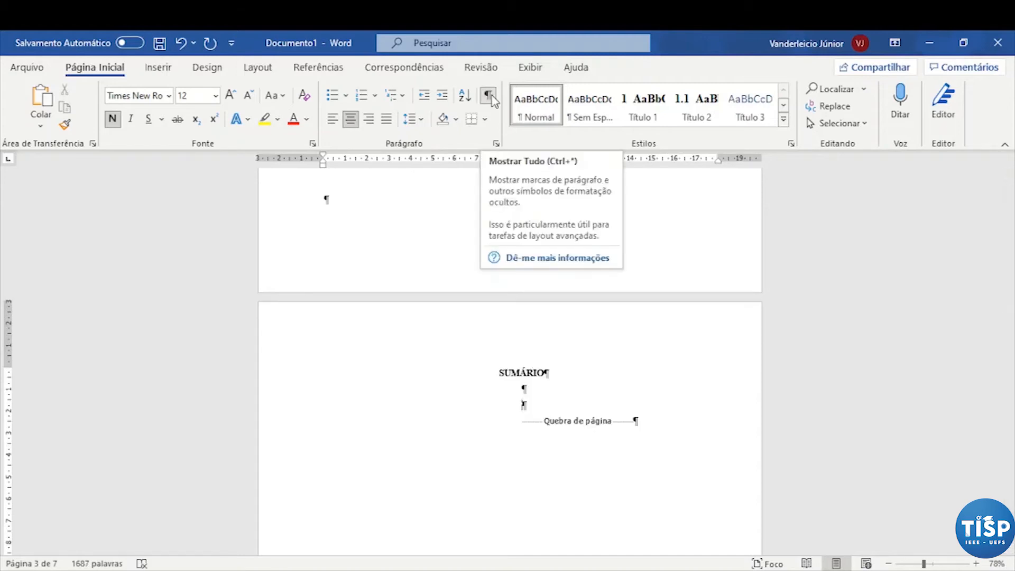
key("BackSpace")
key("BackSpace")
left_click(487, 96)
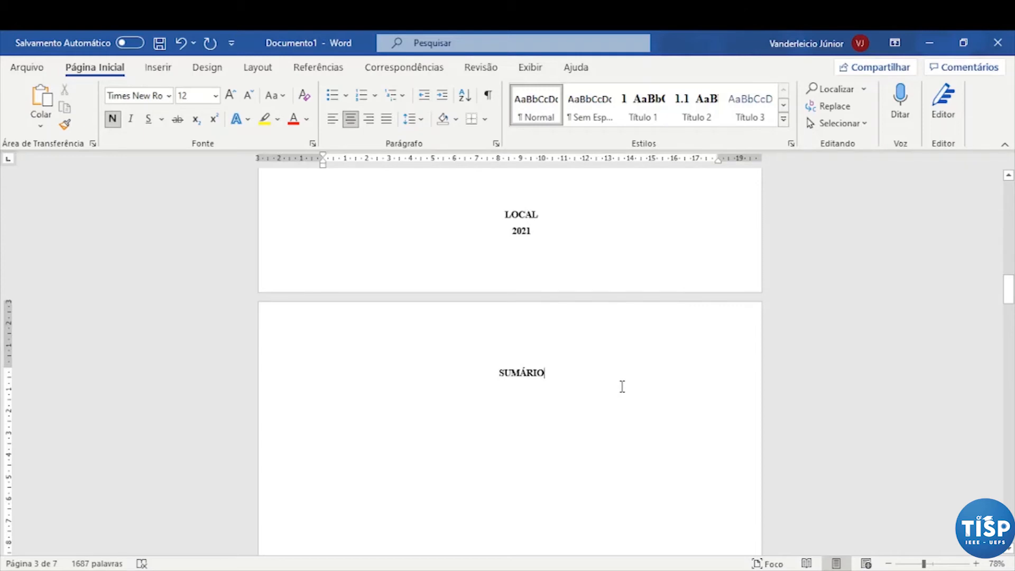
Step: Insert an automatic table of contents below "SUMÁRIO" and clear its built-in heading text
key("Return")
left_click(314, 68)
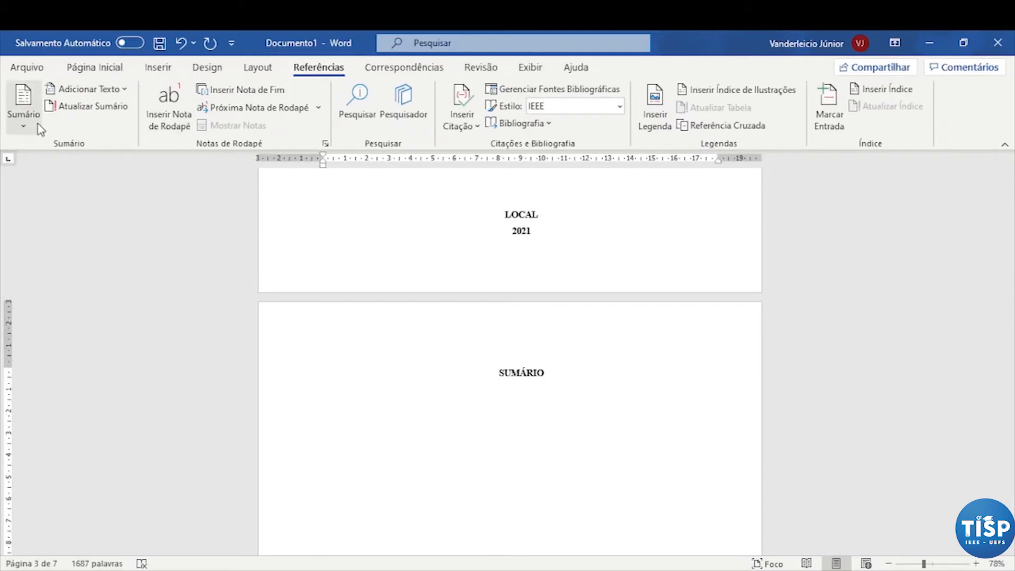
left_click(23, 113)
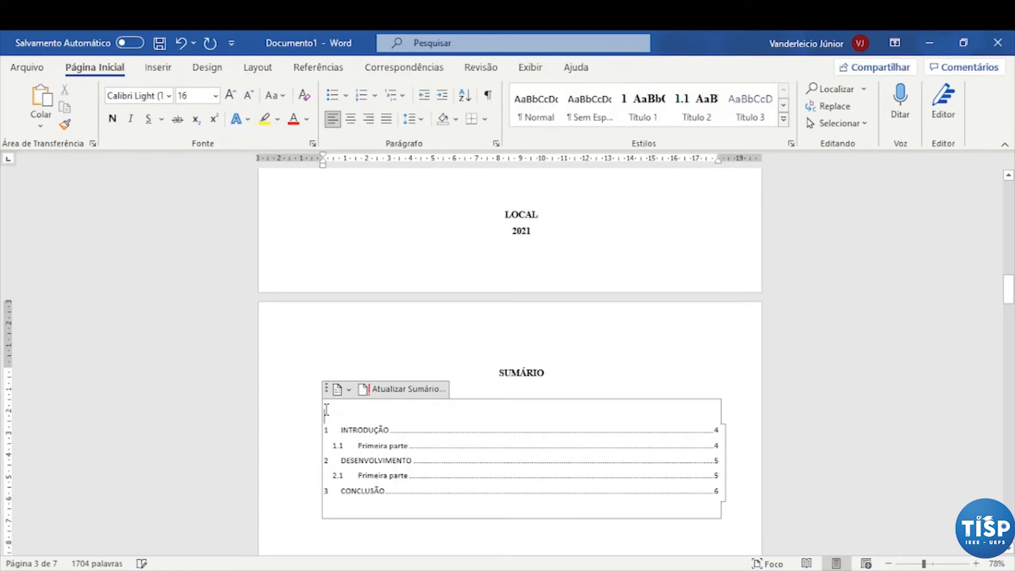
Step: Set all table of contents entries to Times New Roman, size 12
left_click_drag(718, 497, 317, 430)
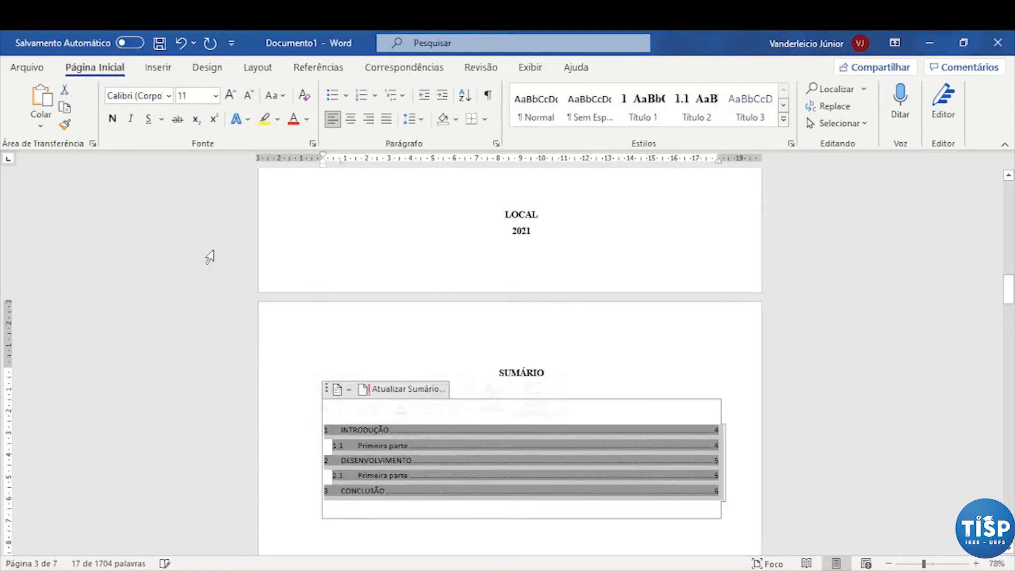
left_click(168, 95)
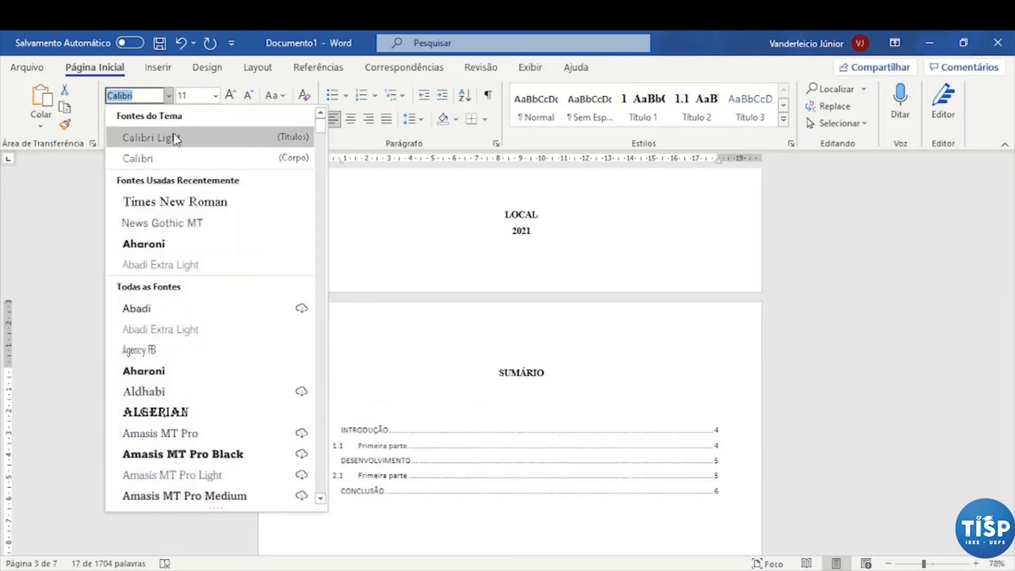
left_click(172, 201)
left_click(197, 95)
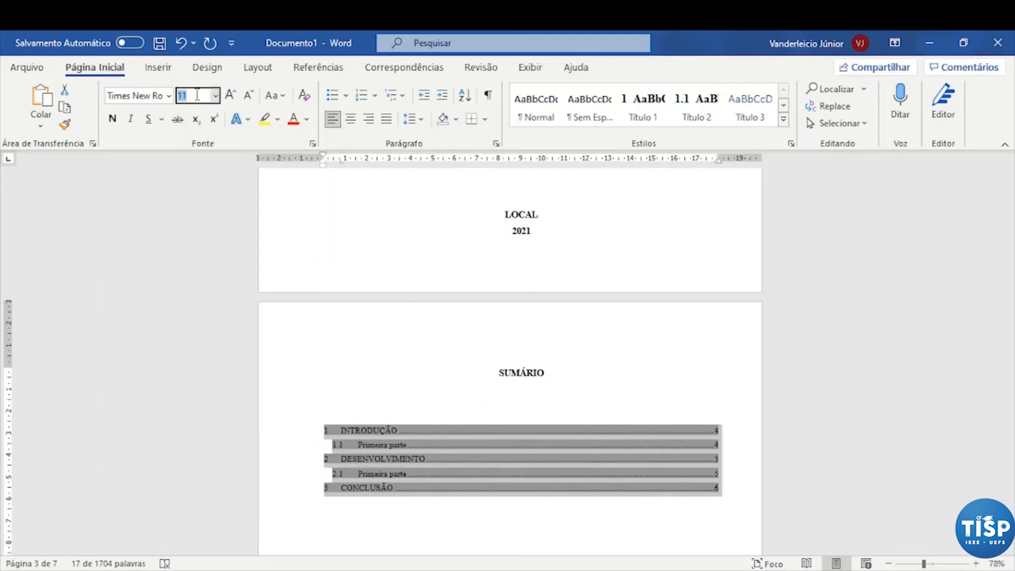
type("12")
Step: Apply 1,5 line spacing and bold to the table of contents entries
left_click(415, 118)
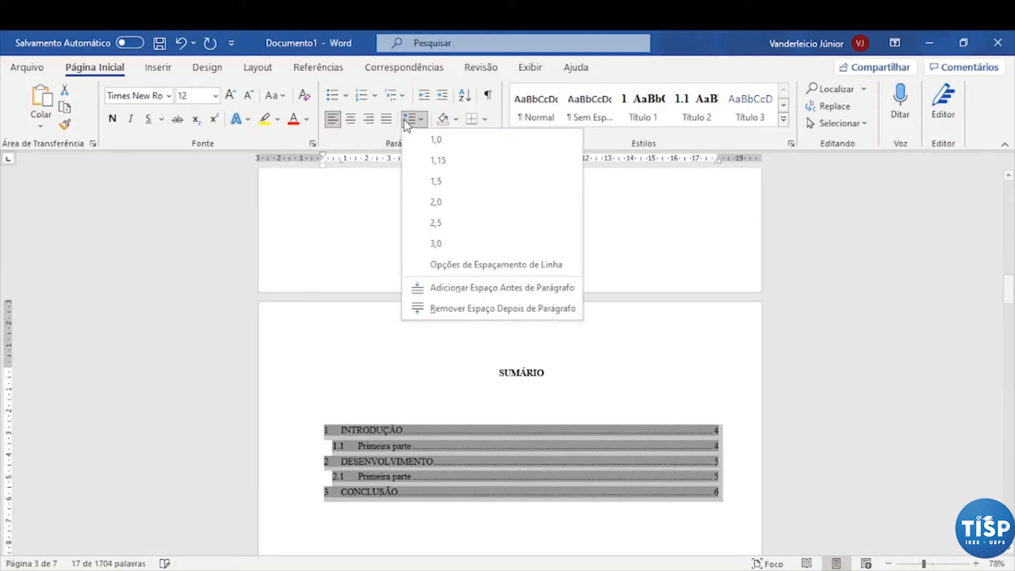
left_click(458, 181)
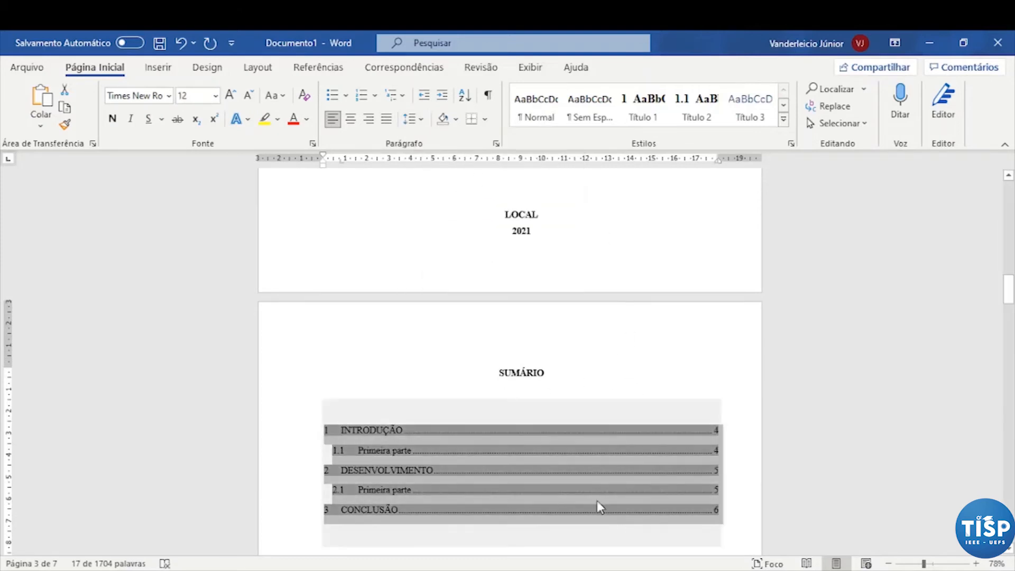
left_click(112, 119)
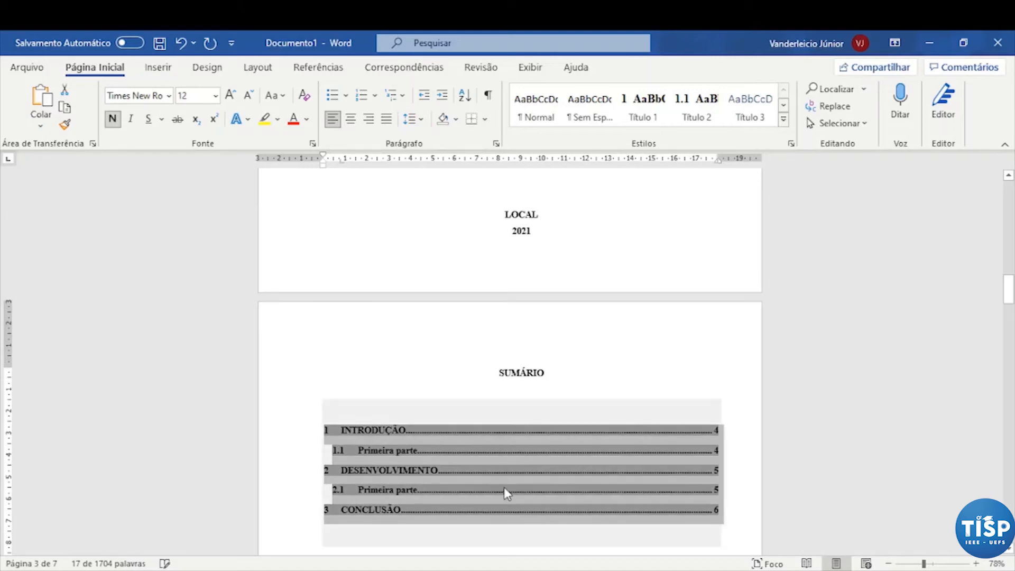
left_click(571, 510)
double_click(719, 430)
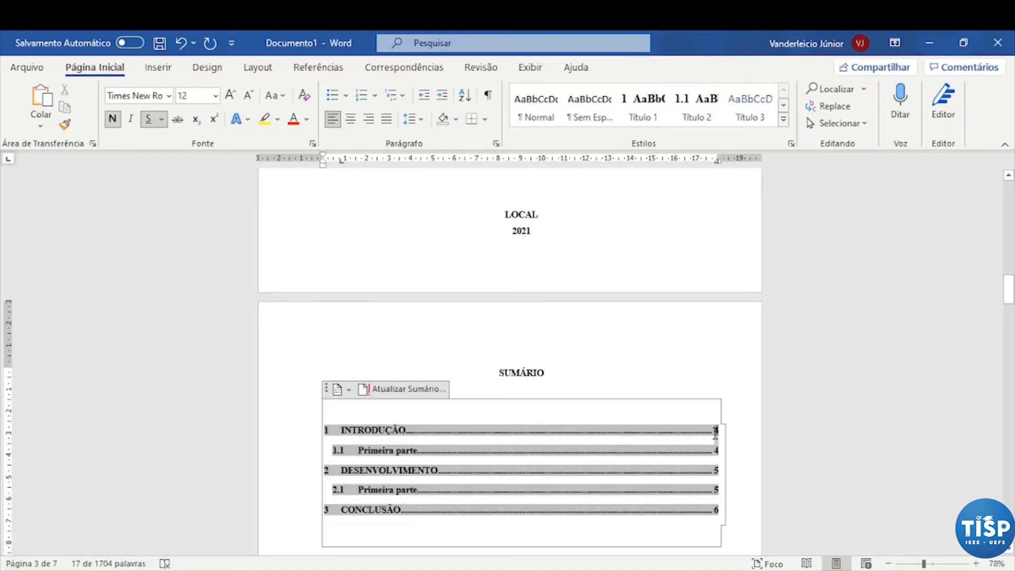
Step: Remove bold from the page numbers of the table of contents entries 1 INTRODUÇÃO, 1.1 Primeira parte and 2 DESENVOLVIMENTO
left_click(112, 120)
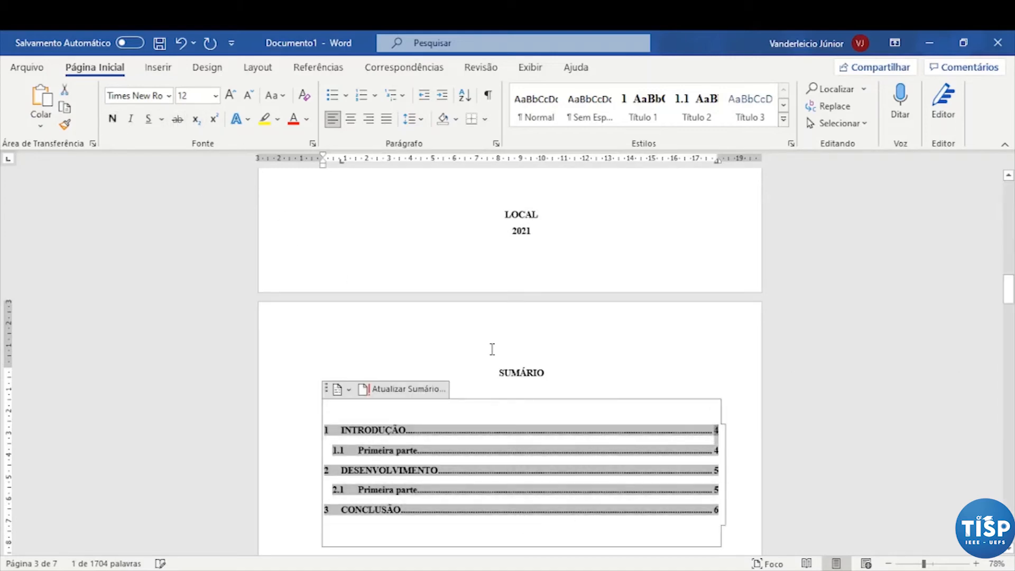
double_click(716, 450)
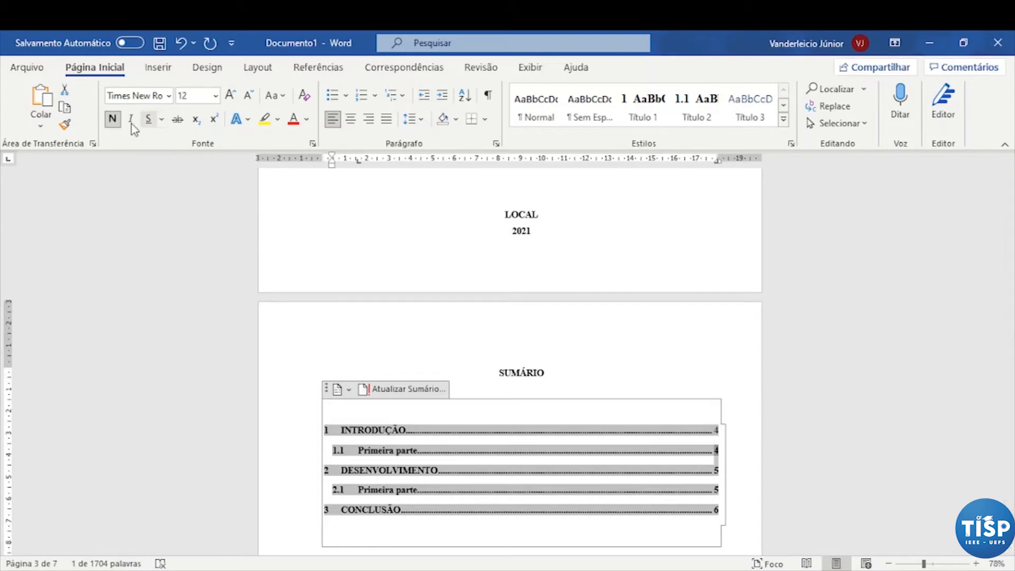
left_click(115, 120)
double_click(717, 470)
left_click(111, 119)
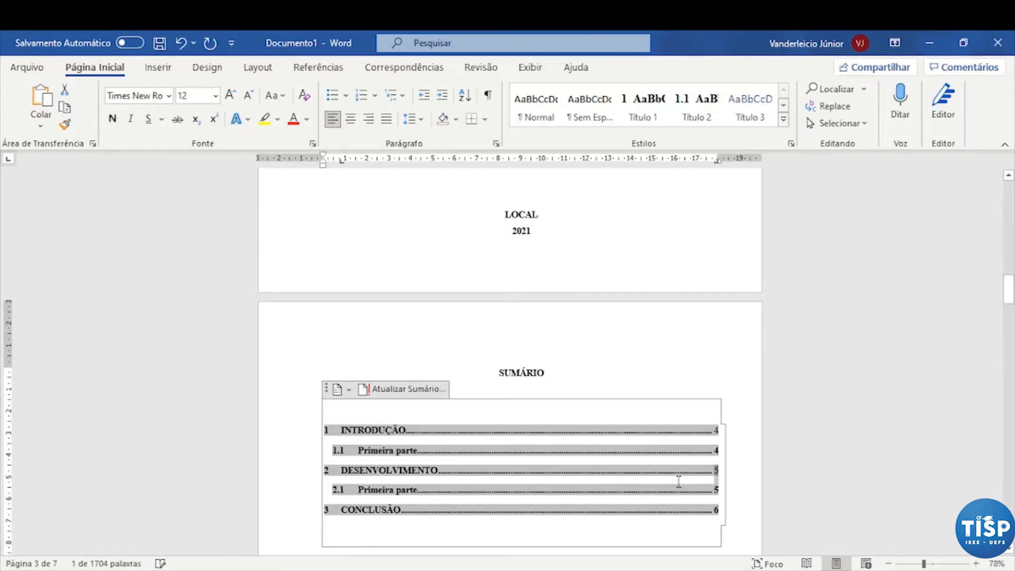
Step: Remove bold from the dot leaders of contents entries 1 and 1.1, and from entry 1.1's page number
left_click_drag(711, 432, 484, 432)
left_click(112, 120)
left_click_drag(711, 449, 650, 454)
left_click(481, 453)
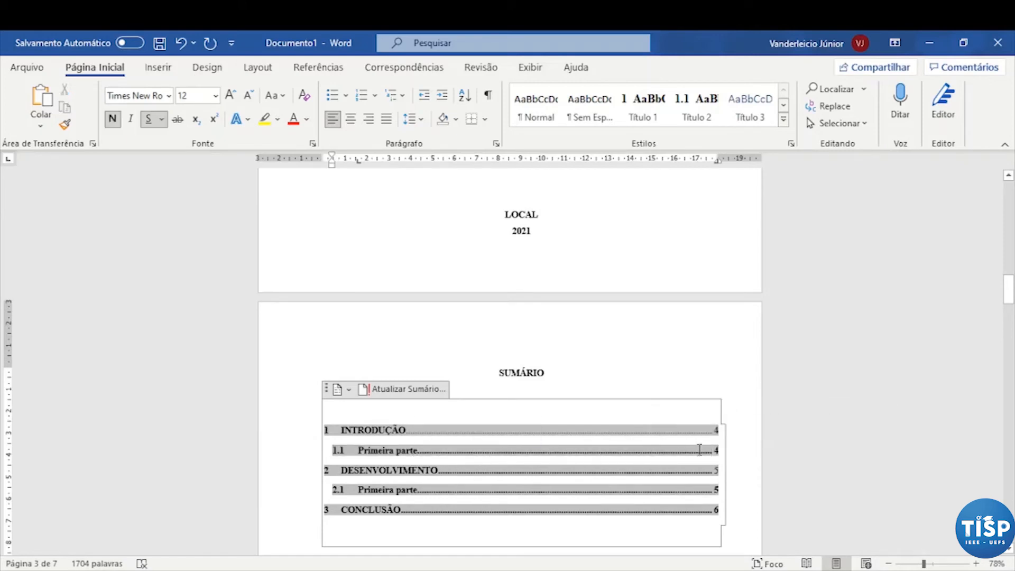
double_click(716, 450)
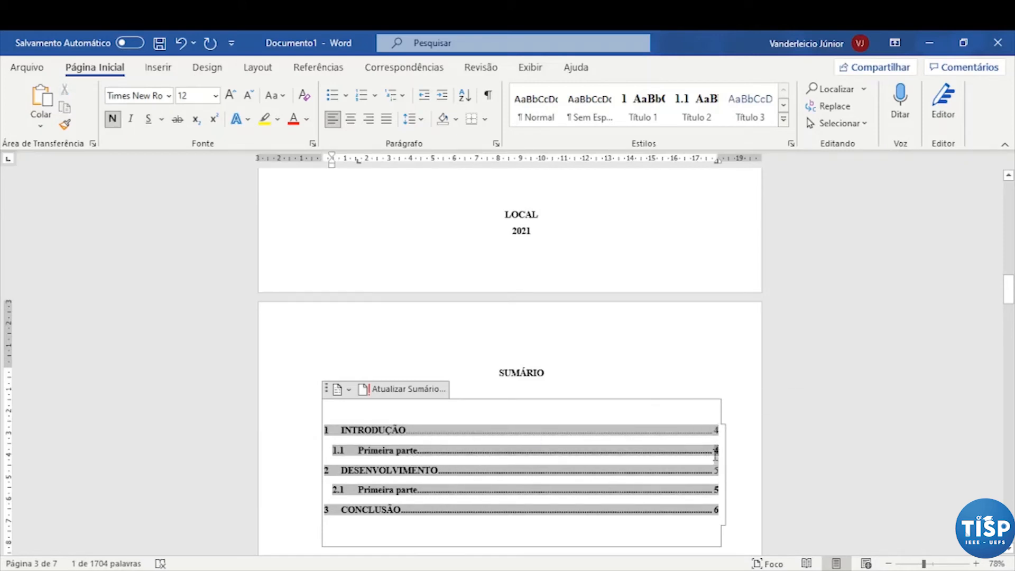
left_click(112, 119)
left_click_drag(714, 450, 463, 451)
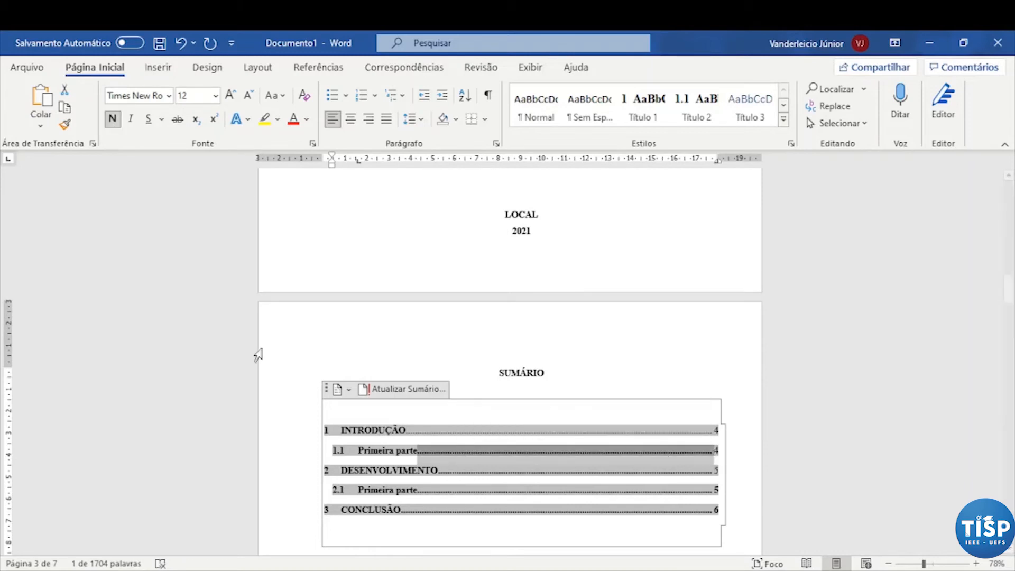
left_click(112, 119)
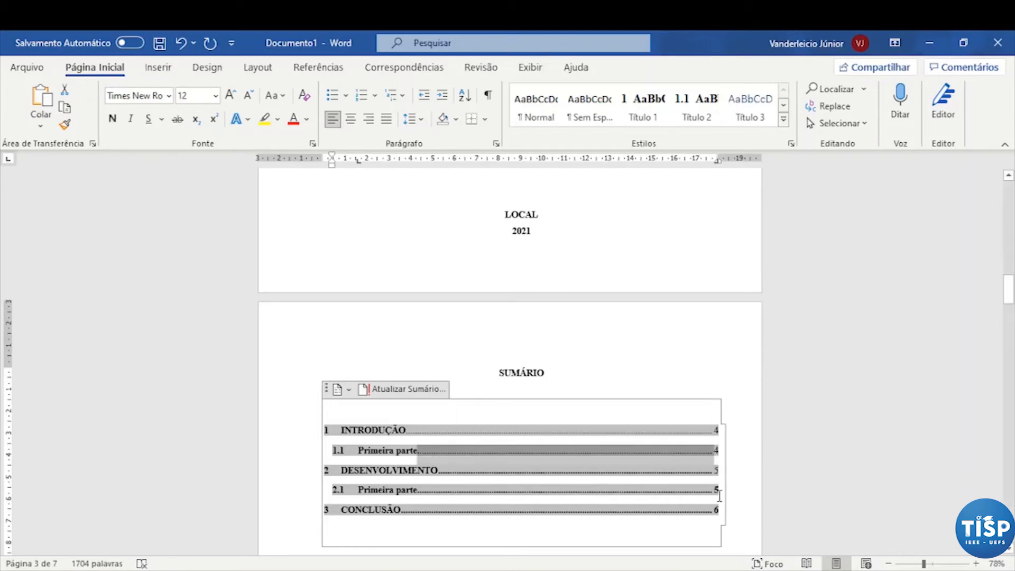
Step: Remove bold from the page number of contents entry 2.1 and from the page number and dot leader of 3 CONCLUSÃO
left_click_drag(720, 489, 713, 490)
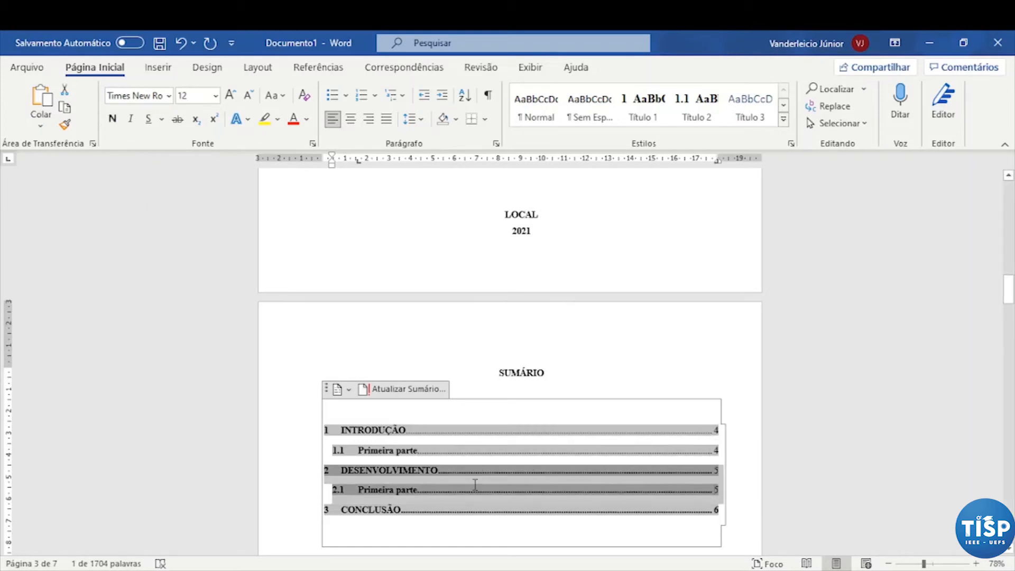
left_click(682, 528)
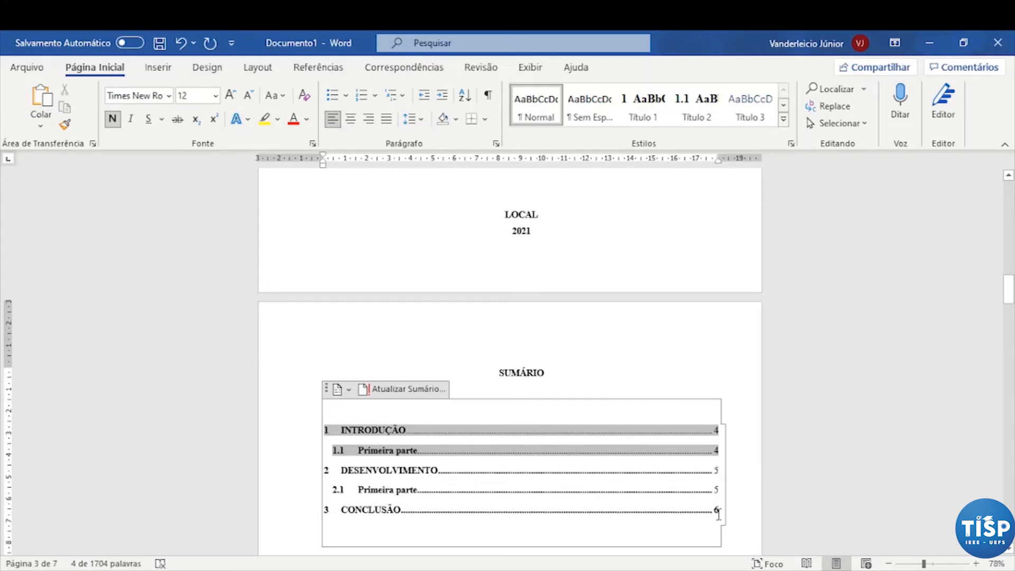
left_click(703, 515)
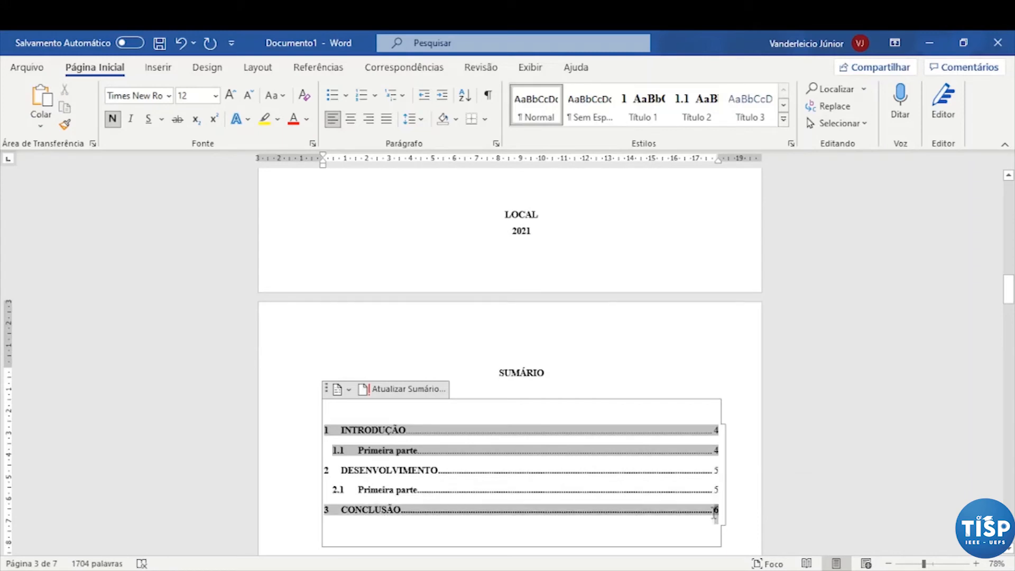
left_click(113, 119)
left_click(714, 512)
left_click_drag(714, 512, 471, 511)
left_click(697, 511)
left_click(482, 481)
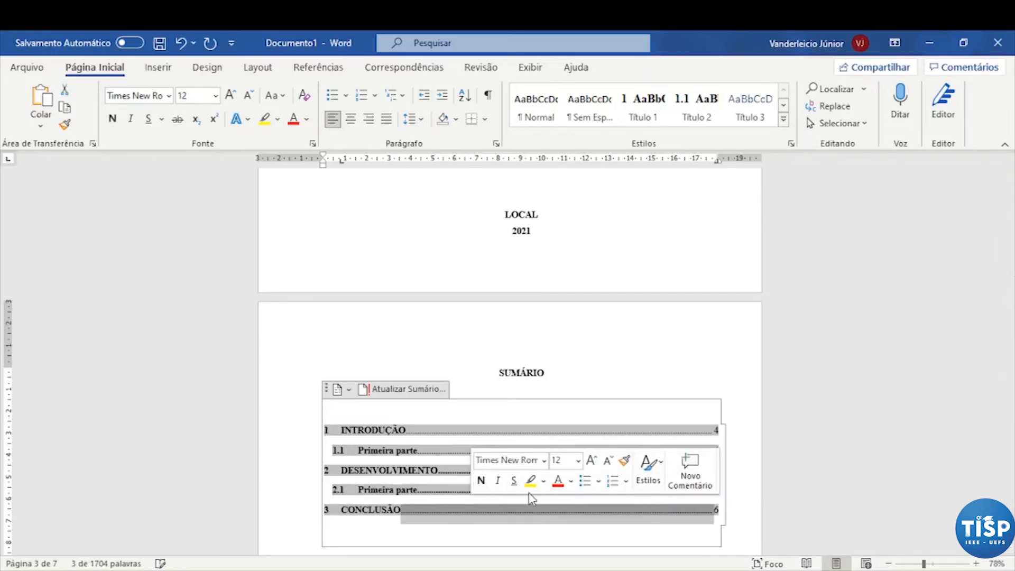
Step: Remove bold from the dot leaders of contents entries 2.1 Primeira parte and 2 DESENVOLVIMENTO
left_click(419, 490)
left_click_drag(572, 496, 666, 499)
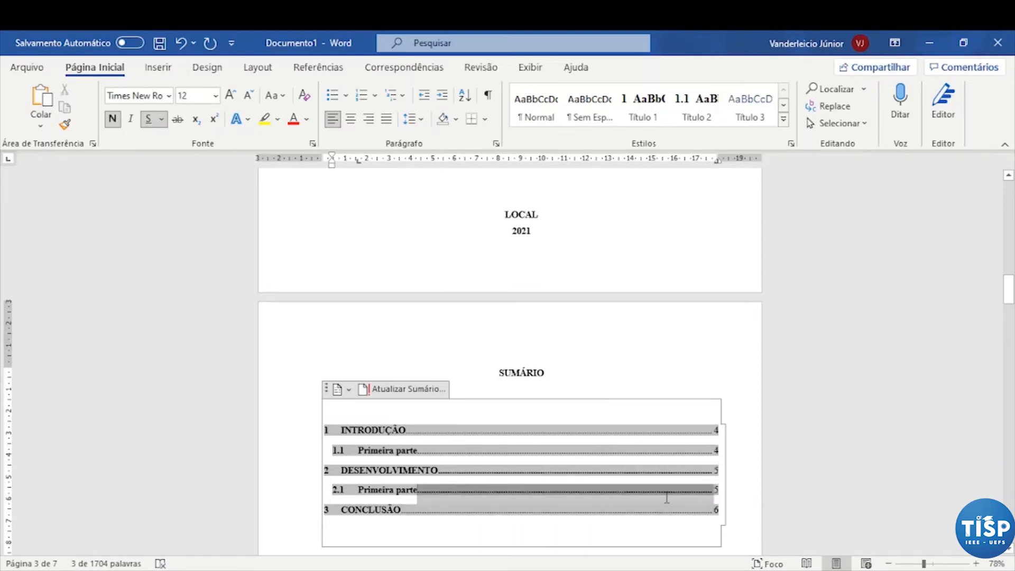
left_click(675, 472)
left_click_drag(438, 472, 677, 477)
left_click(685, 452)
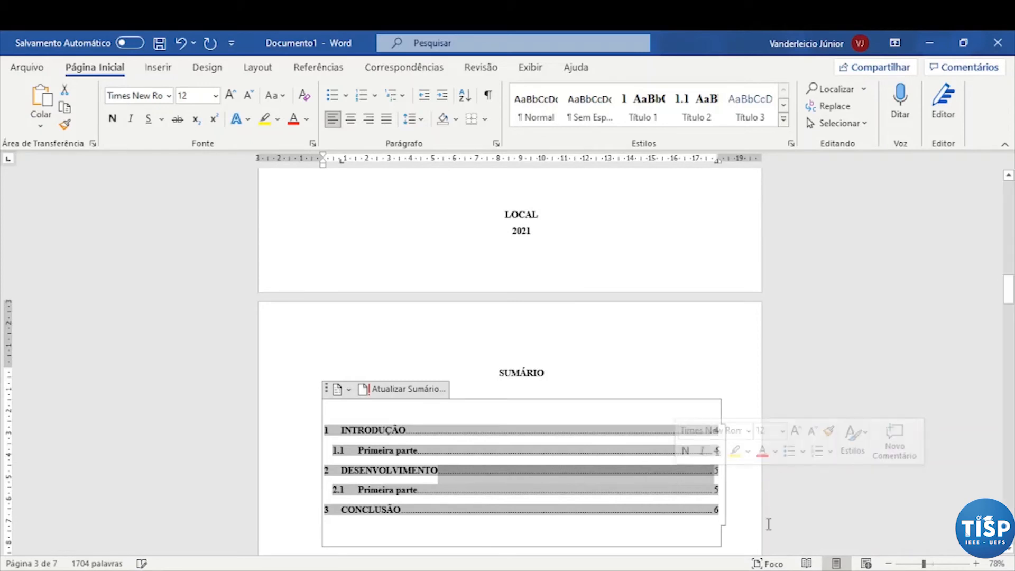
left_click(748, 522)
scroll(811, 384, "down", 2)
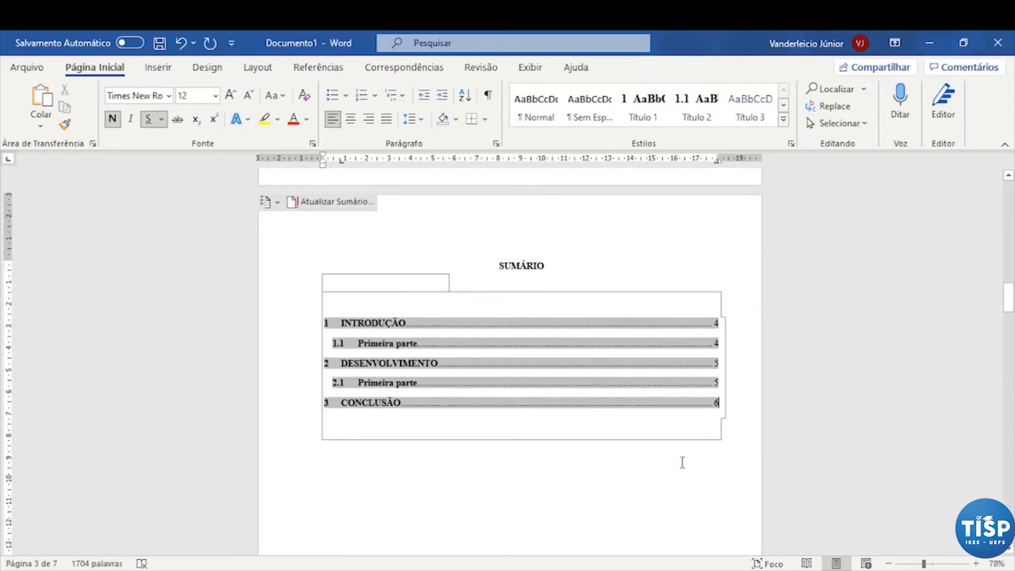
left_click(682, 461)
left_click(674, 376)
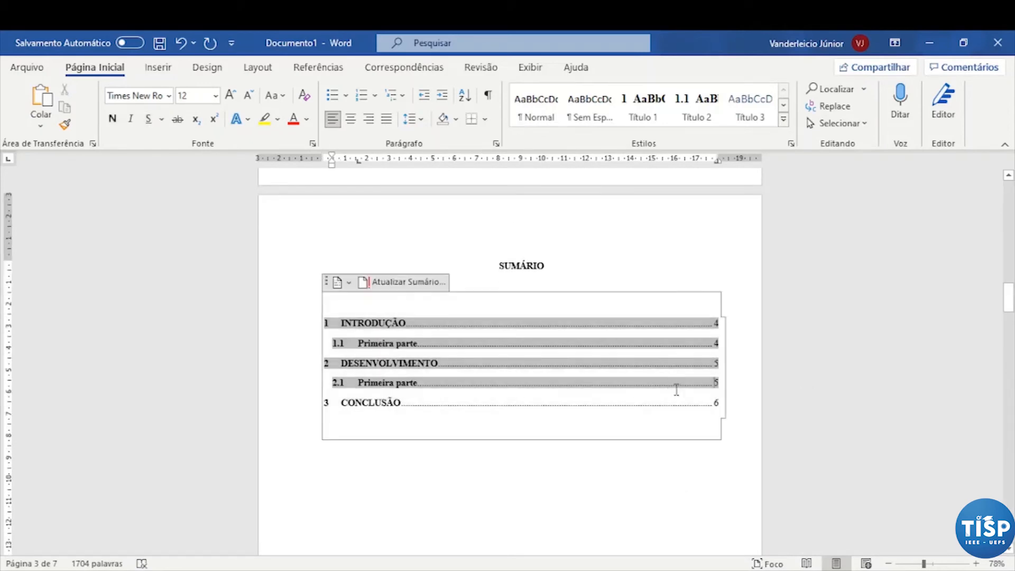
Step: Add the subheading "Primeira conclusão" on the blank line below the first paragraph of CONCLUSÃO and apply the Título 2 style
scroll(742, 481, "down", 4)
scroll(697, 461, "down", 10)
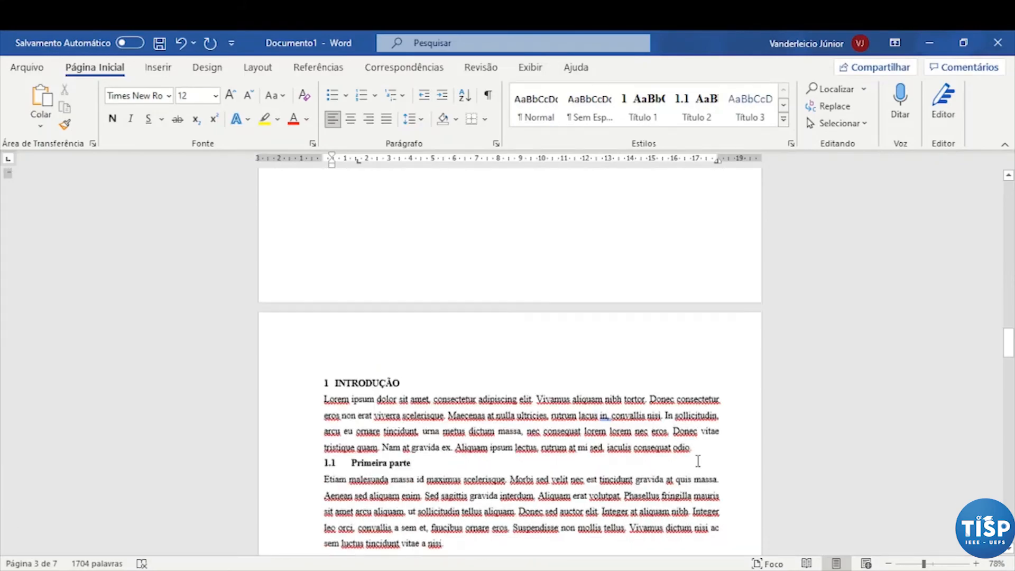
left_click_drag(1011, 365, 1011, 408)
left_click(481, 394)
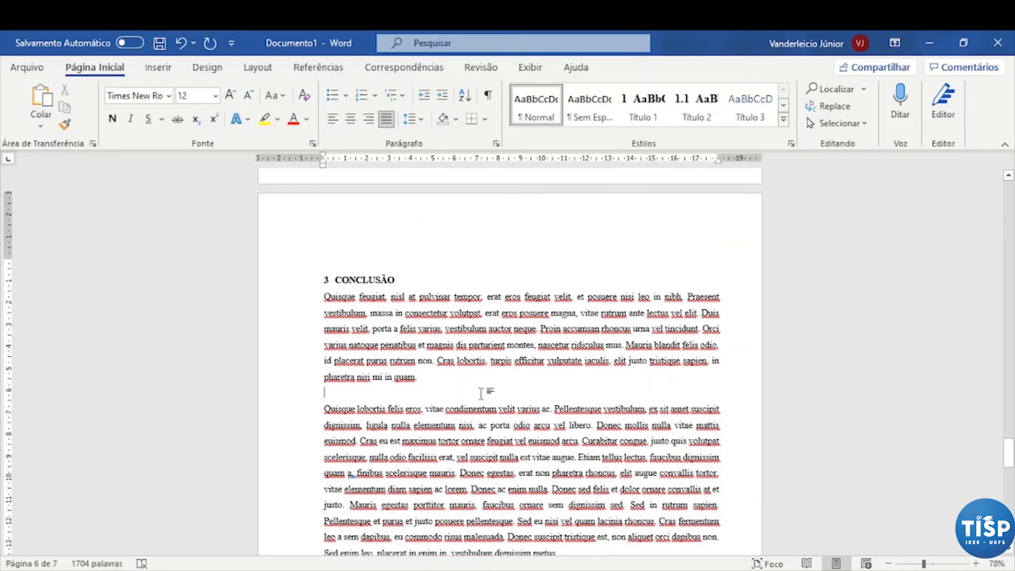
type("Primeira cob")
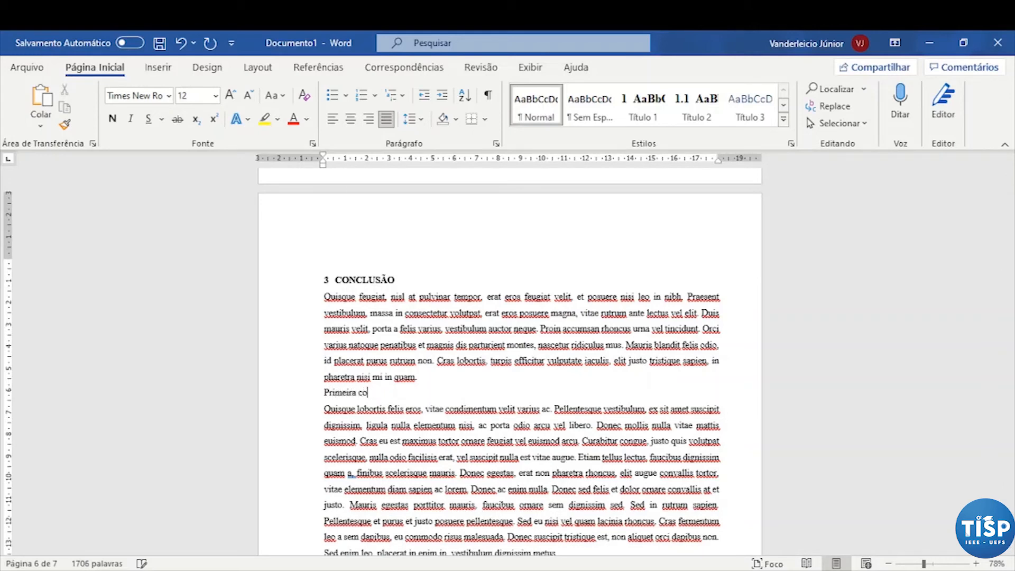
type("nclus~]a")
key("BackSpace")
key("BackSpace")
key("BackSpace")
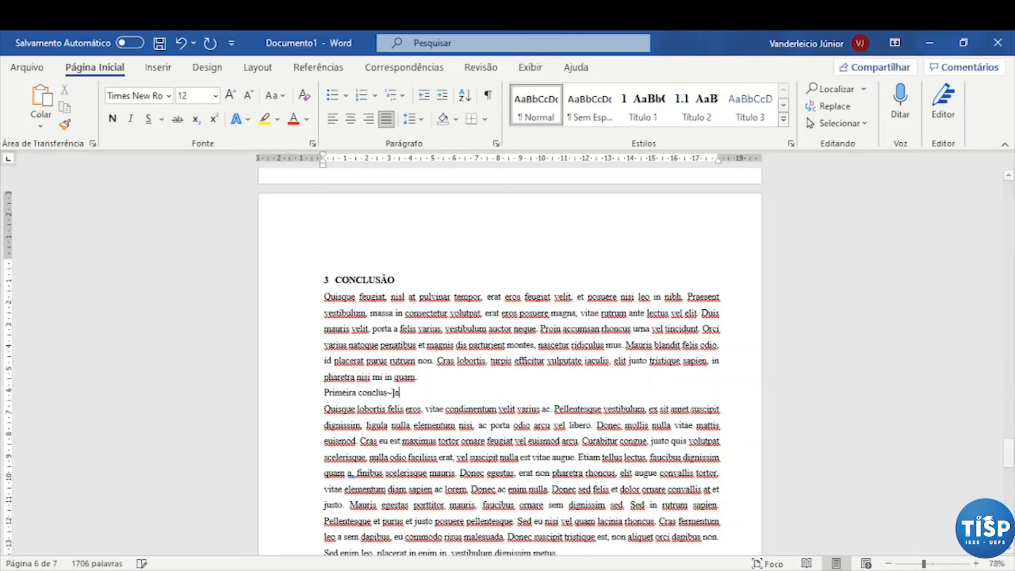
type("ão")
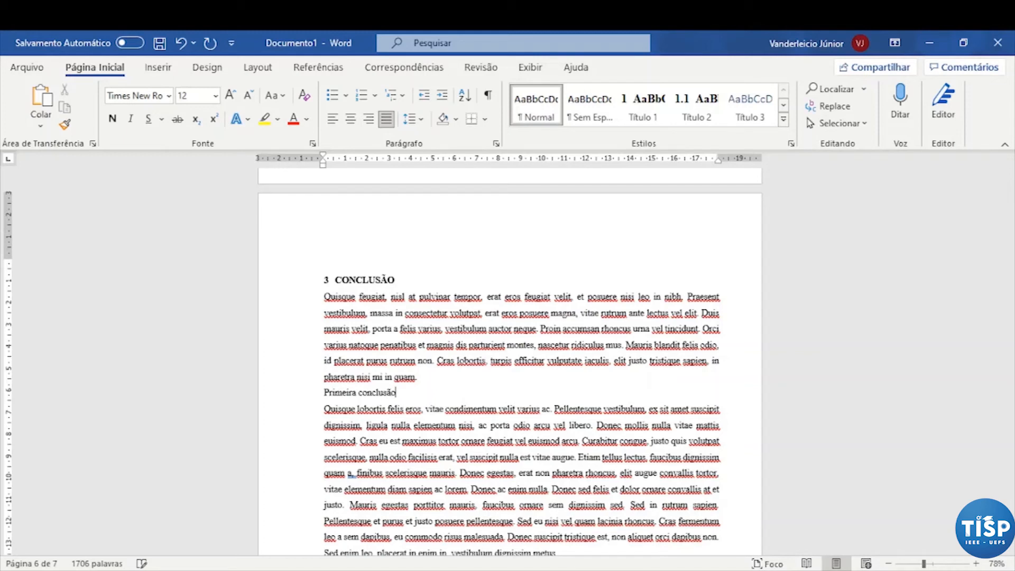
left_click_drag(400, 391, 323, 393)
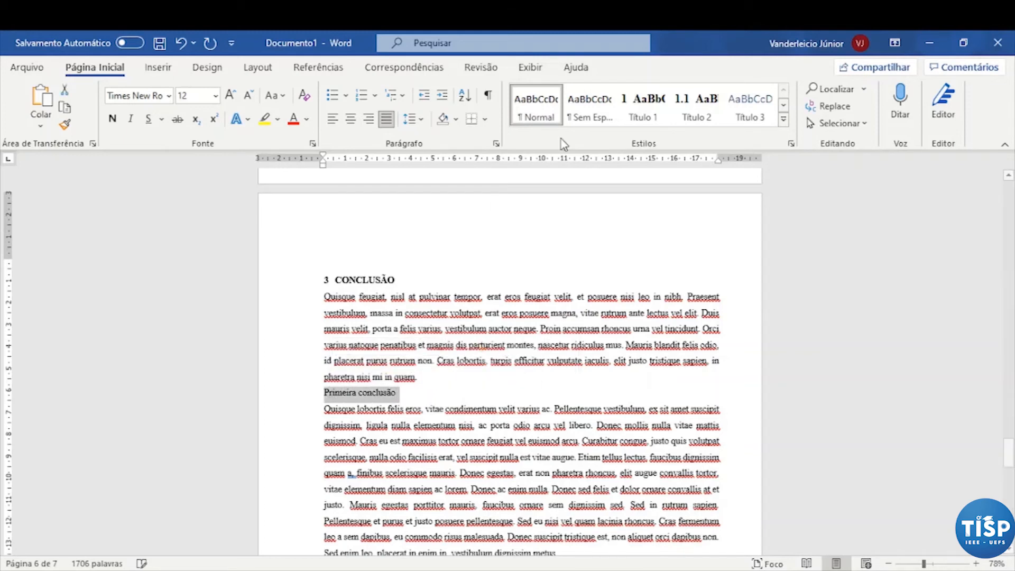
left_click(715, 117)
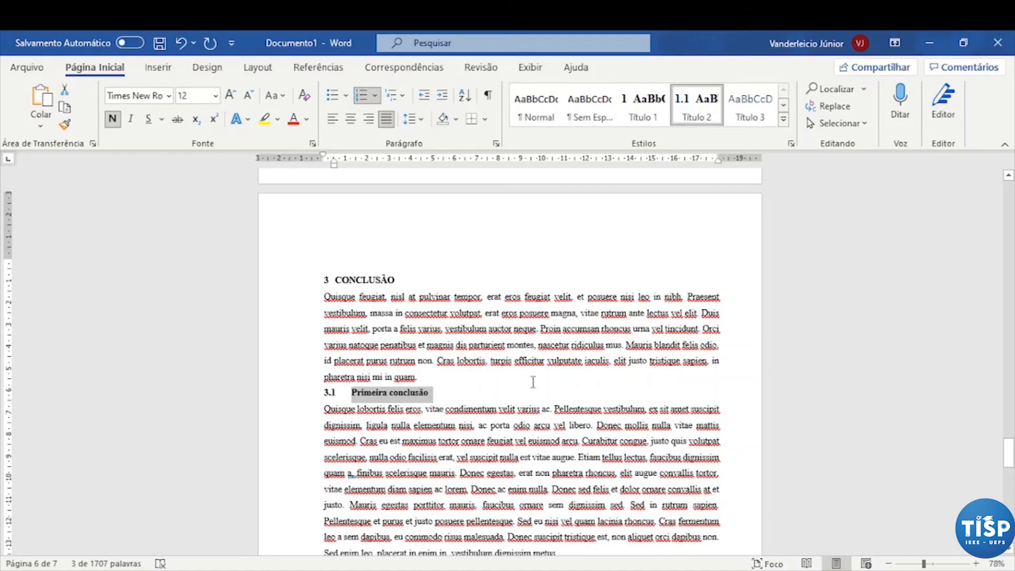
Step: Try updating the table of contents with "Atualizar o índice inteiro" and undo the update
scroll(571, 396, "up", 10)
scroll(572, 396, "up", 15)
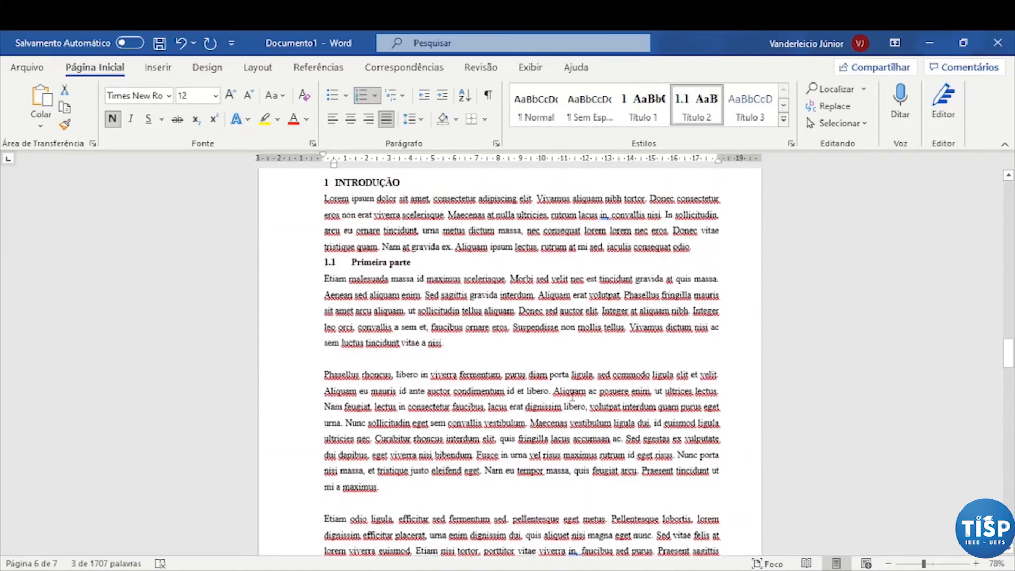
scroll(570, 395, "up", 5)
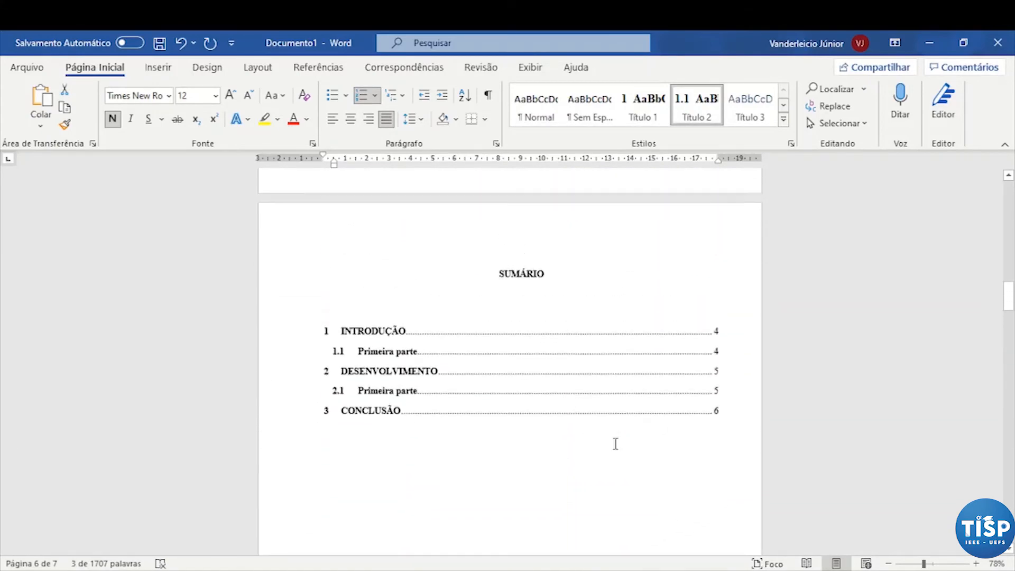
left_click(457, 357)
left_click(405, 308)
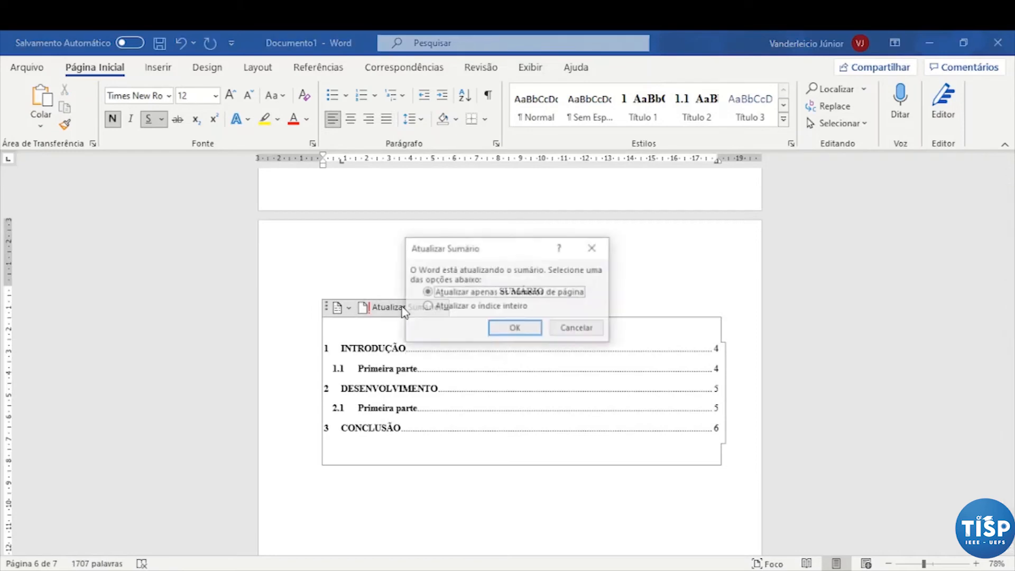
left_click(477, 309)
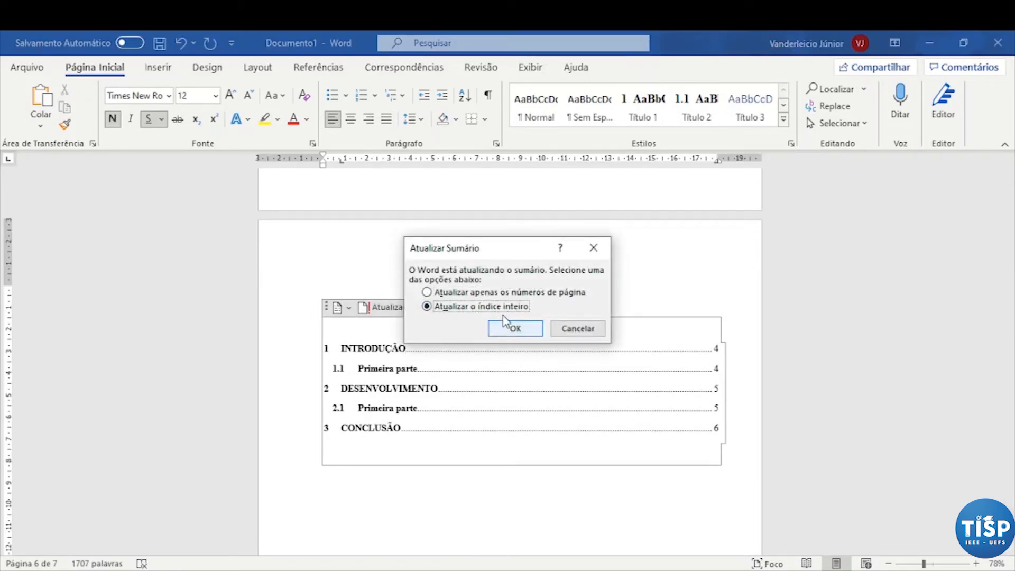
left_click(500, 292)
left_click(499, 306)
left_click(514, 328)
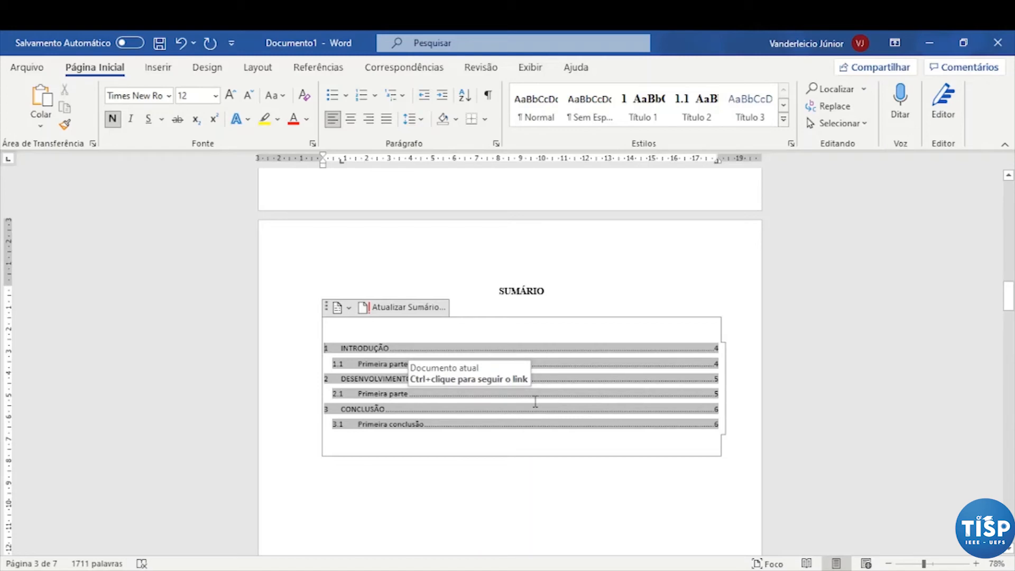
key("ctrl+z")
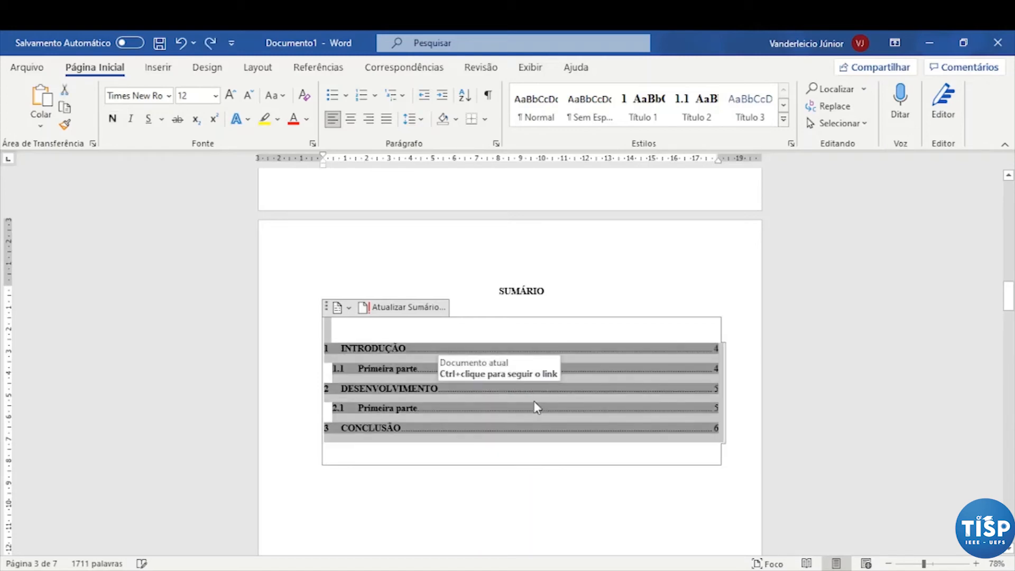
left_click(696, 484)
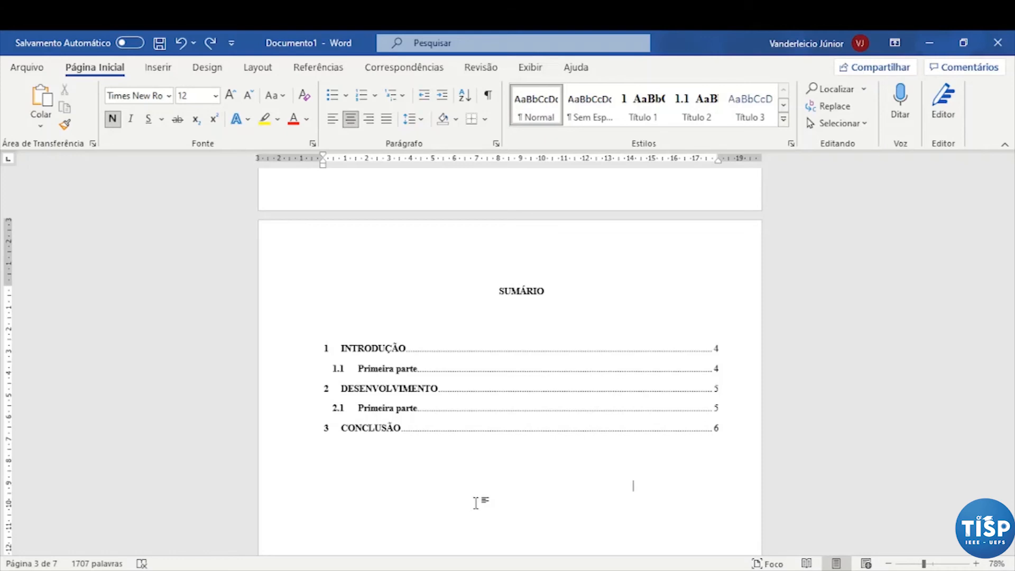
Step: Open the header of the INTRODUÇÃO page and insert top-of-page numbering with the "Número sem Formatação 3" layout
scroll(592, 429, "down", 10)
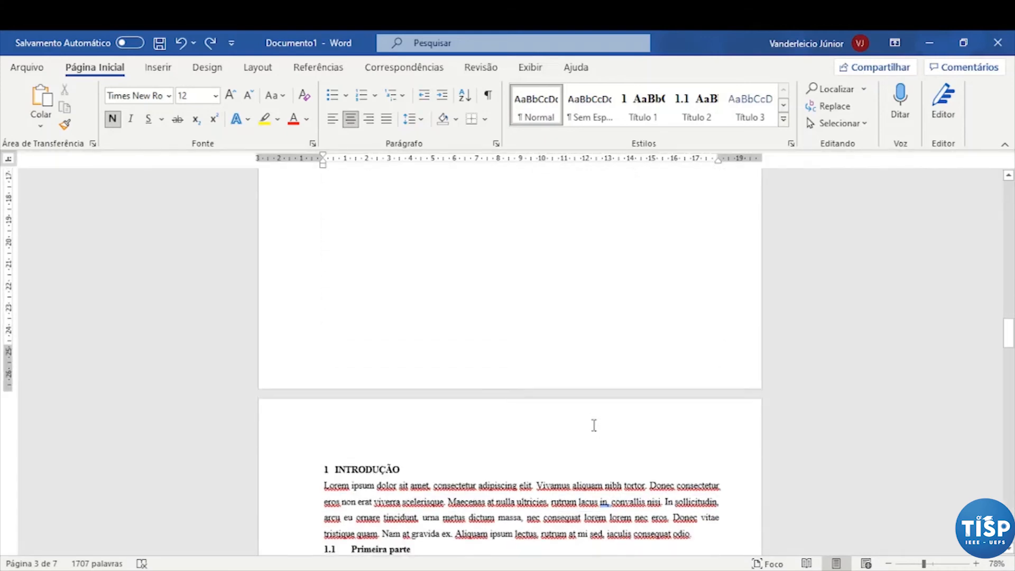
scroll(594, 425, "down", 2)
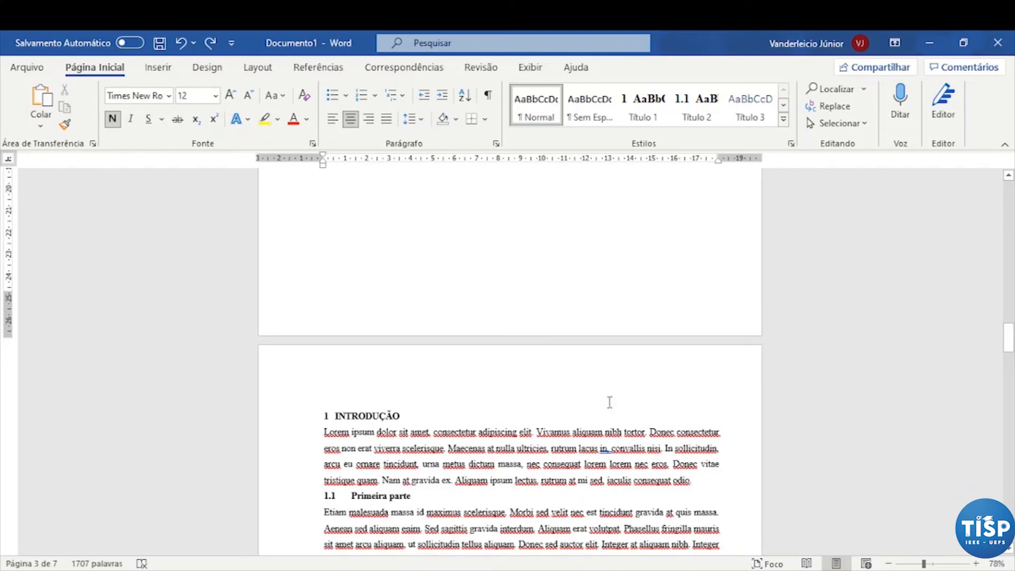
double_click(605, 373)
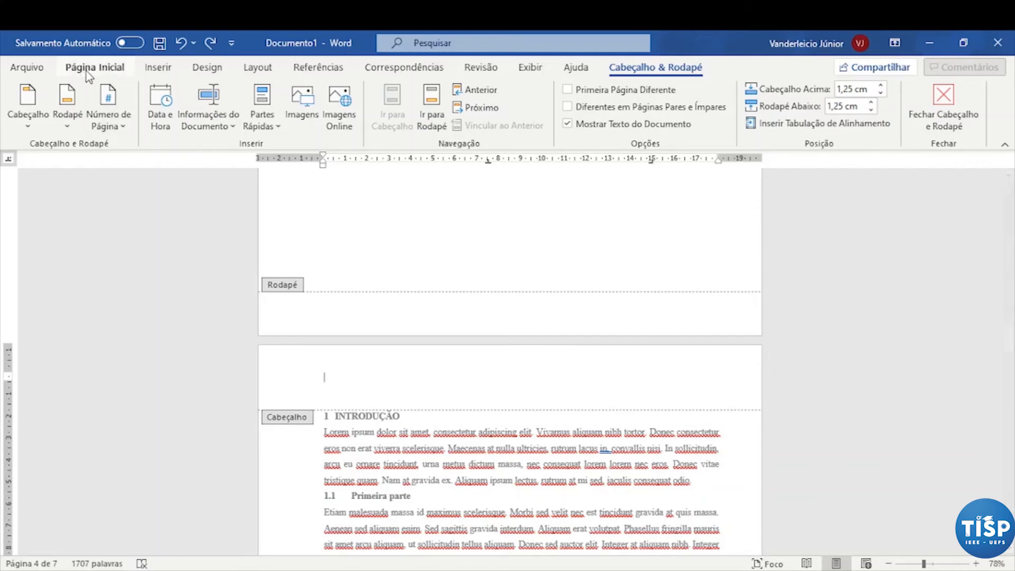
left_click(119, 128)
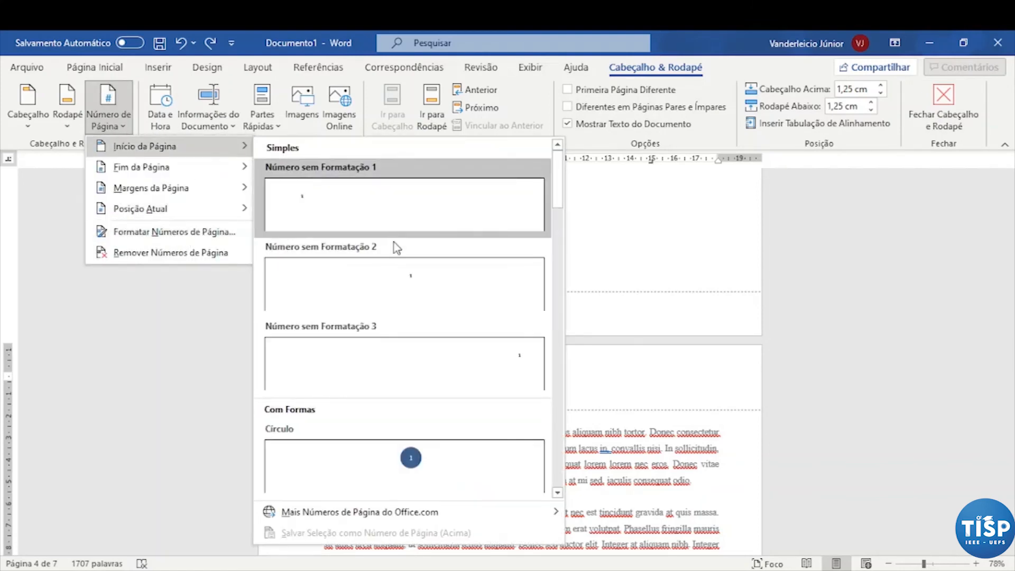
left_click(448, 360)
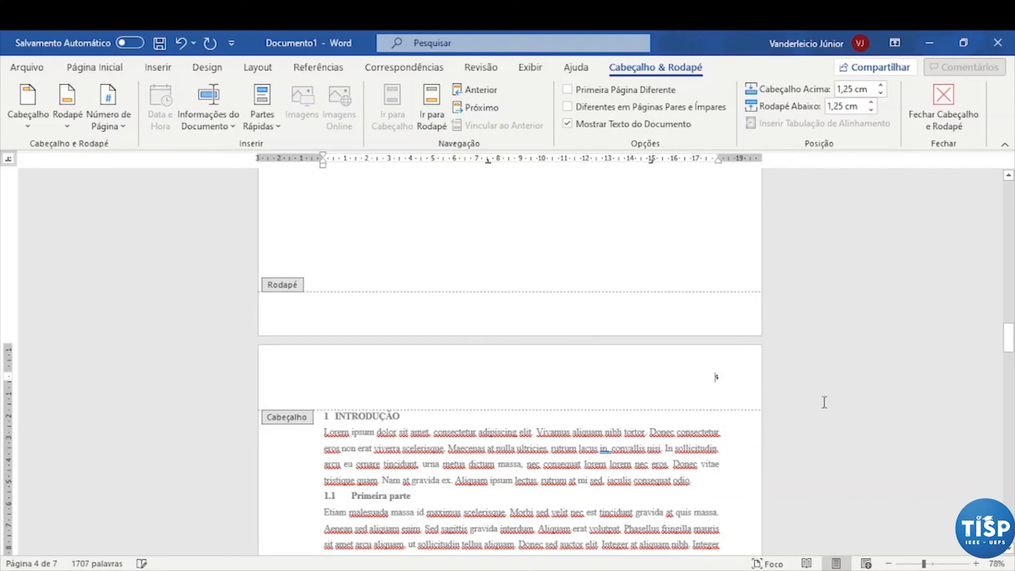
scroll(741, 380, "down", 1)
scroll(732, 392, "up", 10)
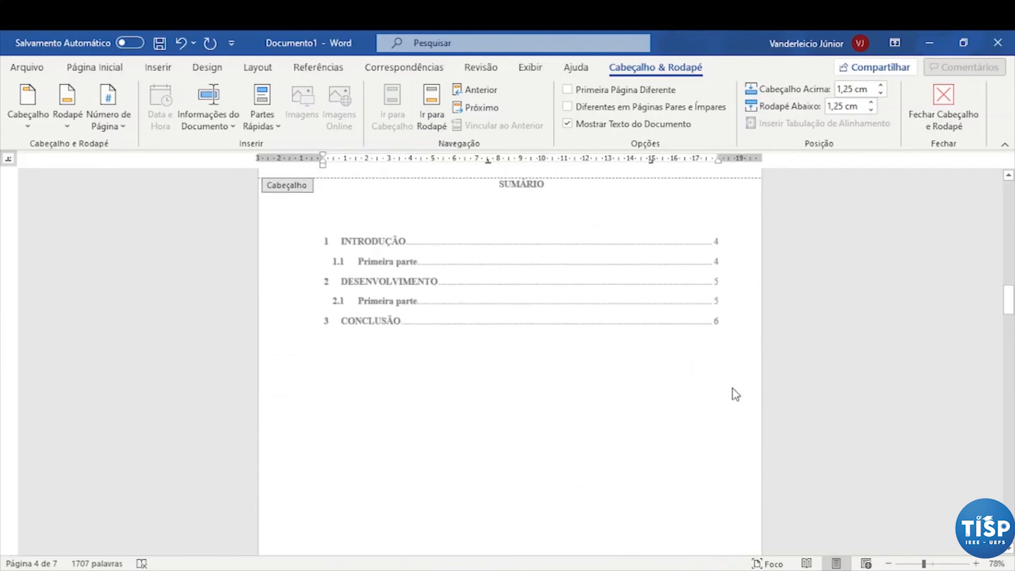
Step: Check the headers of the SUMÁRIO and INTRODUÇÃO pages and finish editing the header
scroll(703, 317, "up", 3)
scroll(718, 357, "down", 10)
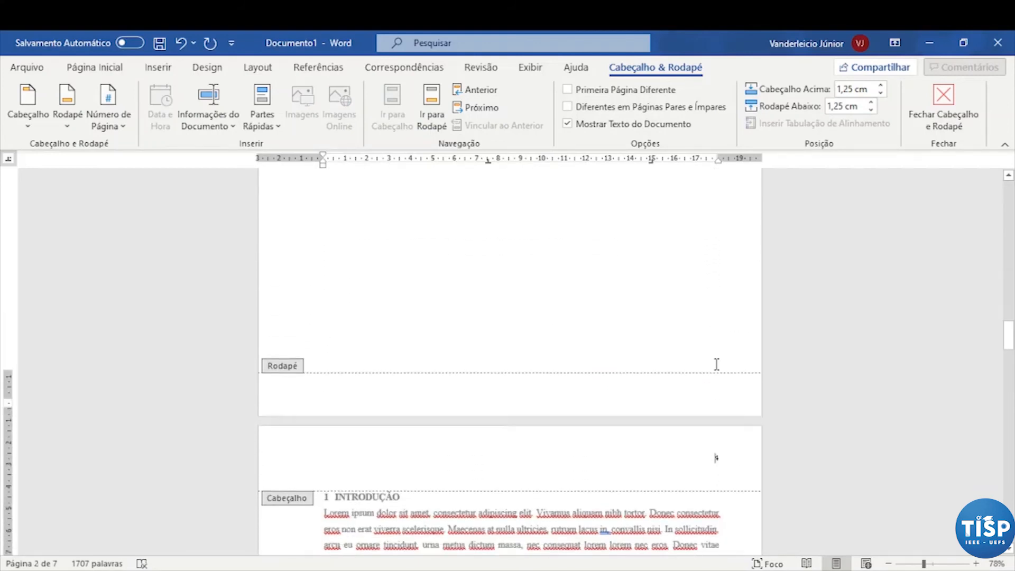
scroll(716, 364, "down", 1)
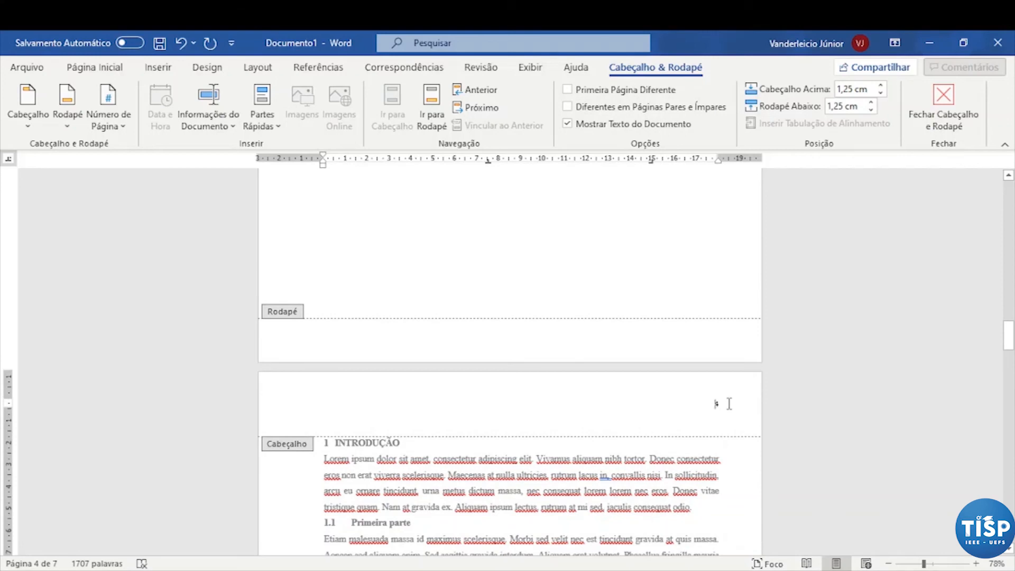
left_click(945, 127)
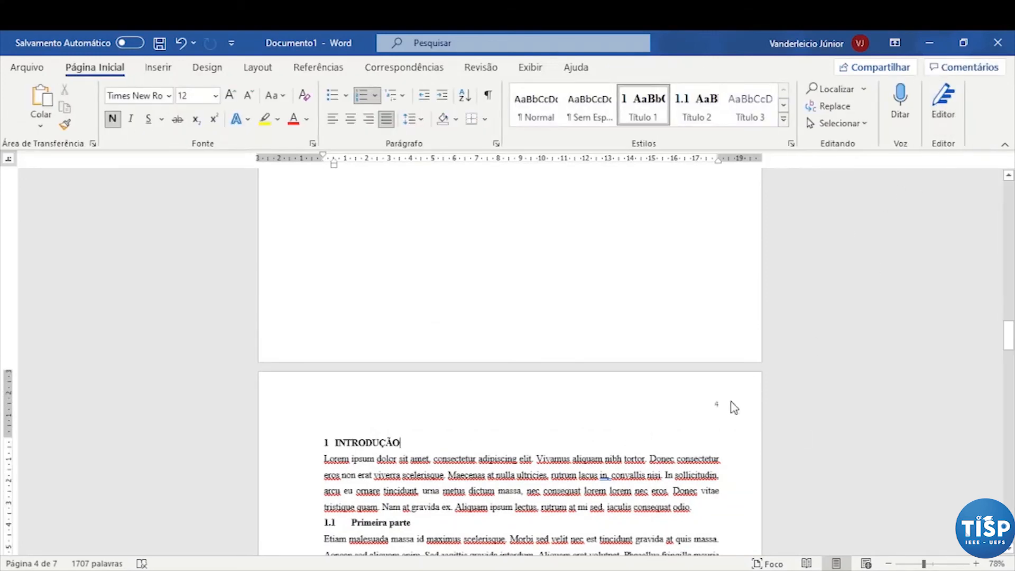
Step: Insert a footnote for "Lorem ipsum dolor" in the first paragraph under INTRODUÇÃO
scroll(543, 431, "down", 3)
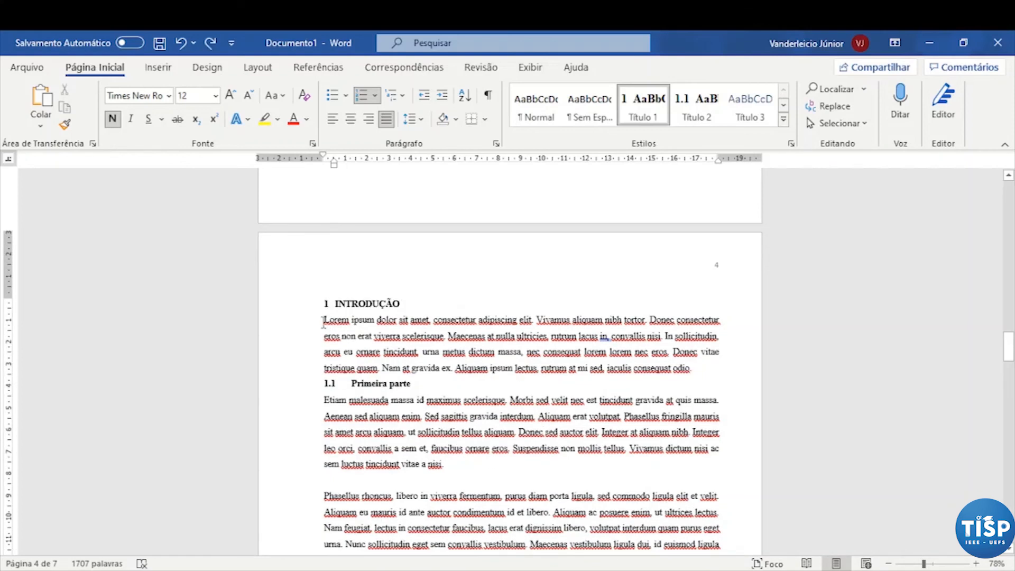
left_click_drag(324, 323, 398, 326)
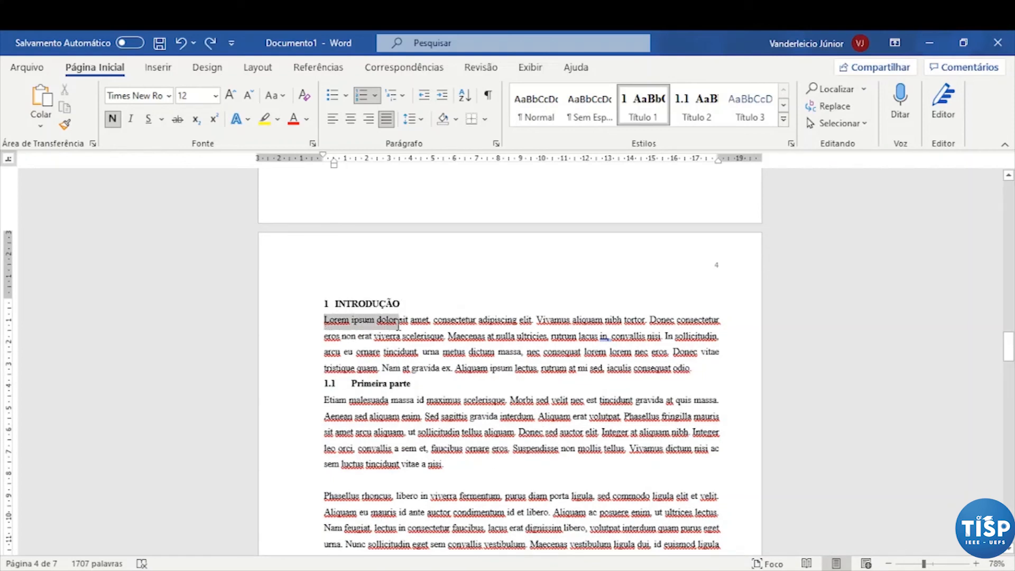
left_click(322, 72)
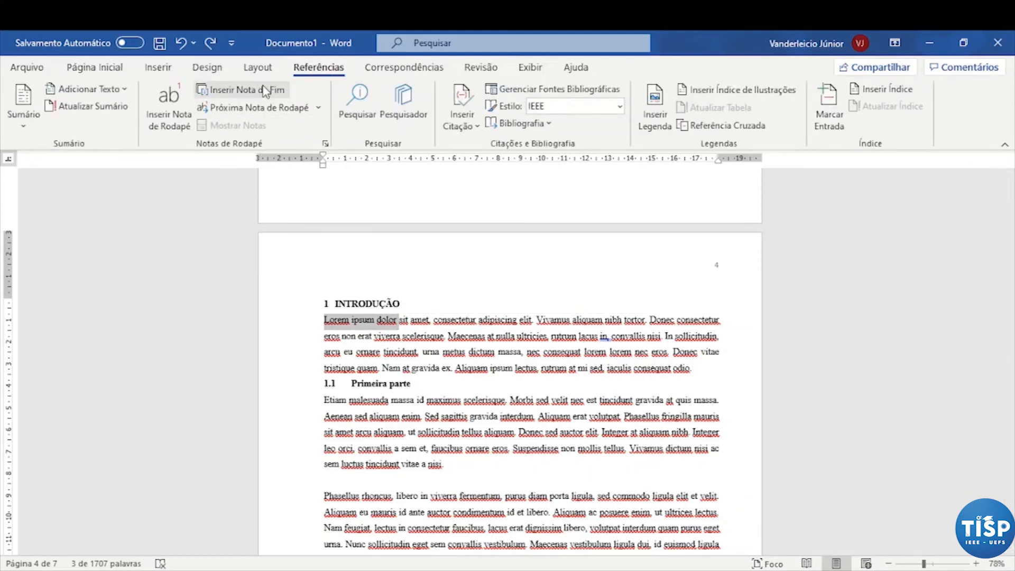
left_click(177, 122)
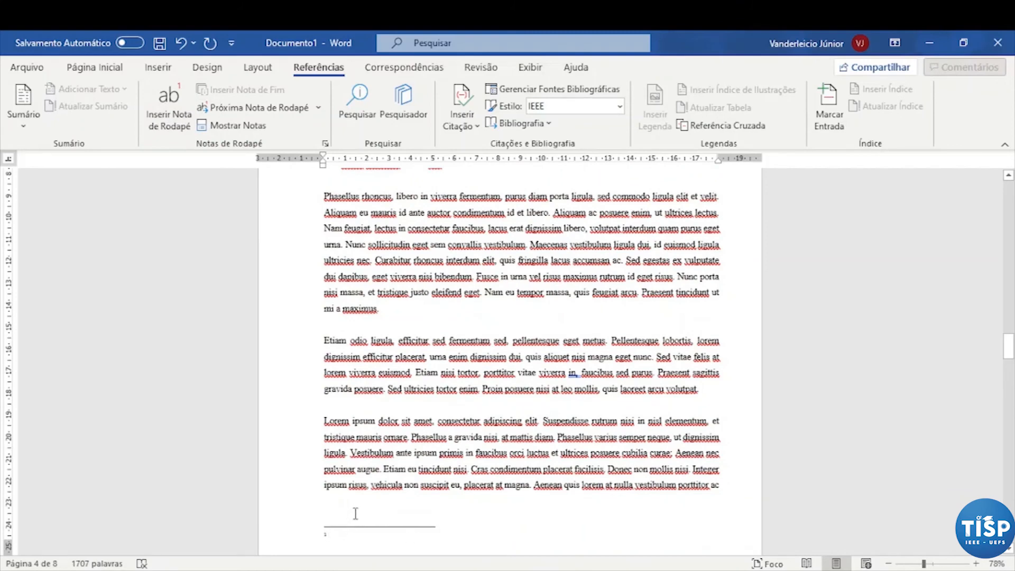
Step: Write "Essa parte se refere a algo específico." as the footnote's text
scroll(365, 526, "down", 1)
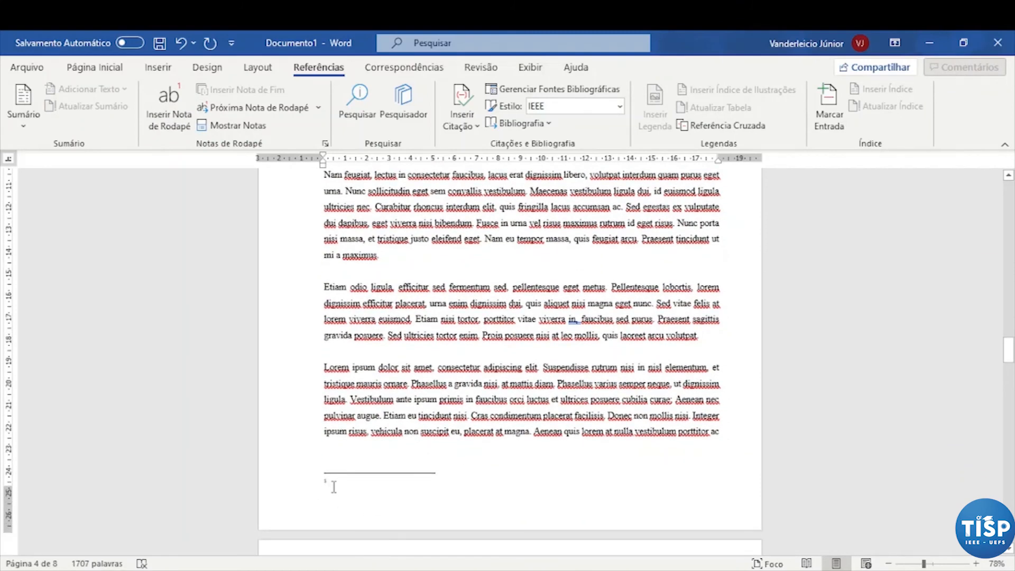
scroll(391, 395, "up", 2)
scroll(391, 395, "up", 4)
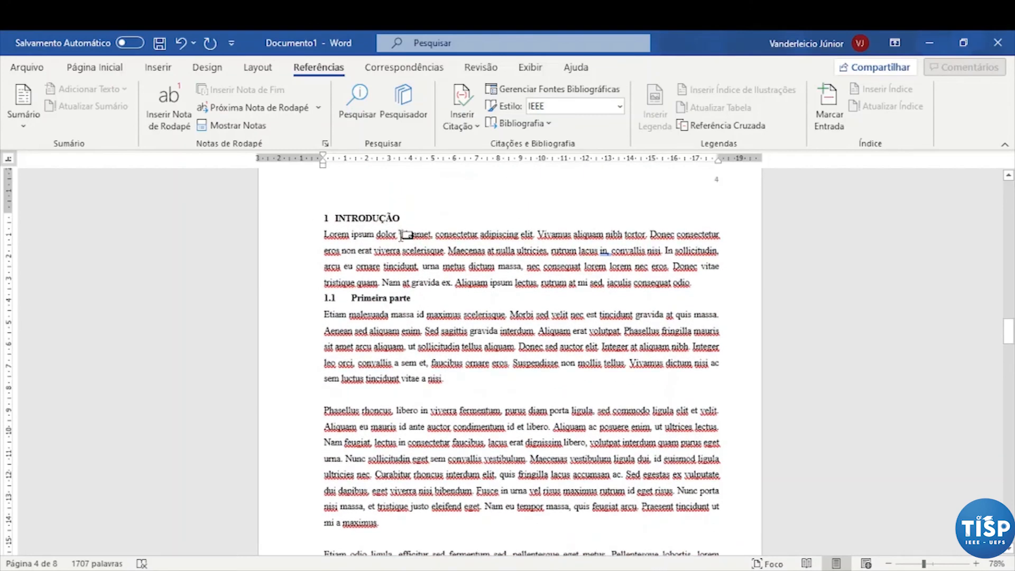
scroll(413, 307, "down", 4)
scroll(413, 308, "down", 2)
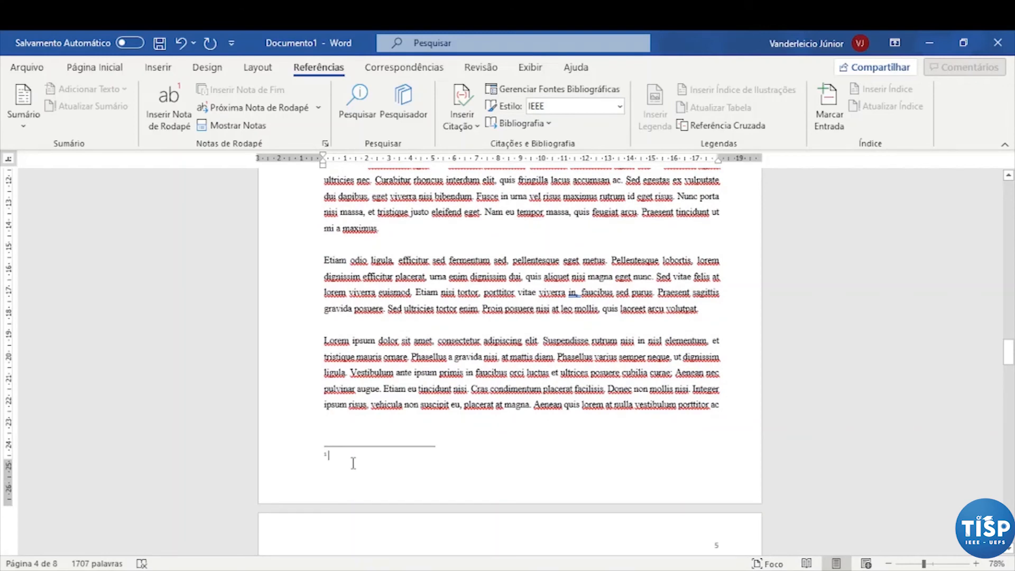
type("E")
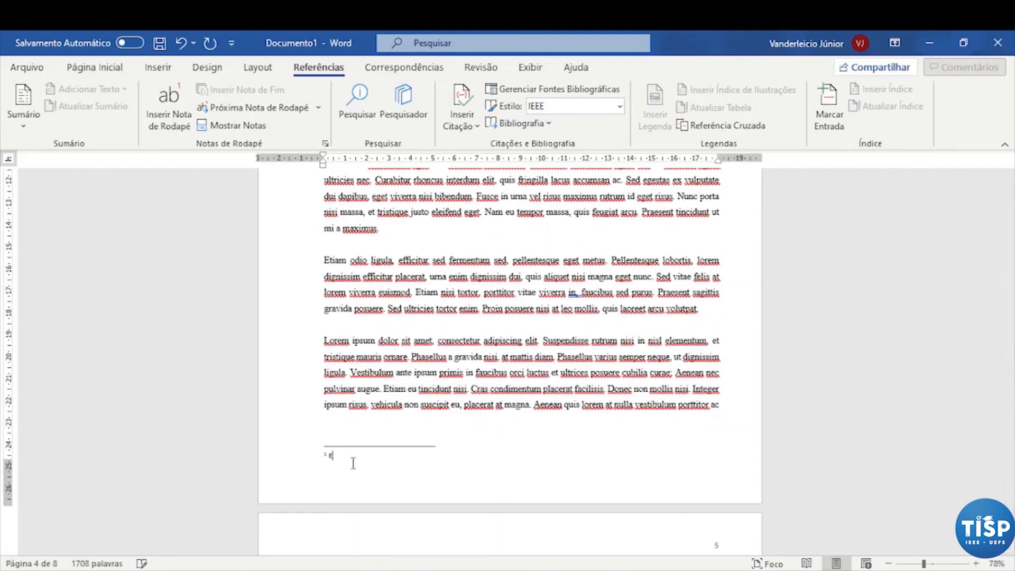
type("ssa parte se refere a algo específico.")
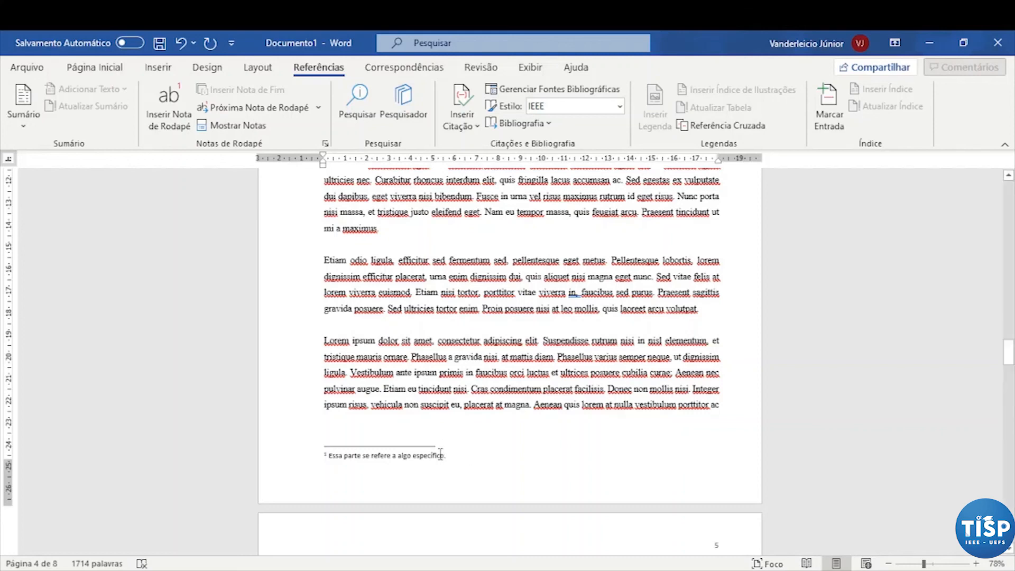
Step: Change the footnote text's font to Times New Roman
left_click_drag(456, 458, 326, 455)
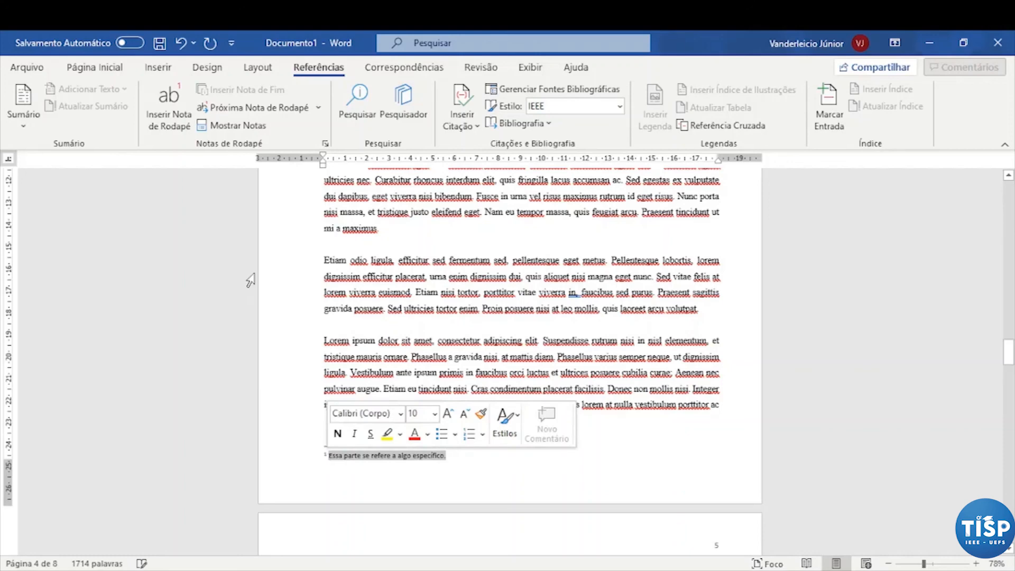
left_click(103, 74)
left_click(168, 95)
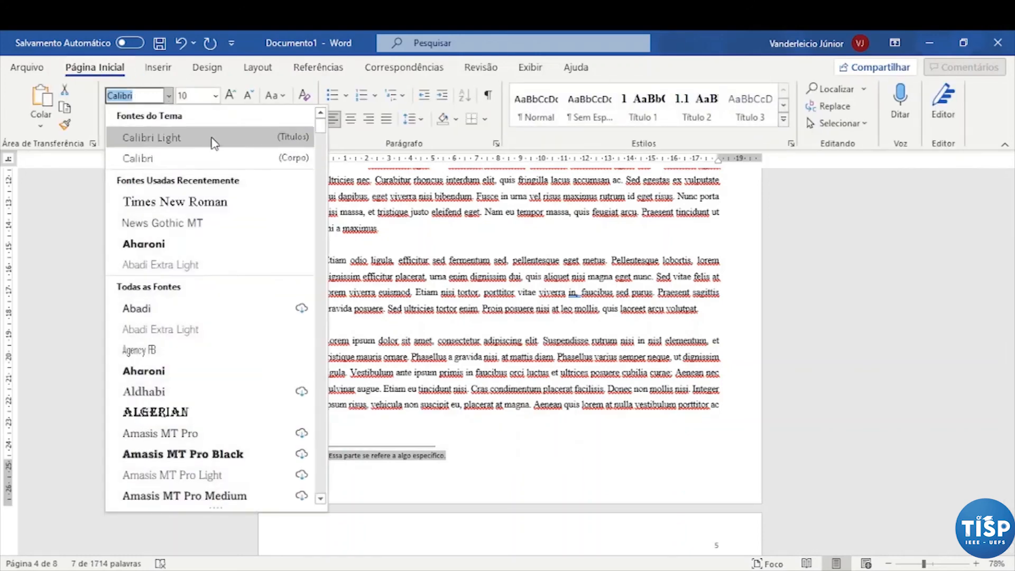
left_click(182, 203)
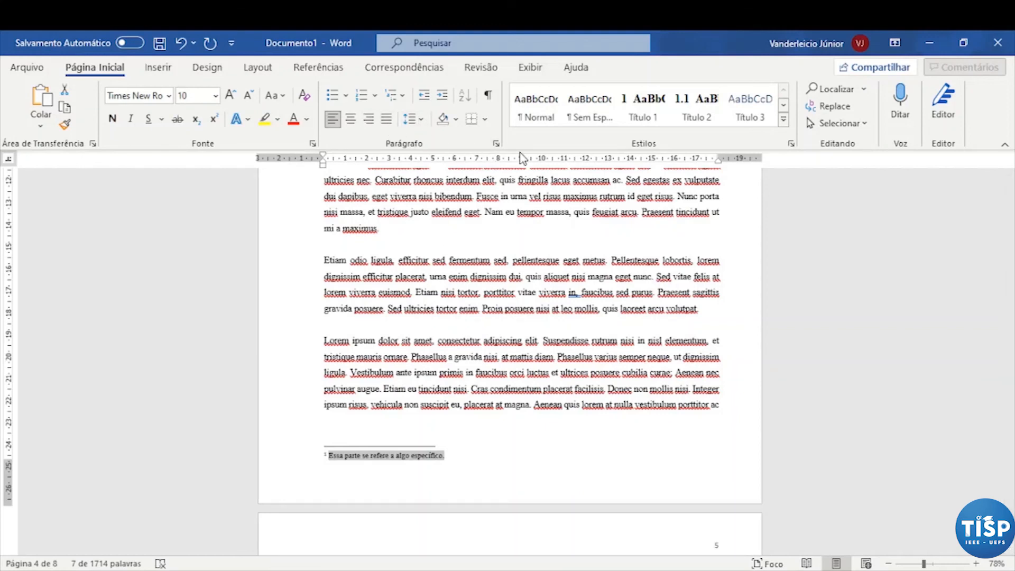
Step: Justify the footnote text and set its line spacing to Simples
left_click(387, 118)
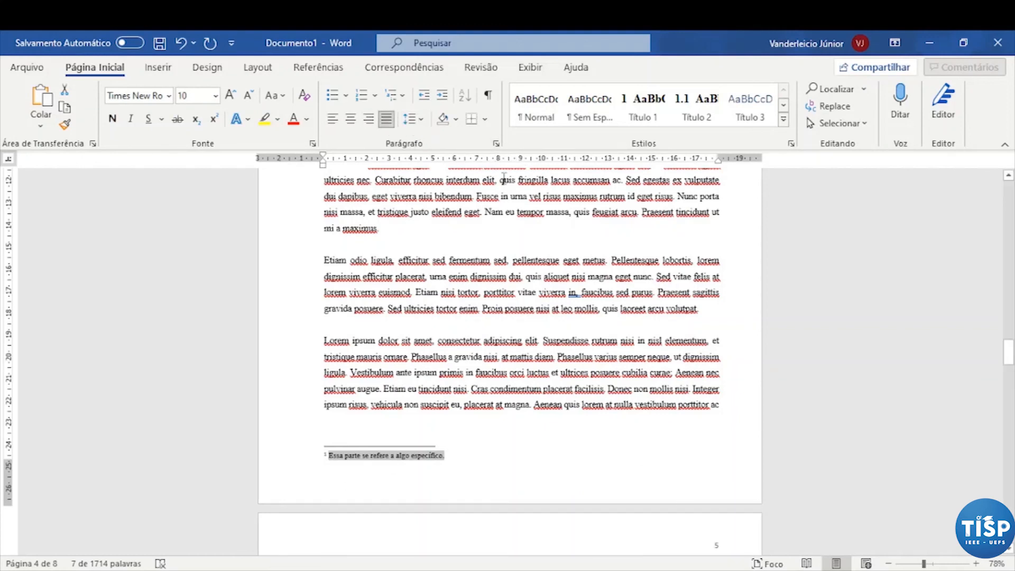
left_click(496, 143)
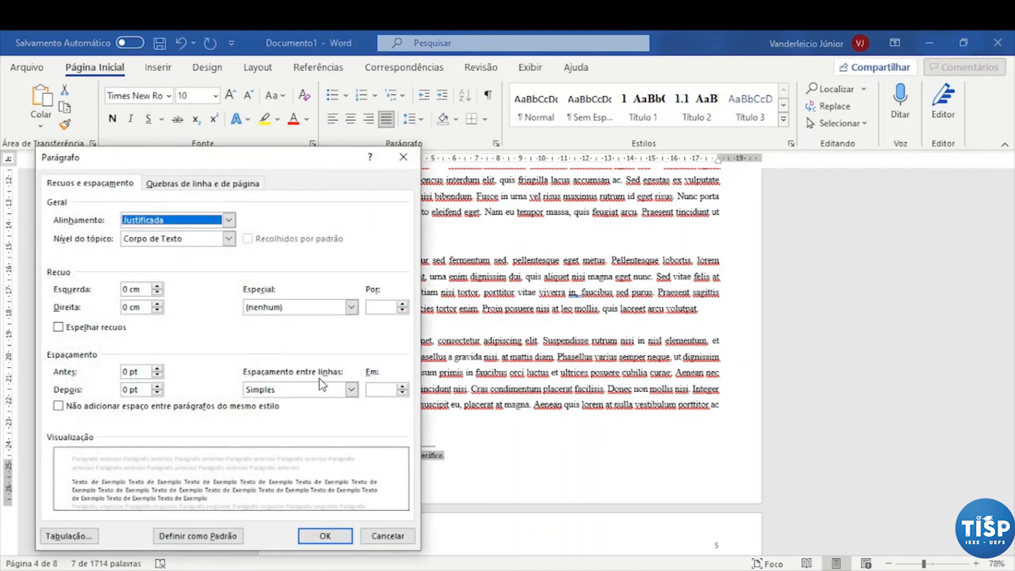
left_click(351, 389)
left_click(301, 402)
left_click(335, 536)
left_click(482, 454)
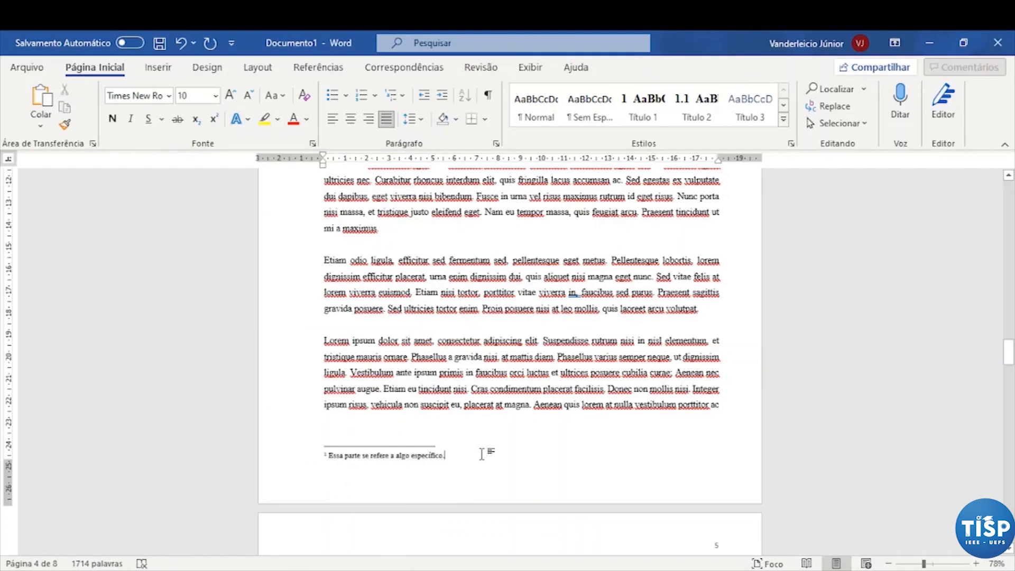
Step: Insert an endnote for "Etiam odio ligula" in the INTRODUÇÃO section with the text "Texto."
scroll(481, 455, "up", 3)
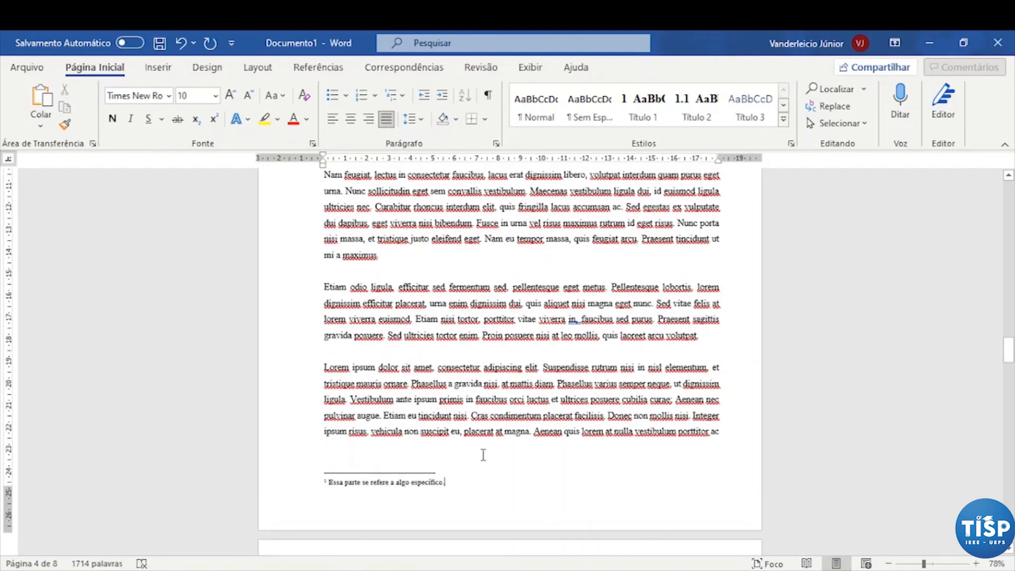
left_click_drag(324, 340, 392, 343)
left_click(318, 67)
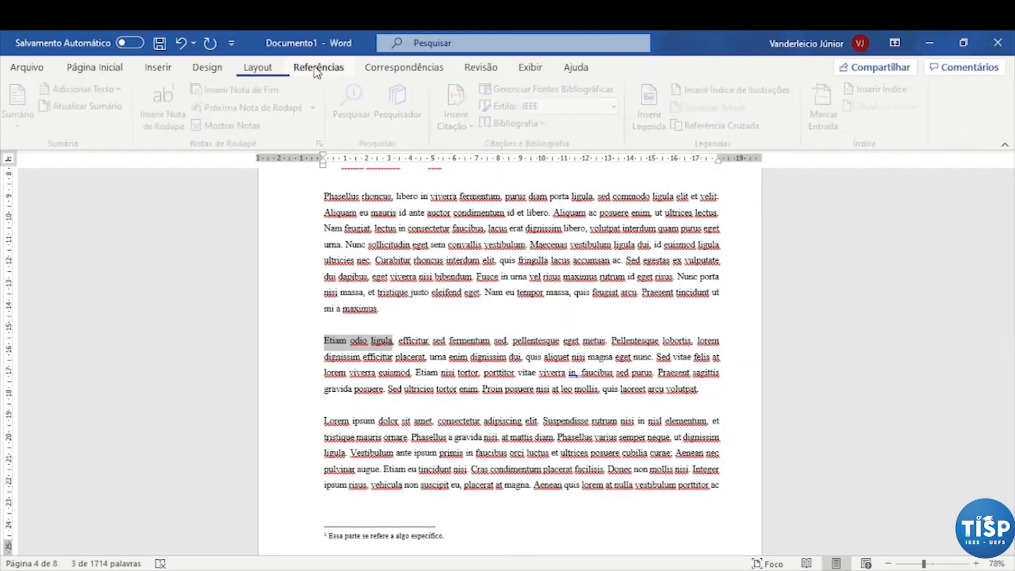
left_click(244, 93)
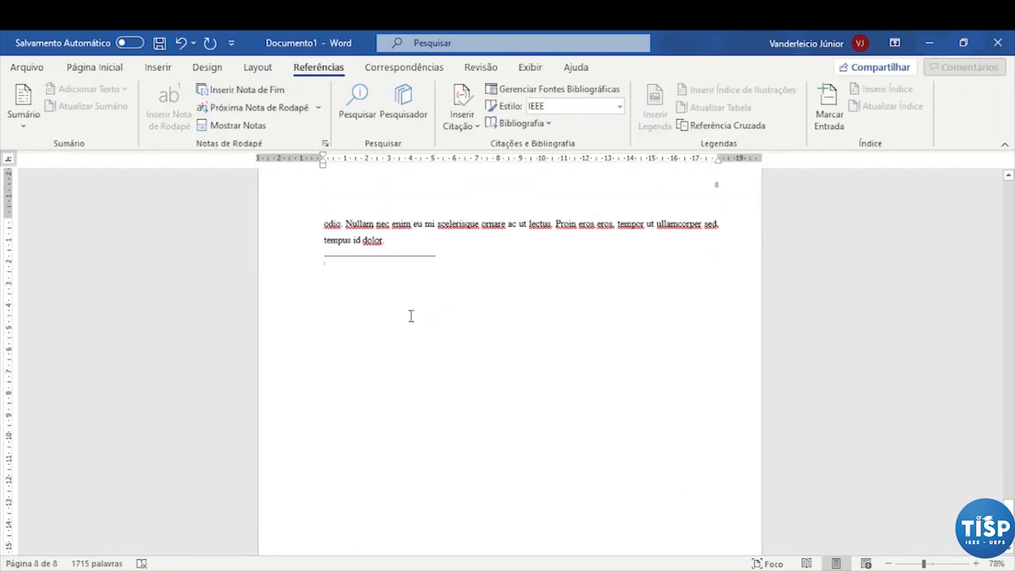
scroll(457, 362, "up", 2)
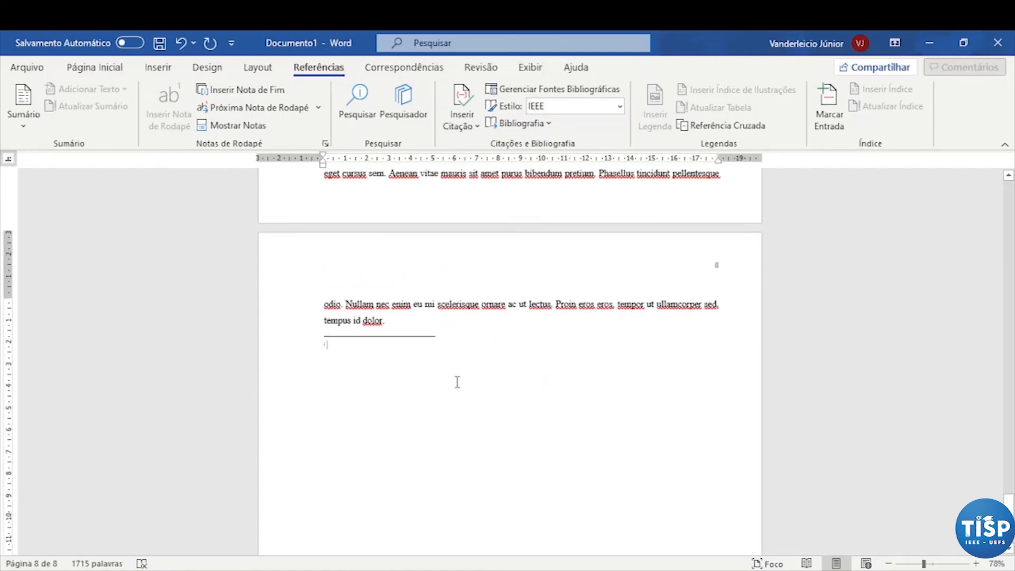
type("Texto")
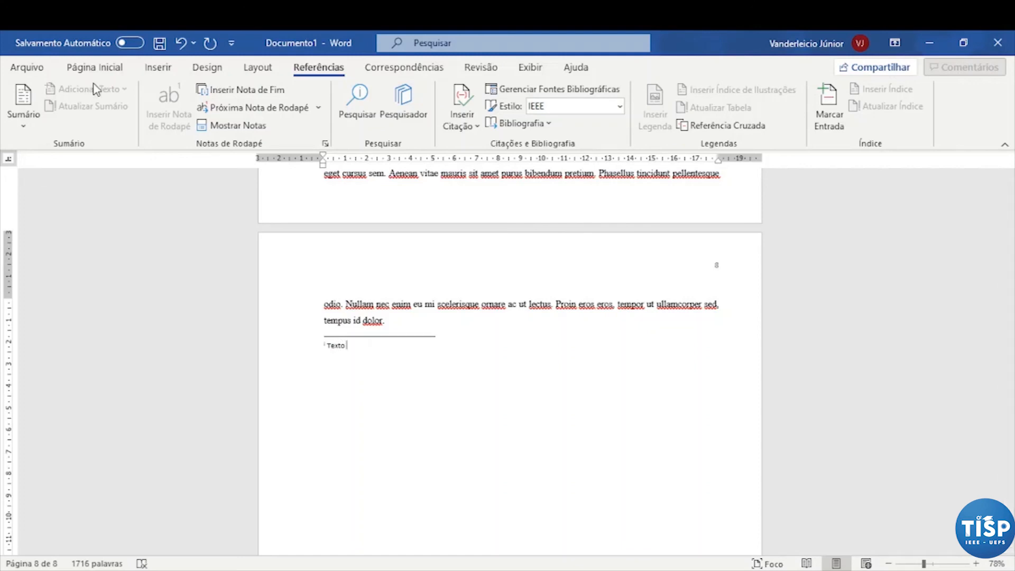
left_click(94, 67)
left_click_drag(348, 347, 330, 344)
left_click(358, 354)
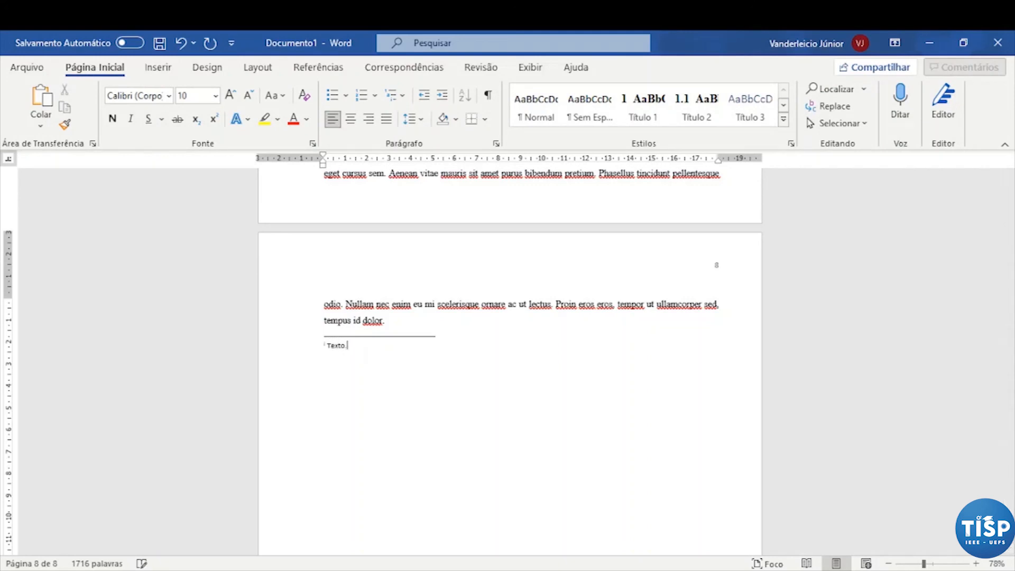
Step: Format the endnote text in Times New Roman, justified, keeping Simples line spacing in the paragraph settings
left_click_drag(348, 346, 326, 345)
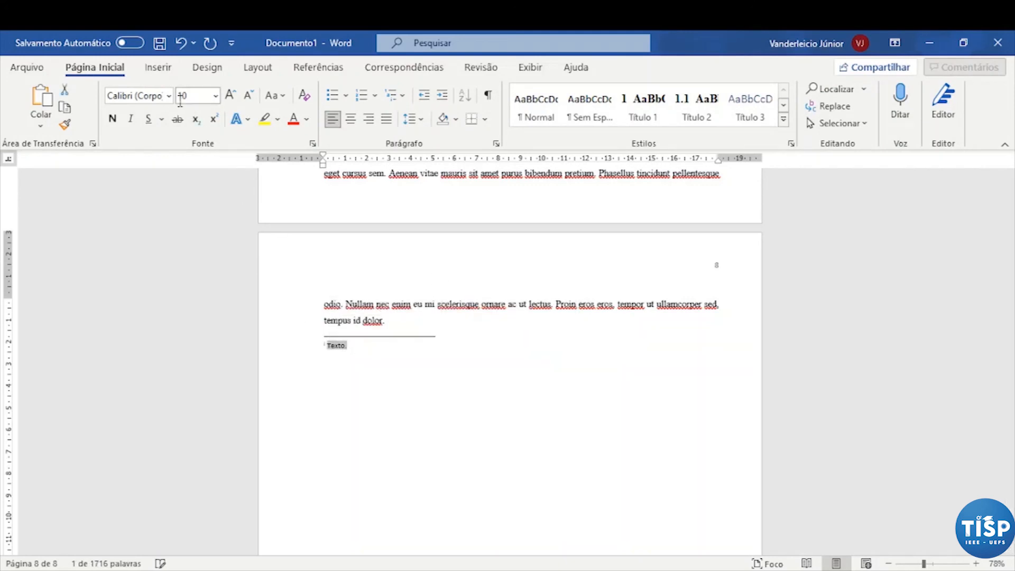
left_click(169, 96)
left_click(158, 200)
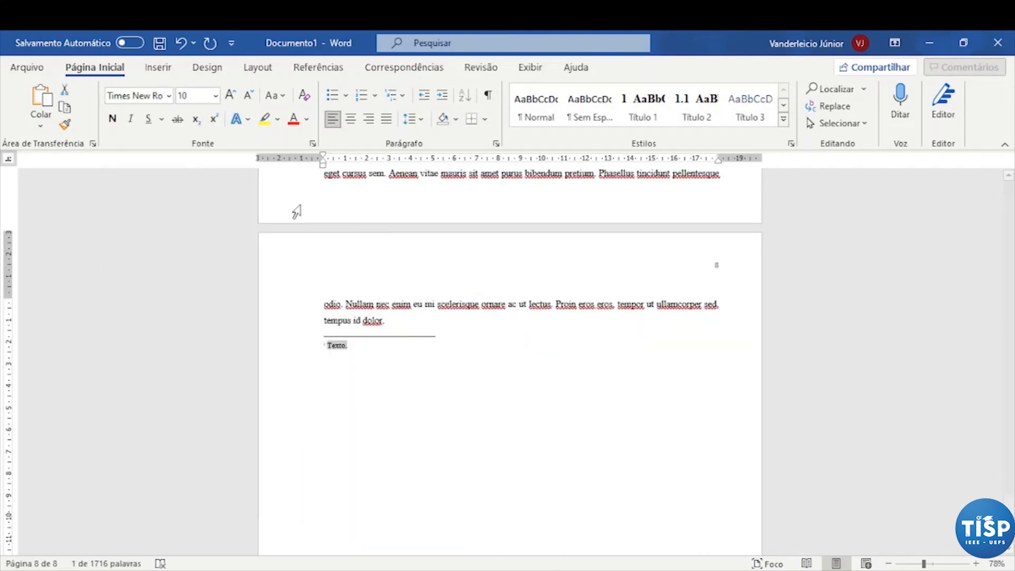
left_click(387, 119)
left_click(495, 144)
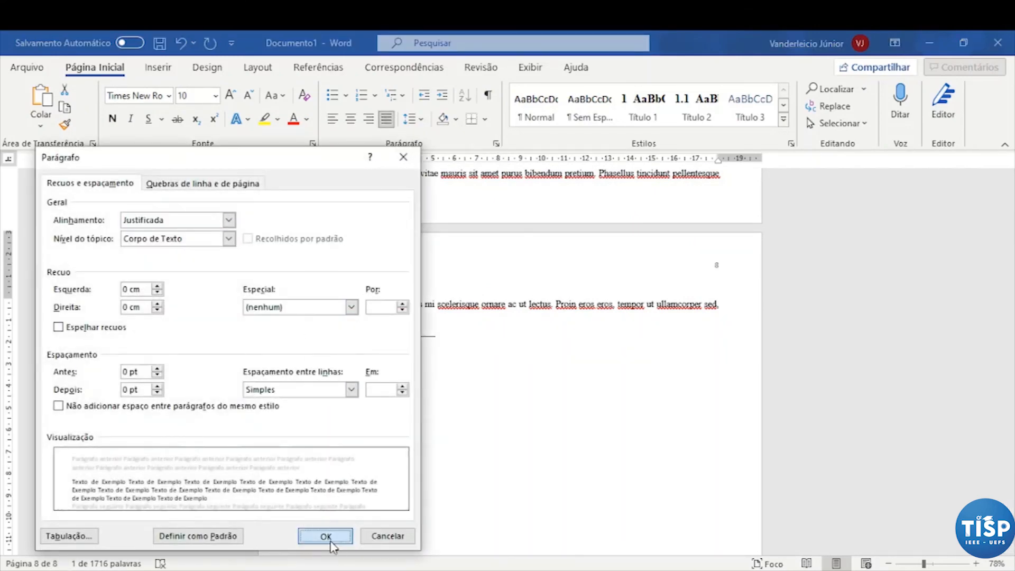
left_click(326, 536)
scroll(648, 374, "up", 10)
scroll(631, 361, "up", 15)
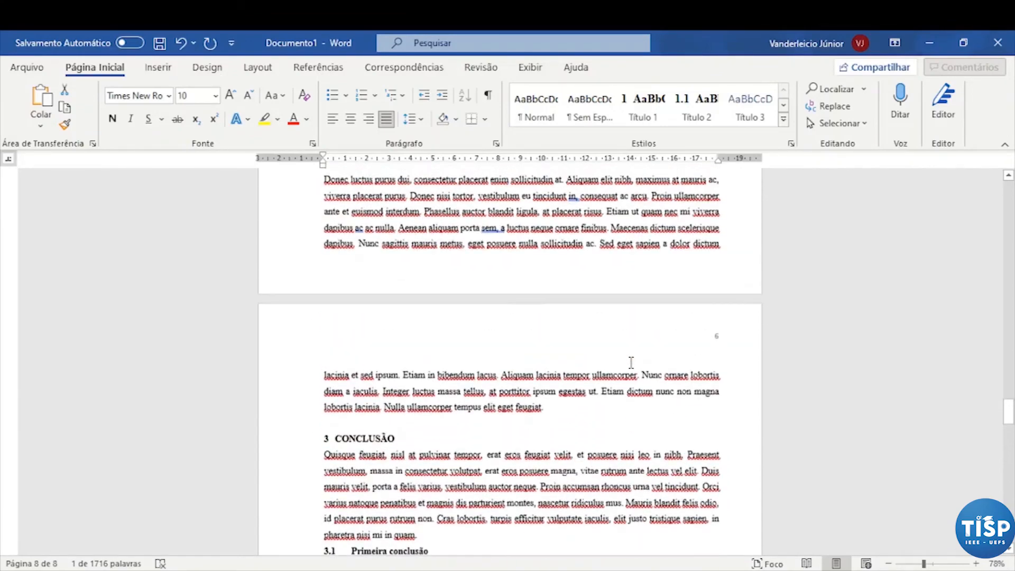
scroll(630, 362, "up", 10)
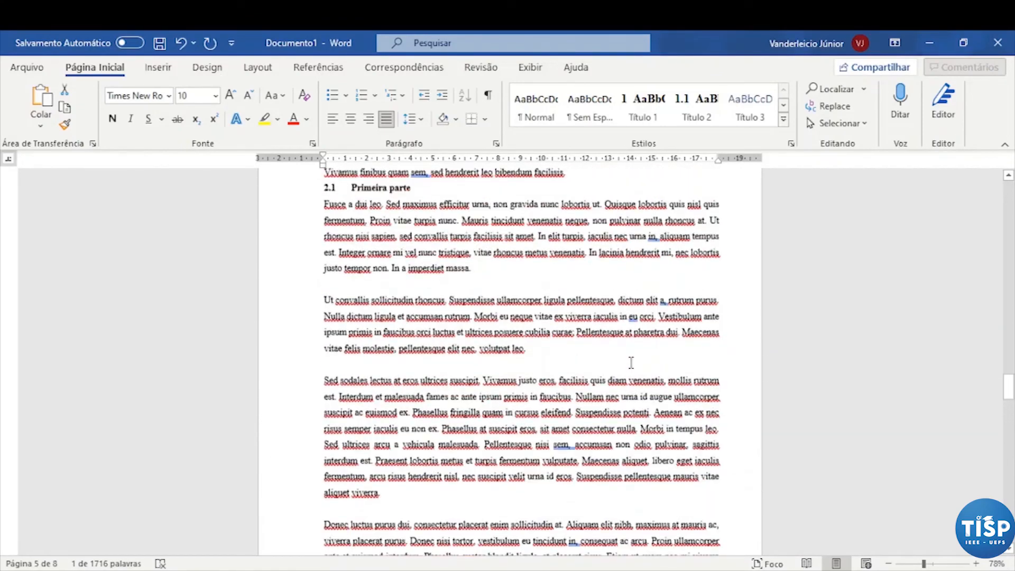